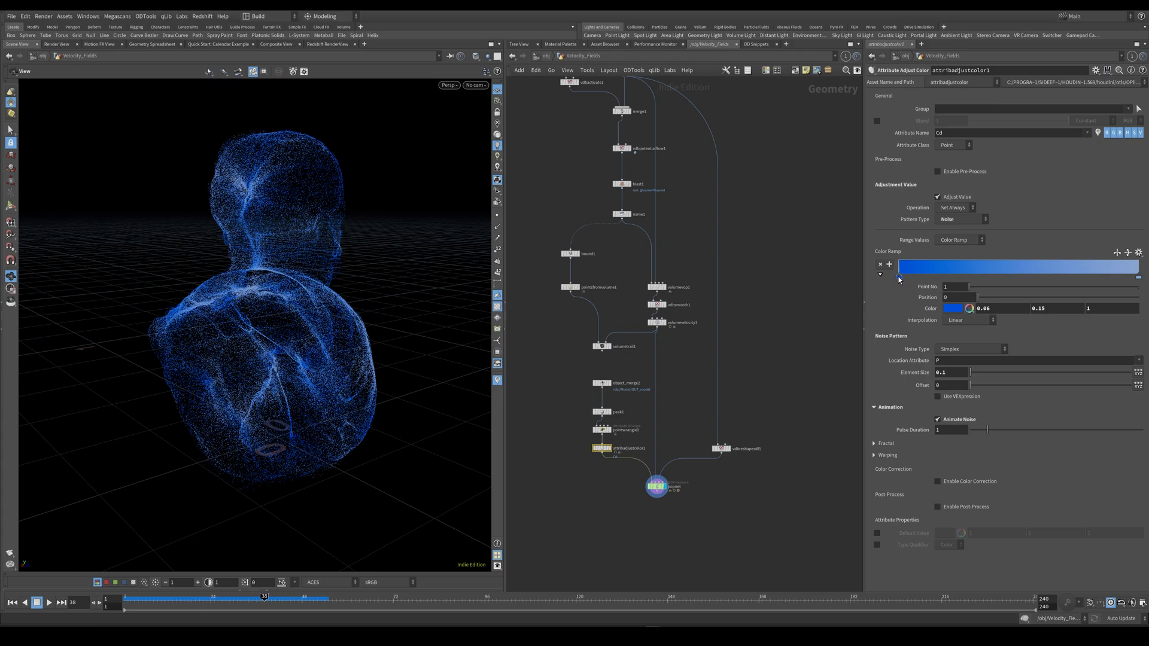
Select the colour ramp's last point and replay the particle simulation from the first frame.
left_click(1139, 278)
key("ctrl+Up")
key("Up")
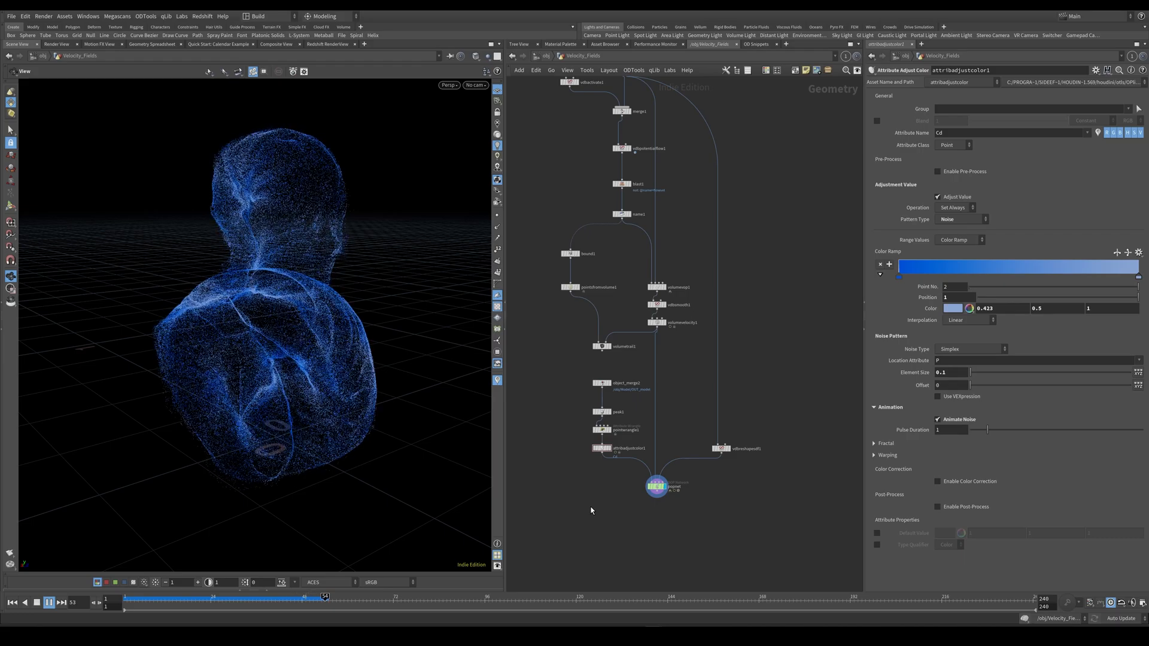
key("ctrl+Up")
key("Up")
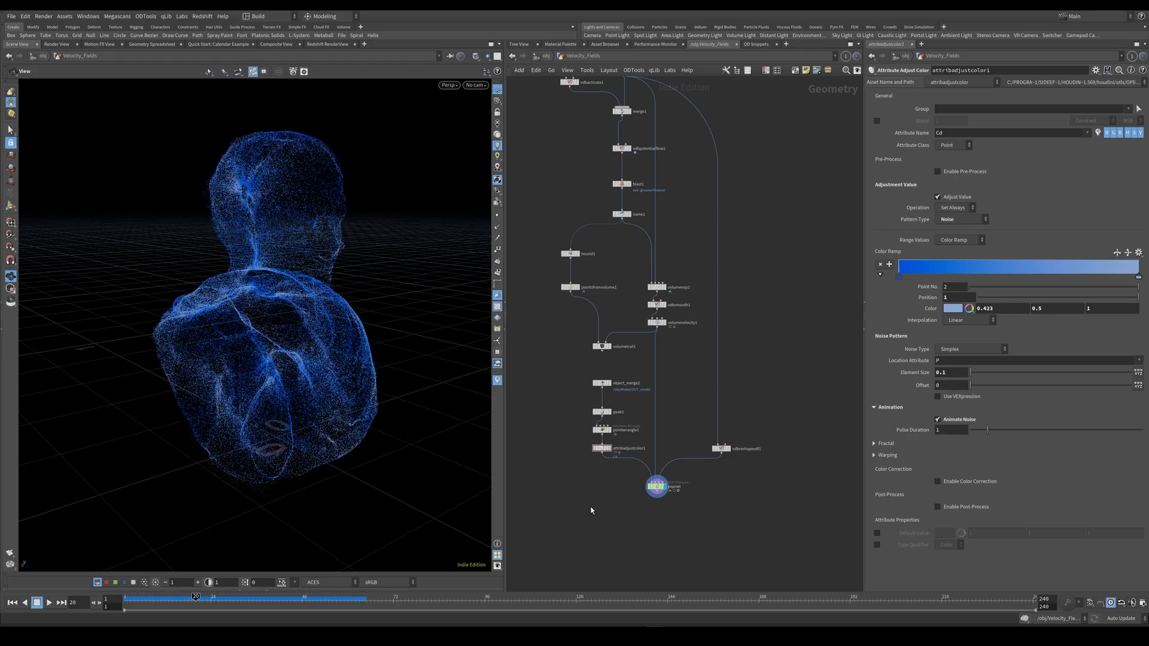
Inside the popnet DOP network, insert a new POP Wrangle between popwrangle1 and the popsolver.
left_click(656, 486)
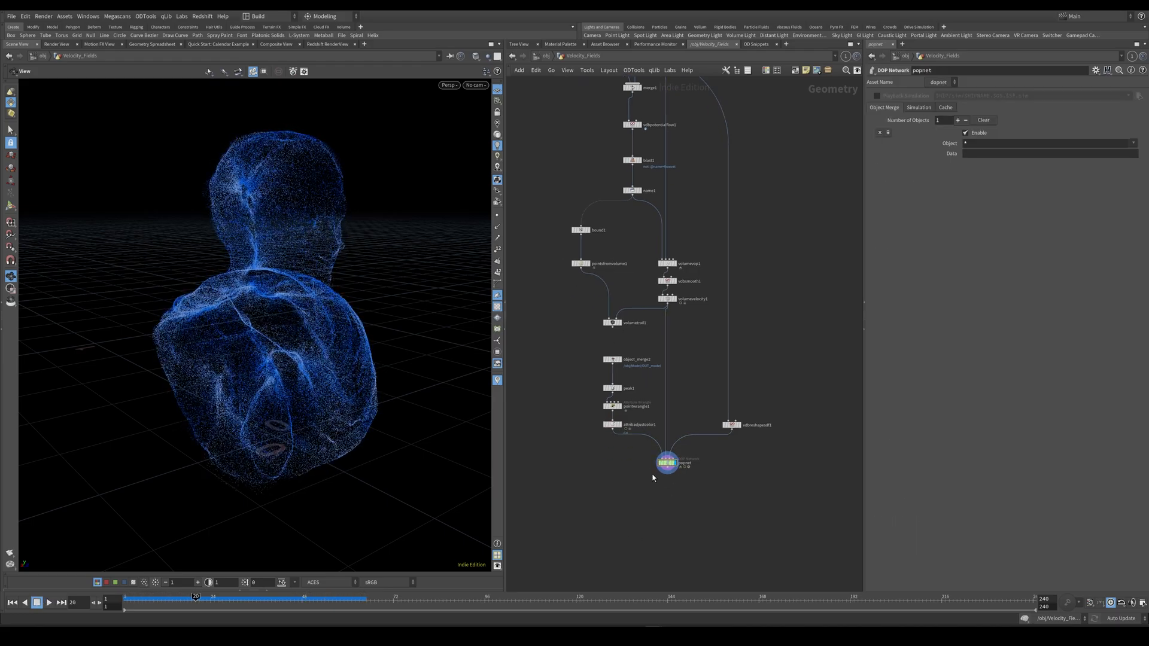
middle_click_drag(591, 401, 552, 394)
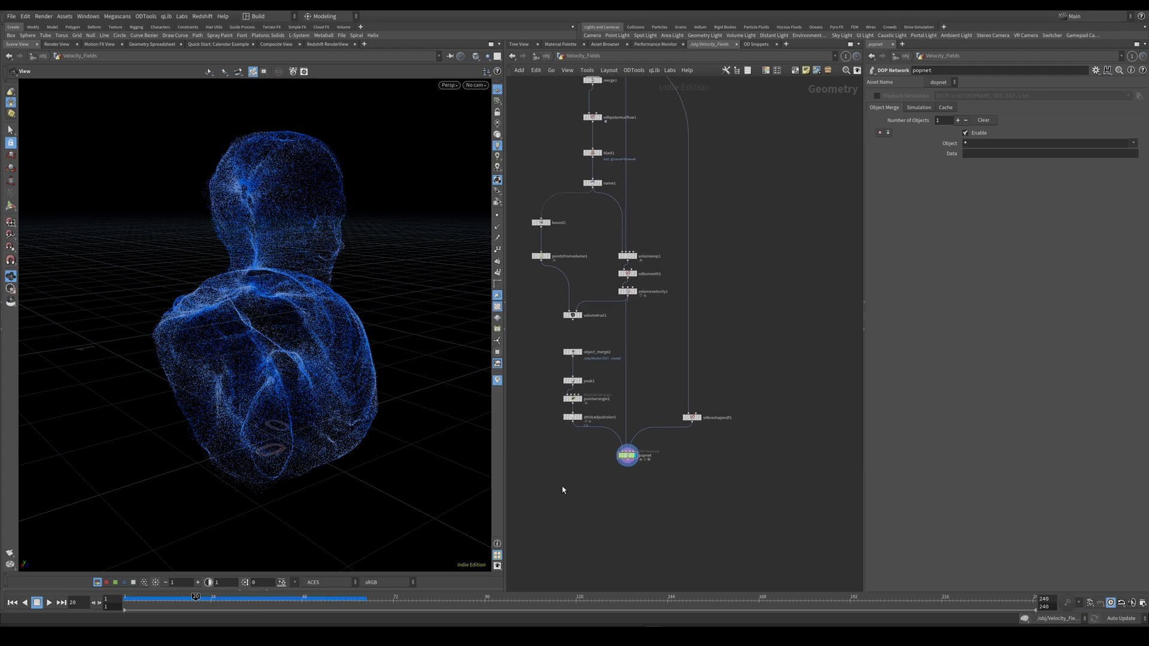
middle_click_drag(590, 496, 630, 465)
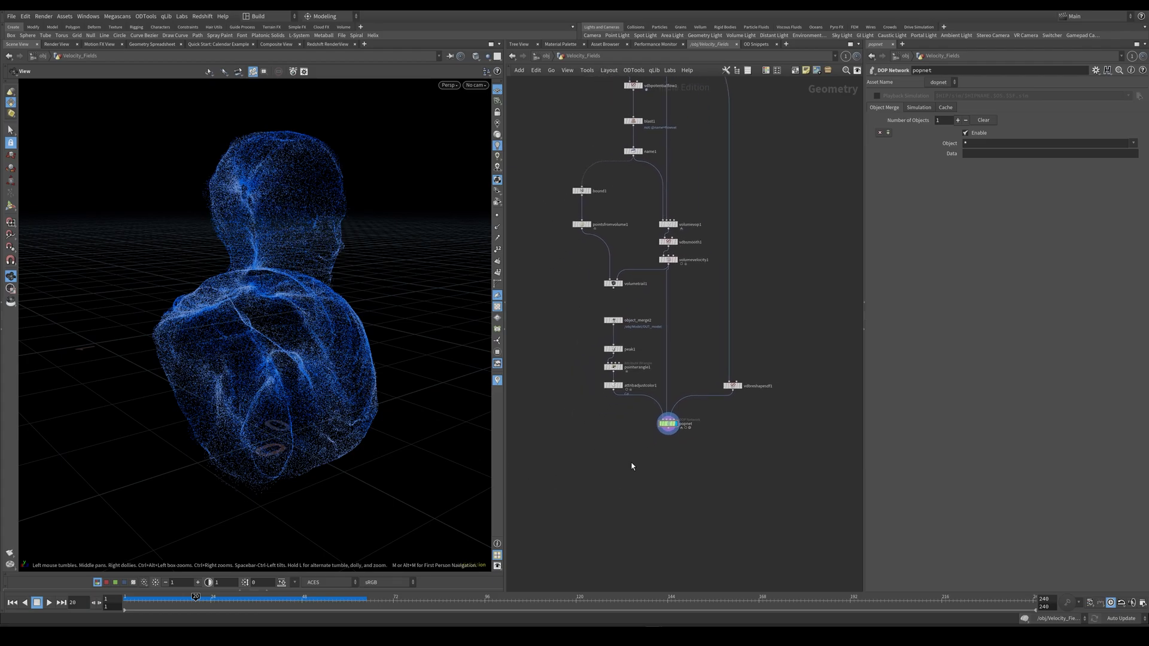
double_click(669, 426)
key("Tab")
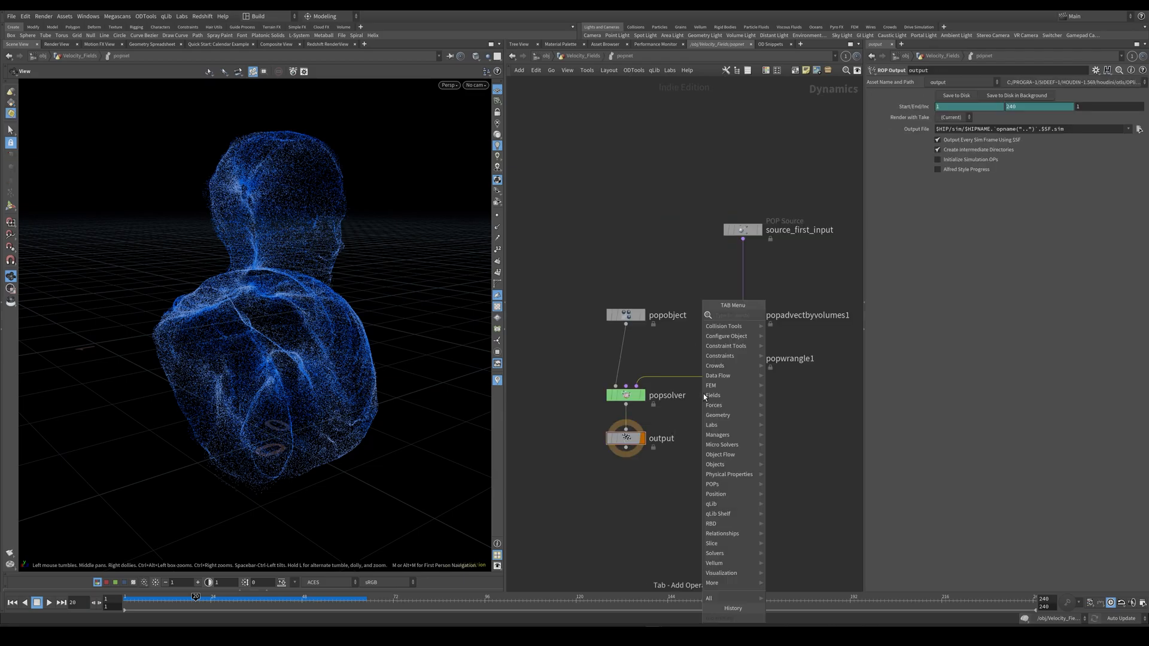
type("pop wr")
key("Return")
left_click(711, 391)
Paste VEX into popwrangle2 that samples vel and adds random normalized velocity times 0.0025 to v@P, and change its input source.
left_click(939, 175)
type("vector vel = volumesamplev ( 1, \"vel\", v@P ); v@P += float ( random ( i@id ) )*normalize ( vel ) * 0.0025;")
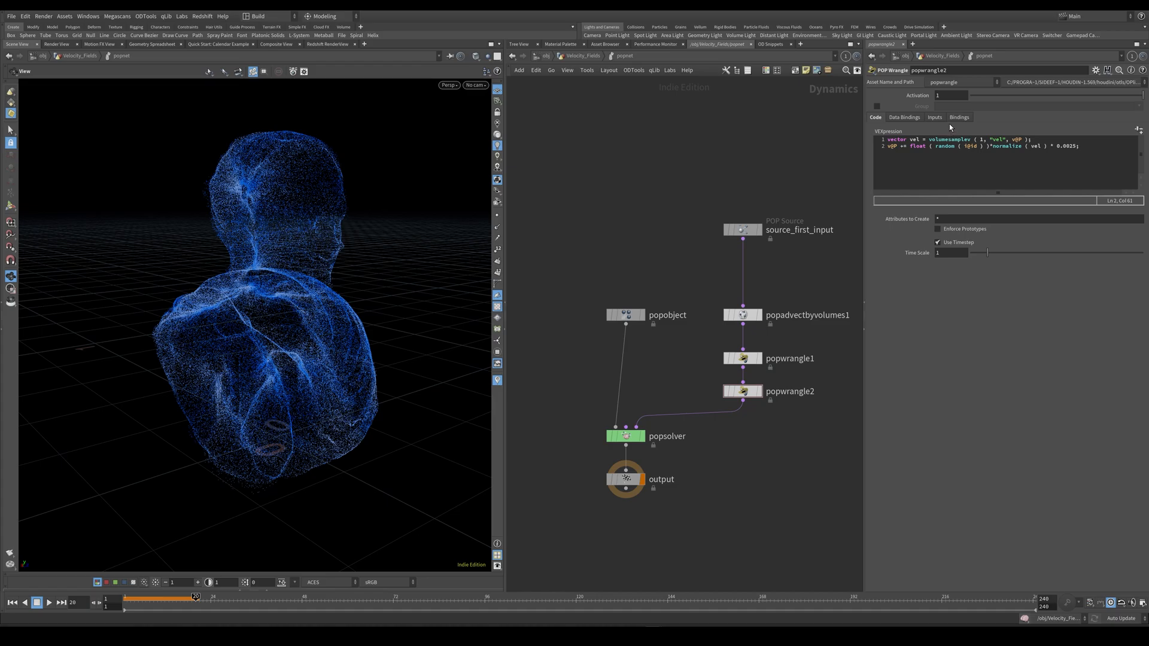
left_click(934, 117)
left_click(948, 142)
left_click(959, 200)
left_click(877, 117)
left_click_drag(701, 377, 765, 395)
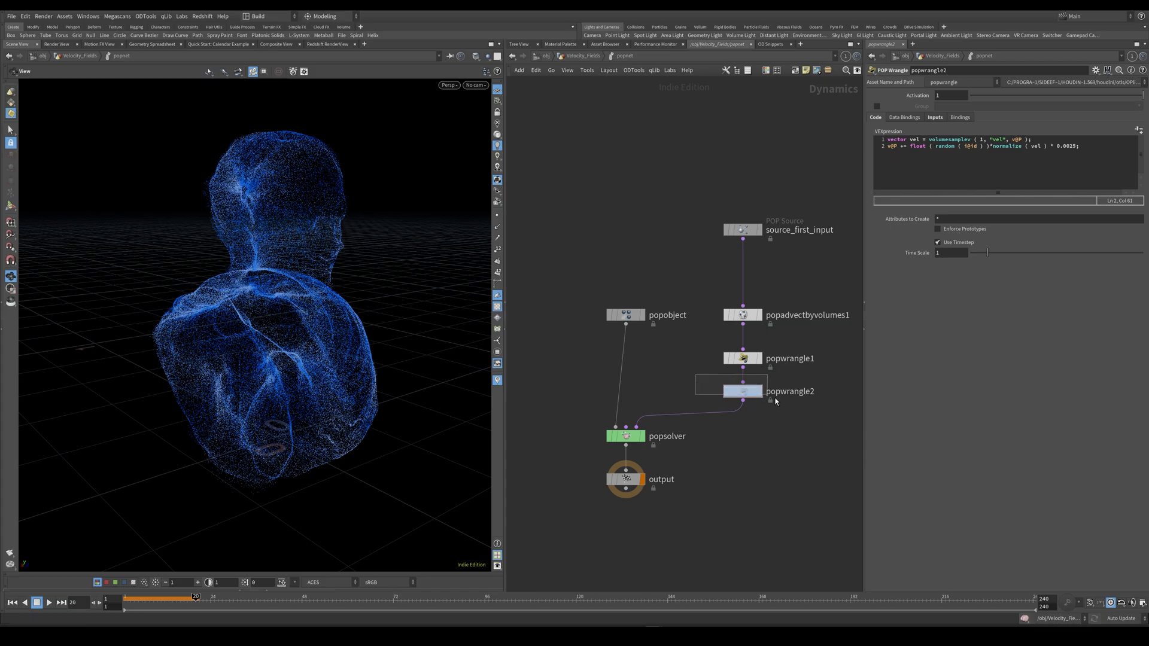
left_click_drag(765, 394, 766, 395)
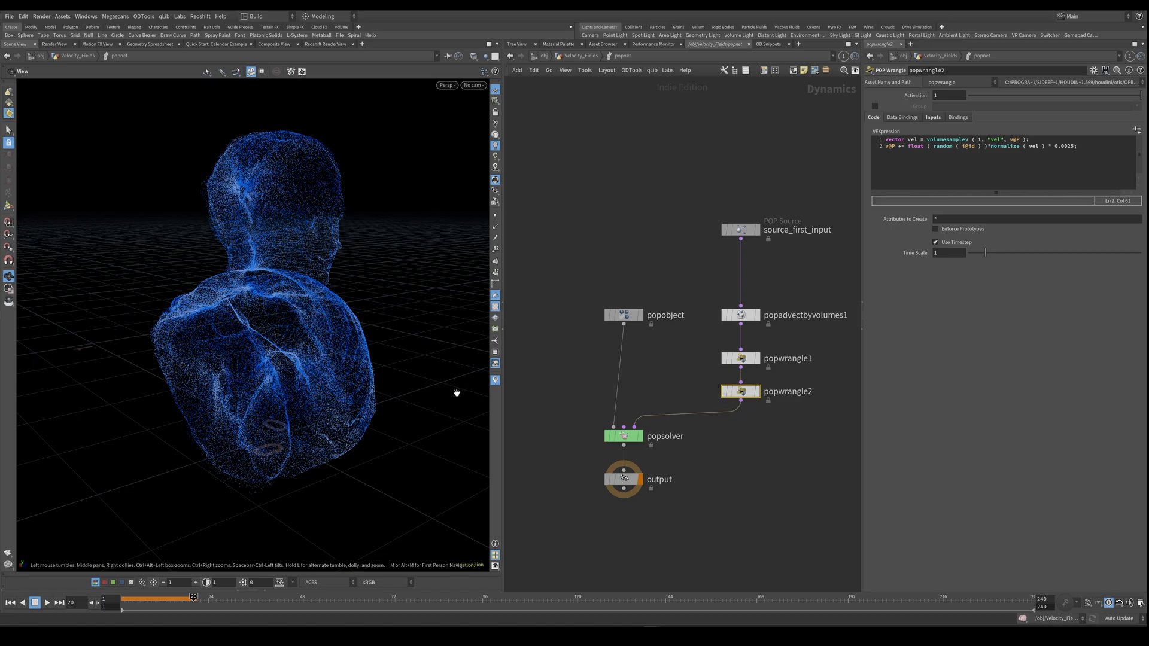
Replay the particle simulation from the start to check the new wrangle's effect.
left_click(749, 464)
key("ctrl+Up")
key("Up")
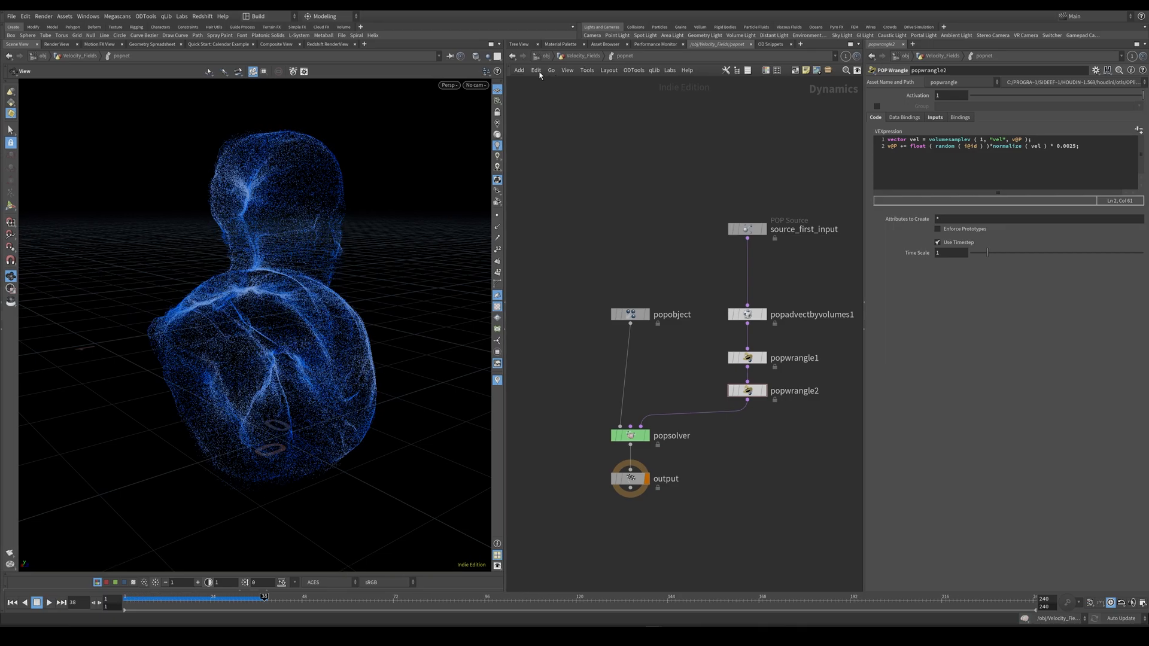
Back in the Velocity_Fields network, add a DOP Import node below popnet and display it.
left_click(577, 56)
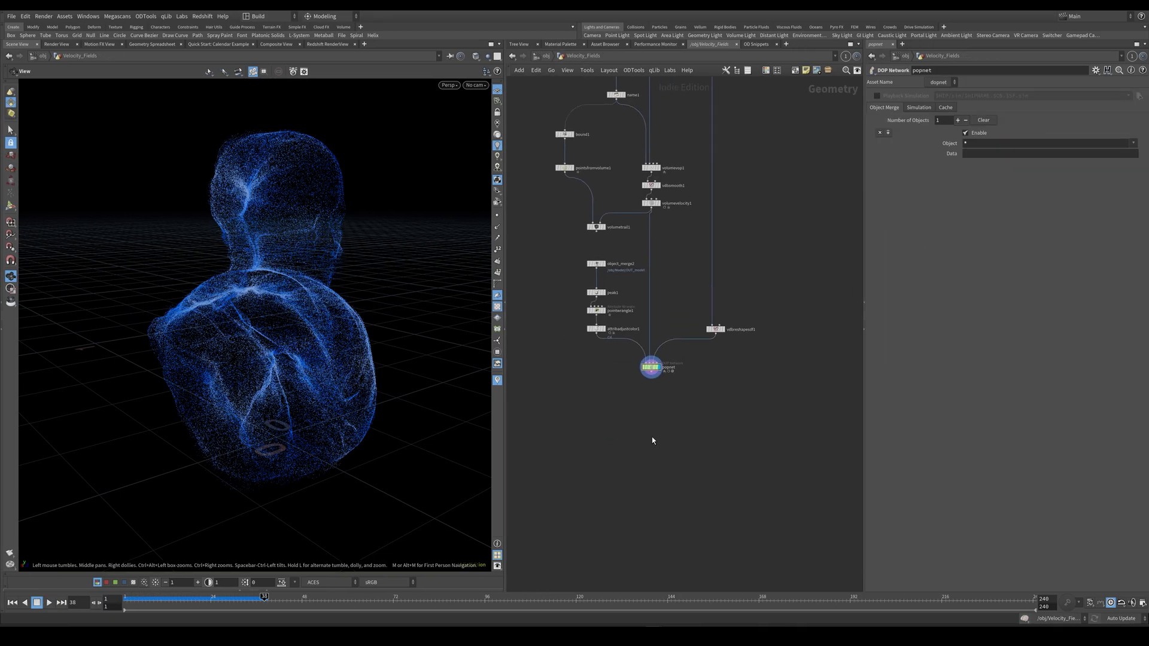
key("Tab")
type("dop i")
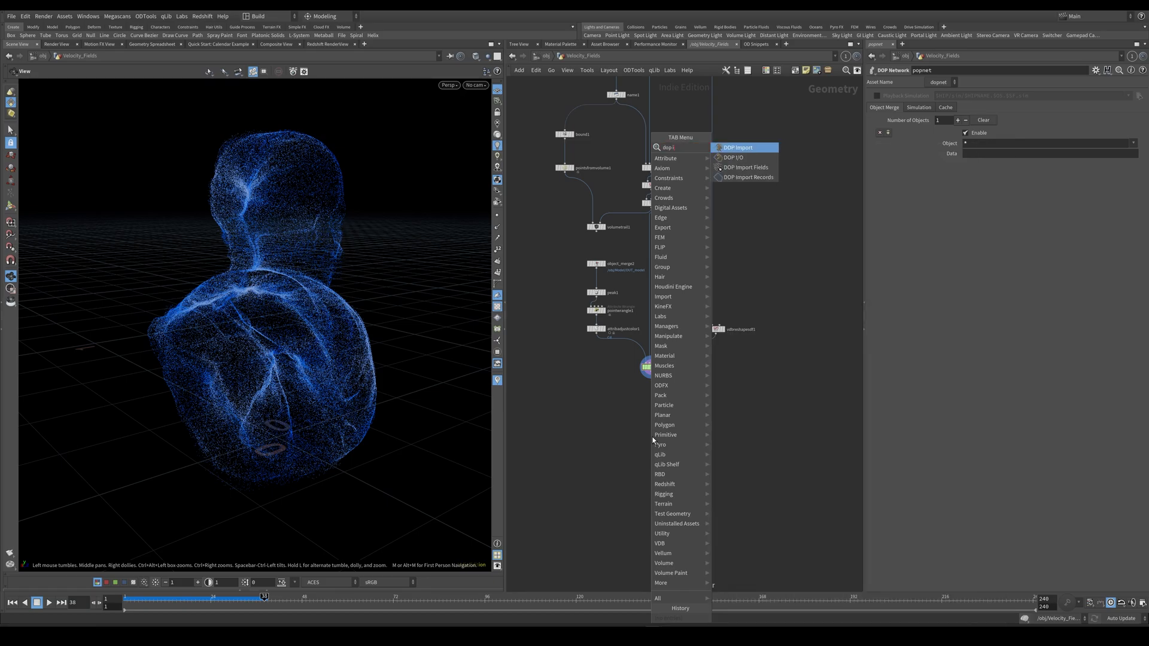
key("Return")
left_click(653, 437)
left_click_drag(652, 437, 652, 418)
left_click(660, 419)
Set the DOP Import's DOP Network to ../popnet and its Objects filter to *pop*.
left_click_drag(652, 368, 976, 97)
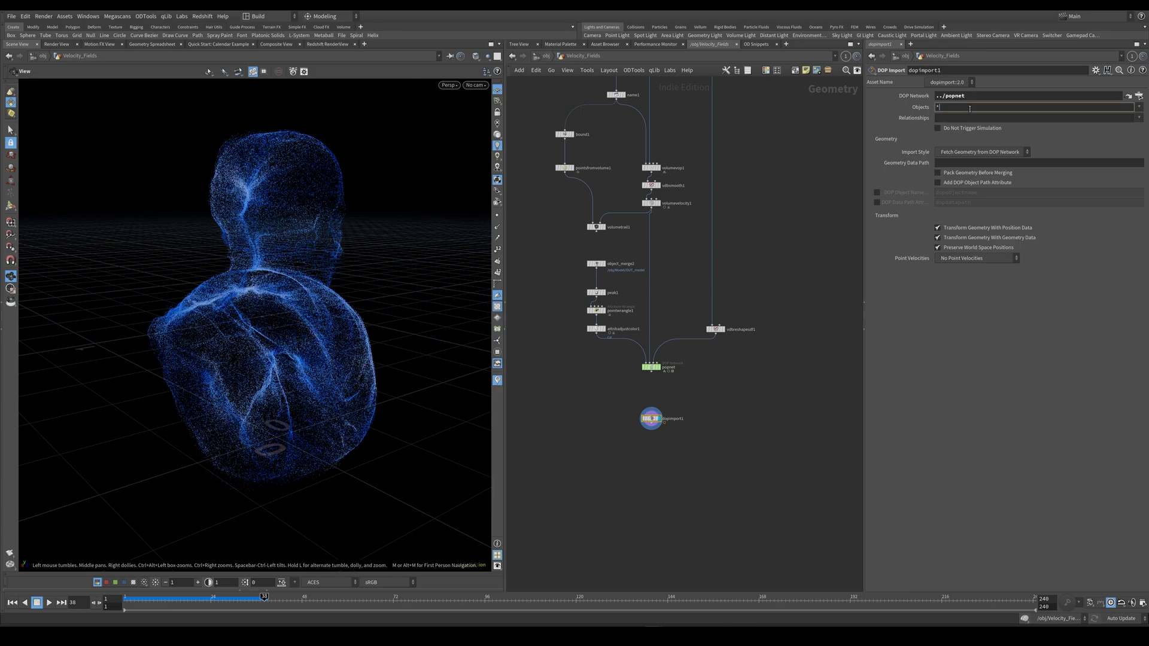
left_click(970, 108)
type("*pop*")
key("Return")
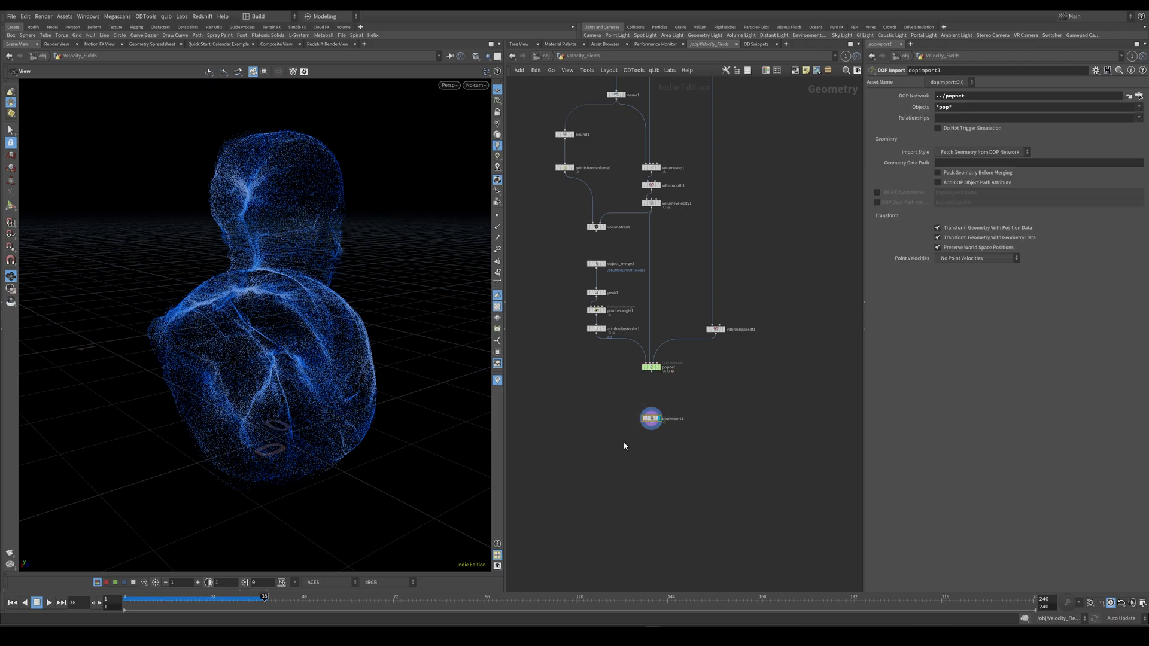
Append a Trail node to the DOP Import, display it, and enable Match by Attribute using id.
middle_click_drag(633, 474, 636, 421)
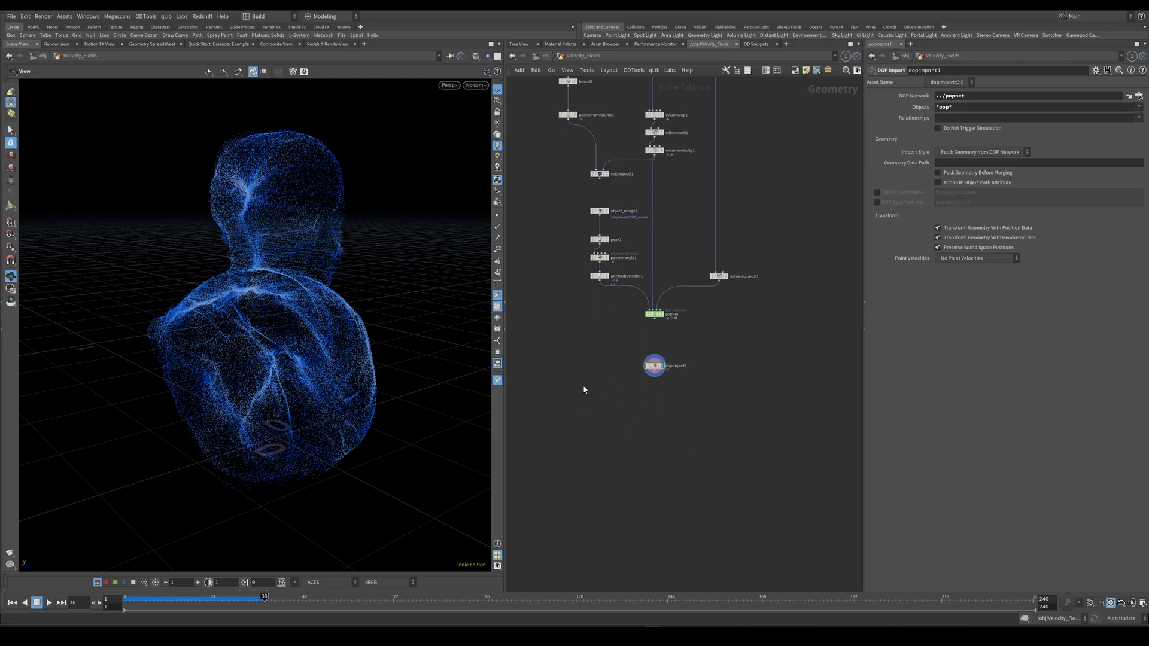
left_click(664, 410)
key("Tab")
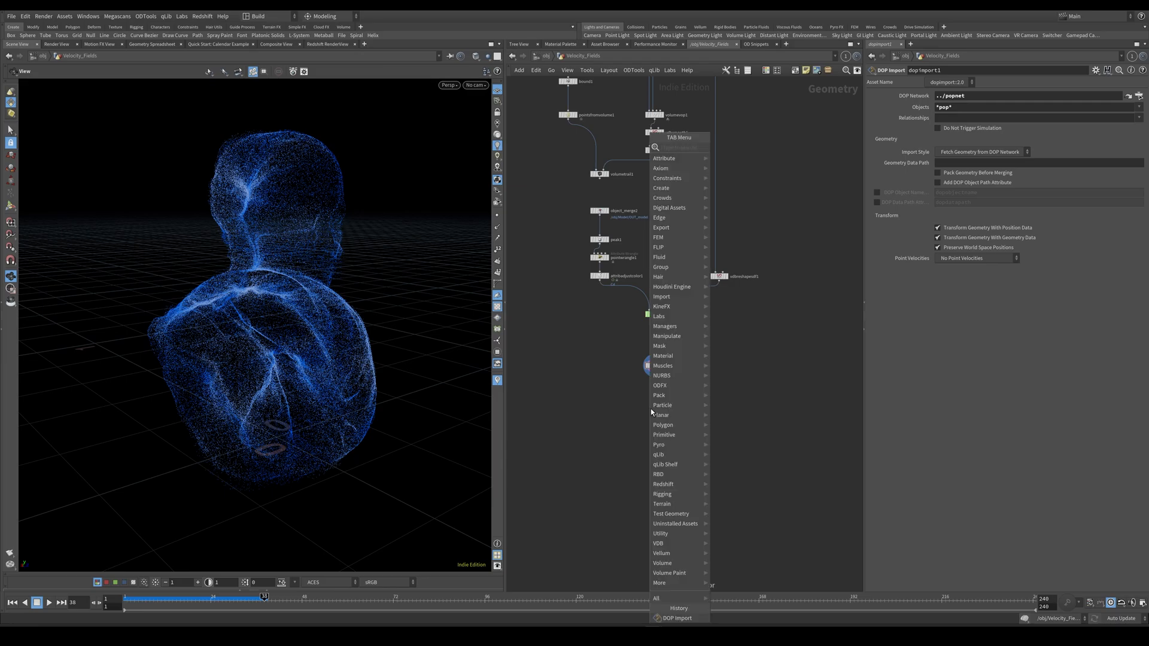
type("trail")
key("Return")
left_click(652, 408)
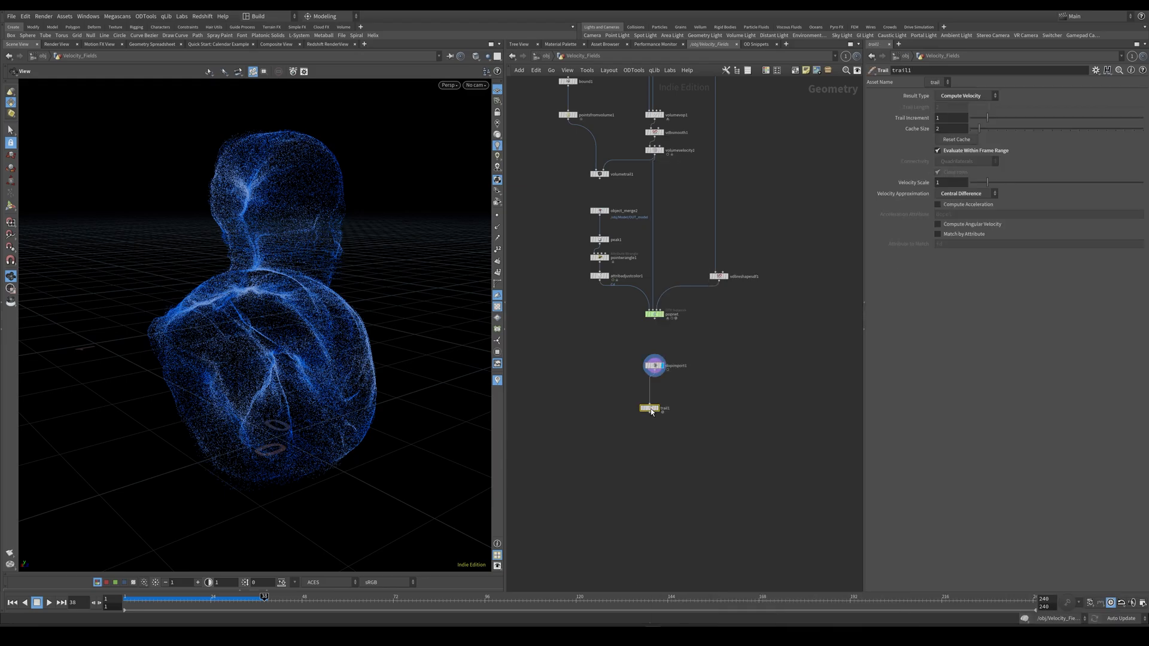
left_click(657, 408)
left_click_drag(653, 409, 659, 410)
left_click(938, 234)
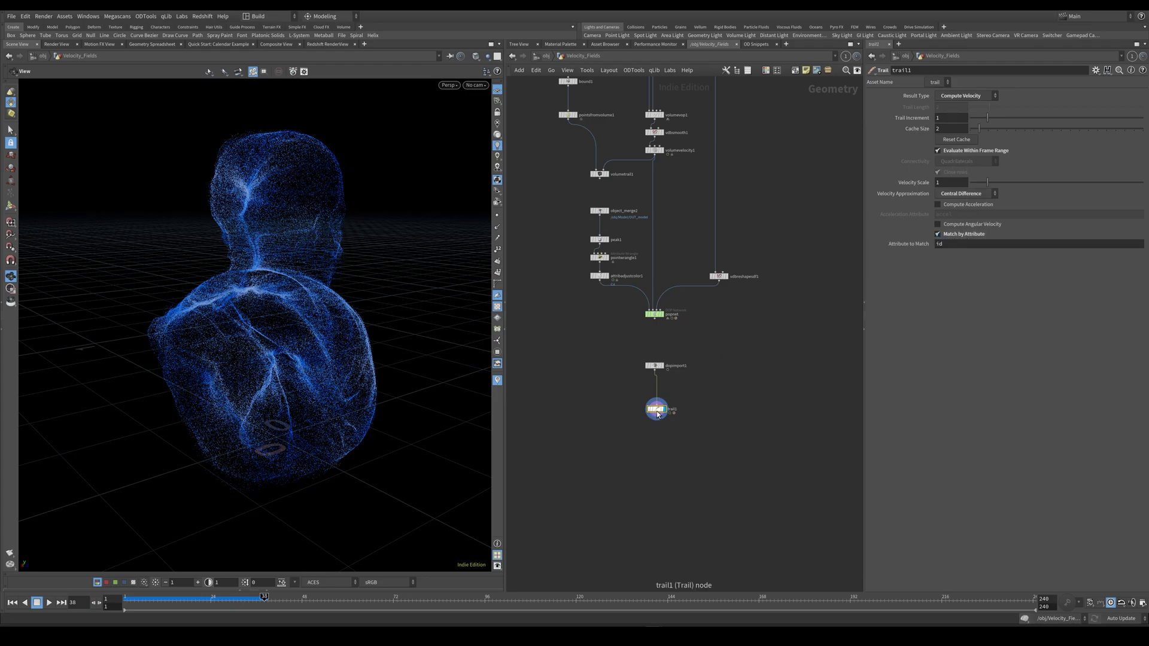
Append a Point VOP to the Trail node, display it, and rename it set_pscale.
key("Tab")
type("pointvop")
key("Return")
left_click(662, 444)
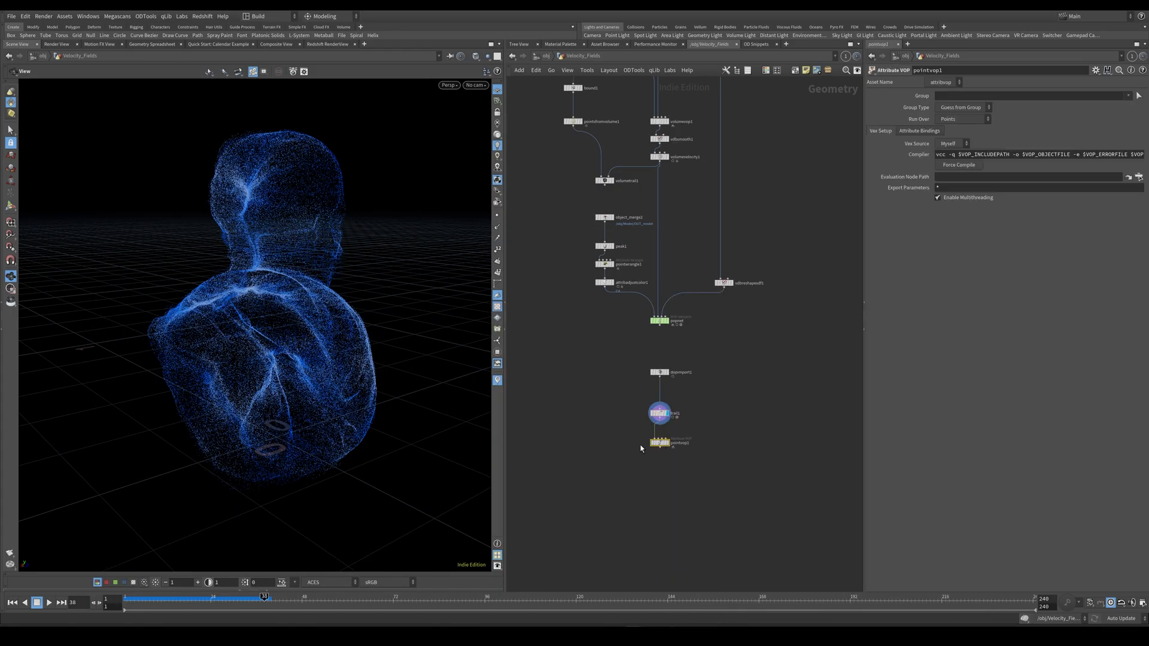
left_click(668, 444)
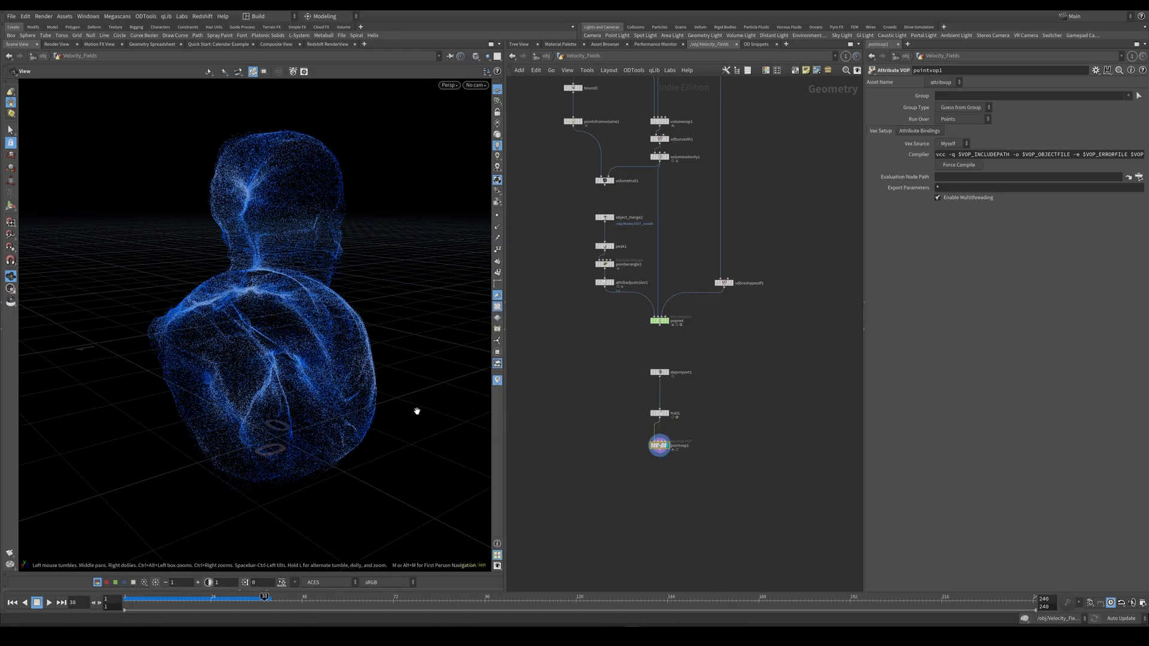
double_click(680, 446)
type("set")
key("Return")
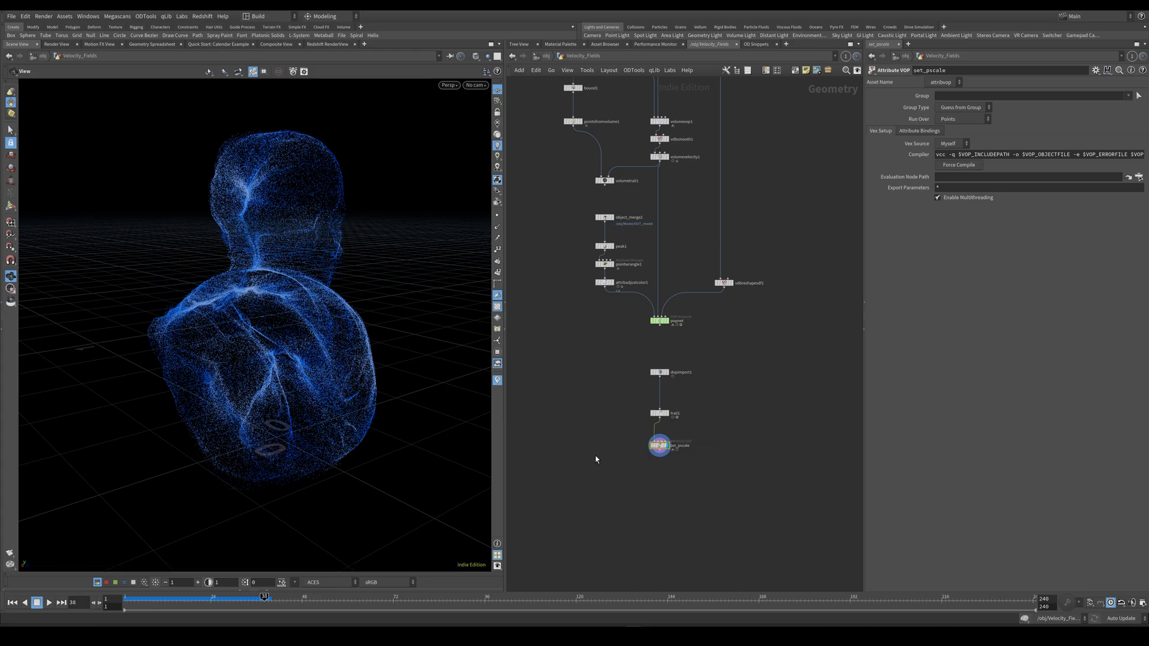
Inside set_pscale, add a Divide node that divides the particles' age by their life.
key("i")
middle_click_drag(688, 335, 763, 325)
left_click_drag(675, 295, 568, 240)
middle_click_drag(652, 268, 629, 293)
key("Tab")
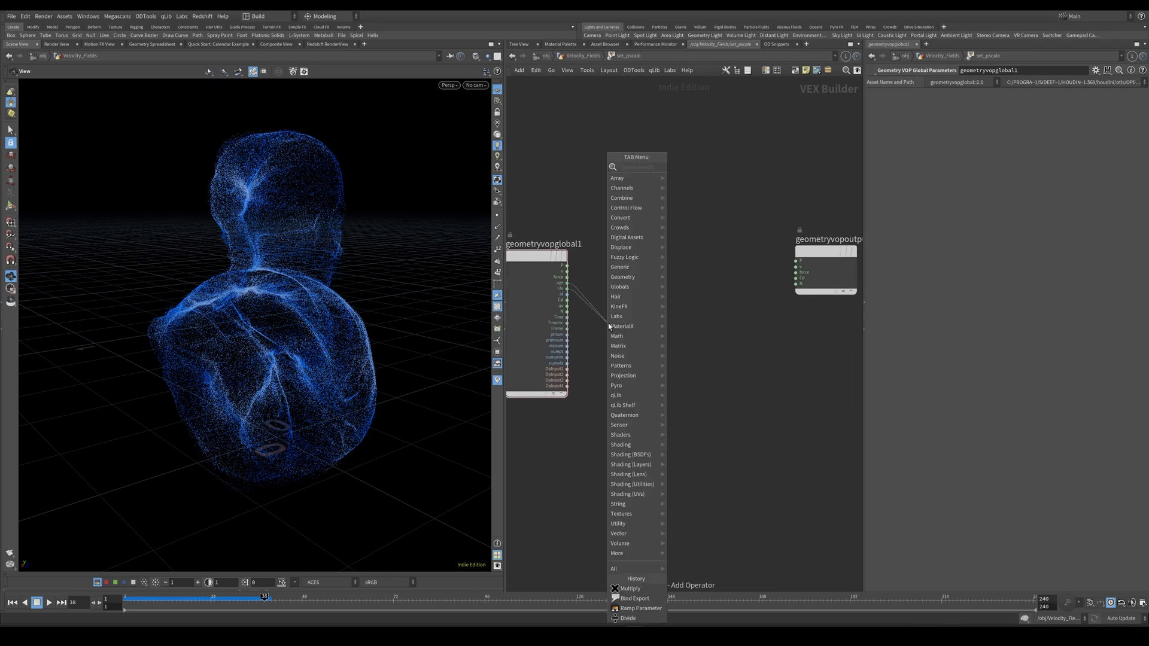
key("Escape")
key("Return")
left_click_drag(585, 333, 620, 376)
key("shift+s")
middle_click_drag(727, 348, 685, 342)
Connect a Ramp Parameter to the Divide output and set its type to Spline Ramp (float).
left_click(632, 370)
key("Tab")
type("r")
key("Down")
key("Down")
key("Down")
key("Down")
key("Down")
key("Down")
key("Down")
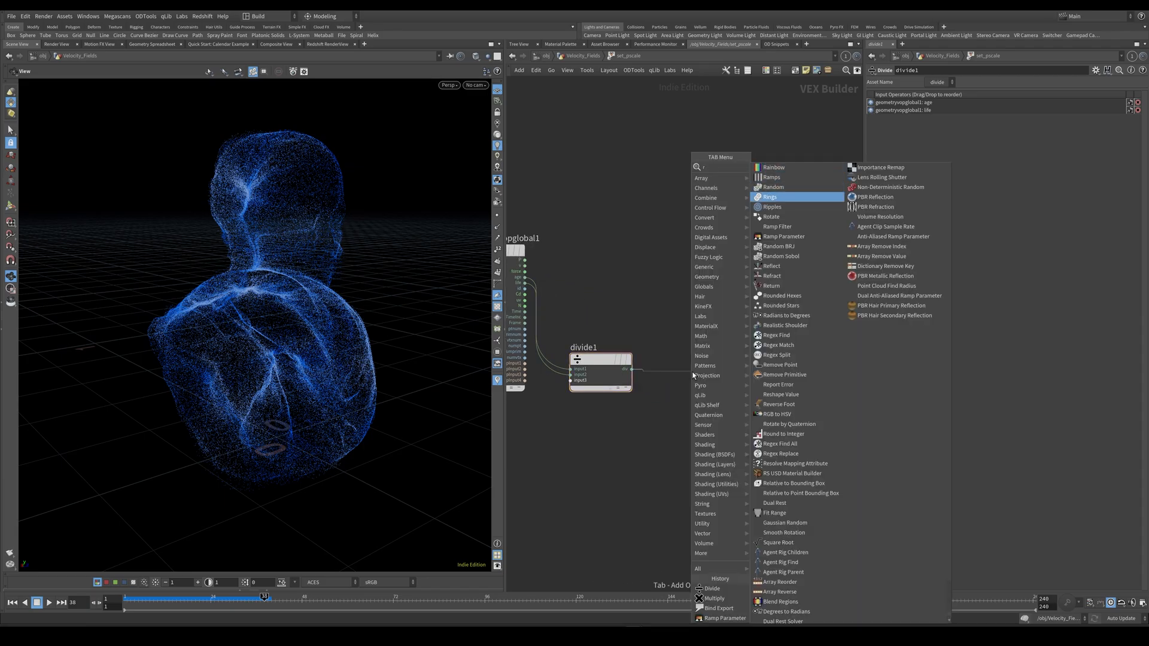
key("Return")
left_click_drag(694, 376, 698, 363)
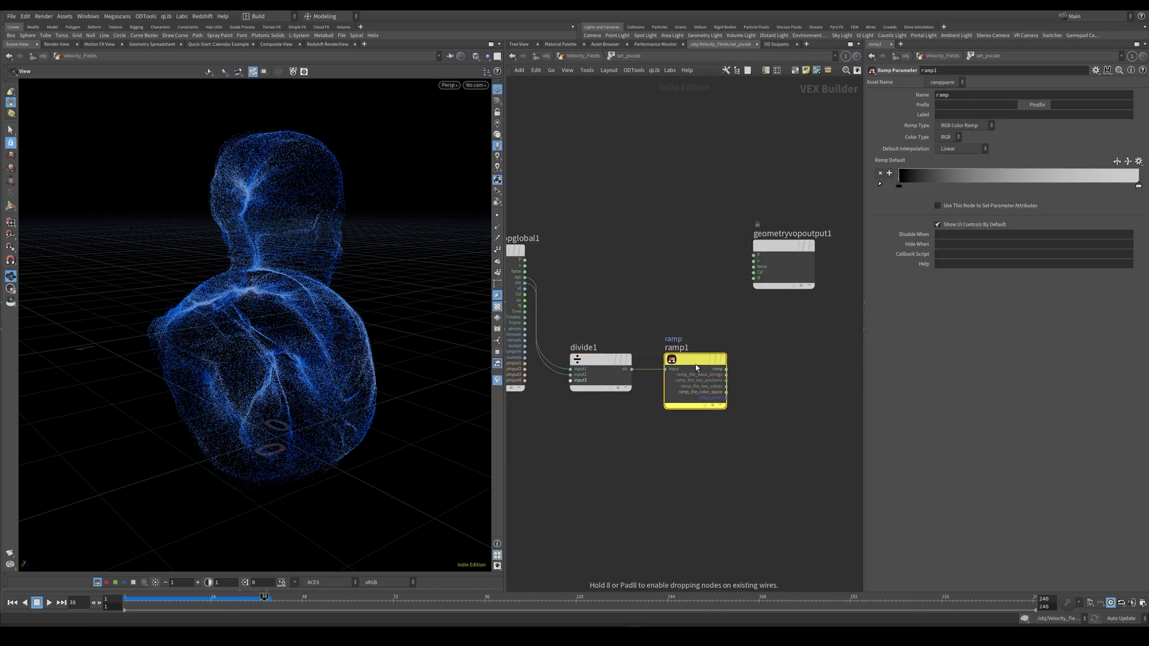
left_click(959, 125)
left_click(961, 144)
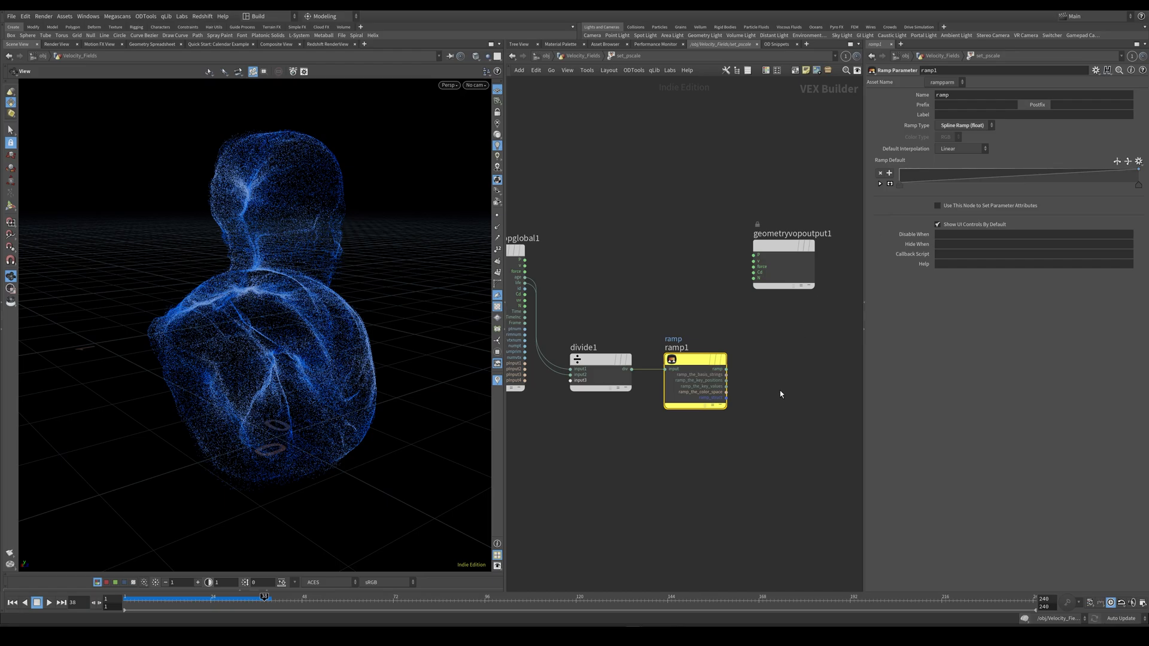
Connect a Bind node to the ramp's output and name its attribute pscale.
scroll(688, 362, "down", 3)
left_click(701, 361)
key("Tab")
type("bin")
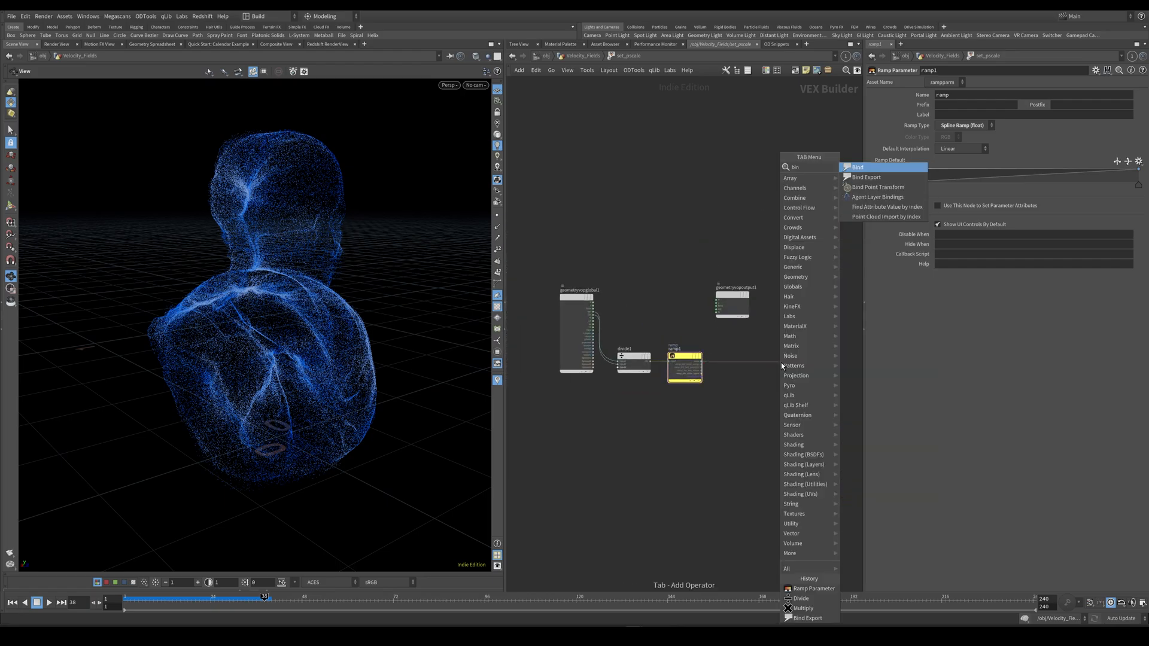
key("Return")
left_click(784, 360)
double_click(962, 96)
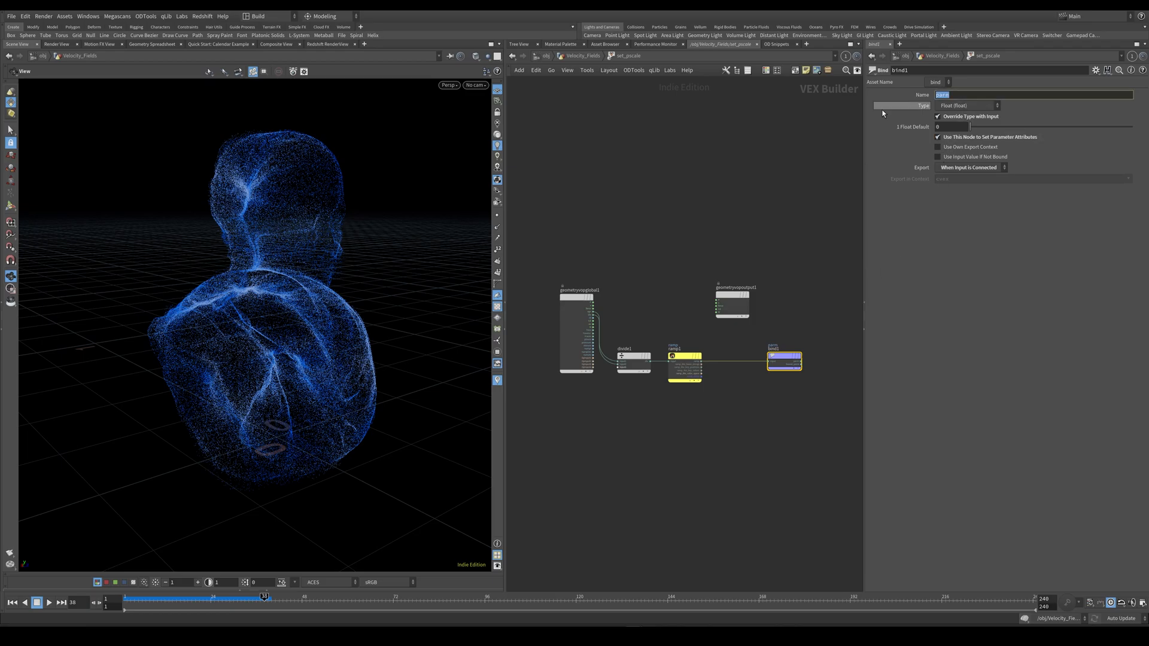
type("pscale")
key("Return")
Insert a Multiply node between the ramp and the pscale Bind node.
scroll(748, 397, "up", 4)
scroll(749, 397, "down", 4)
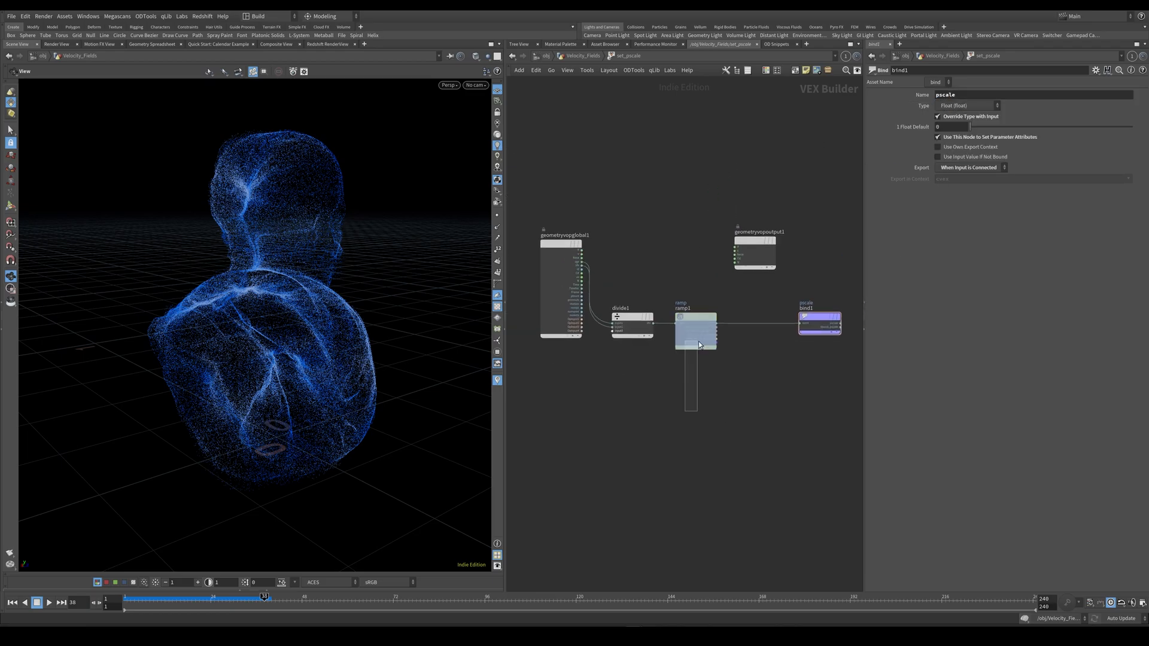
left_click_drag(686, 411, 702, 302)
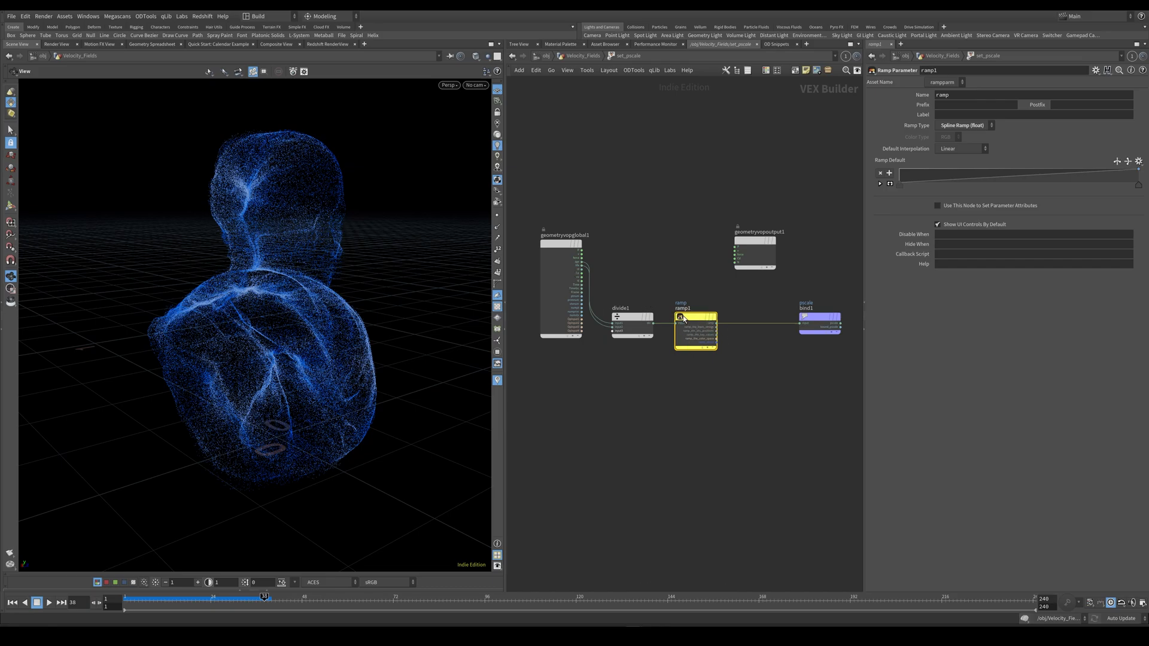
middle_click_drag(673, 313, 671, 295)
key("Tab")
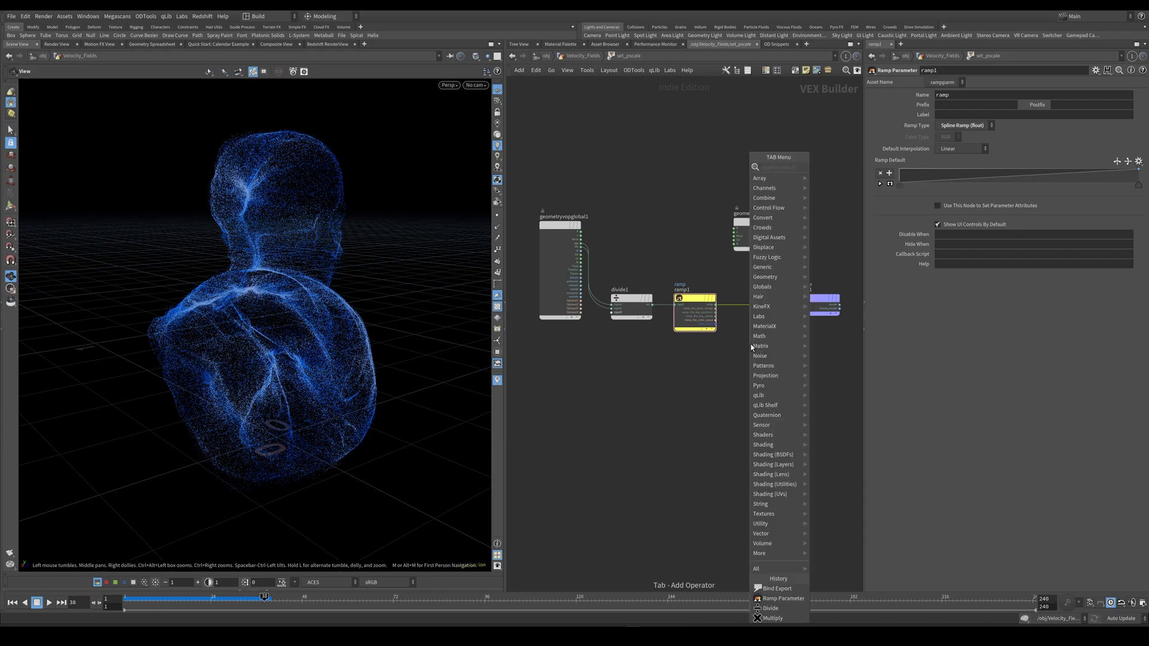
type("mult")
key("Return")
left_click(751, 345)
left_click_drag(752, 347, 760, 302)
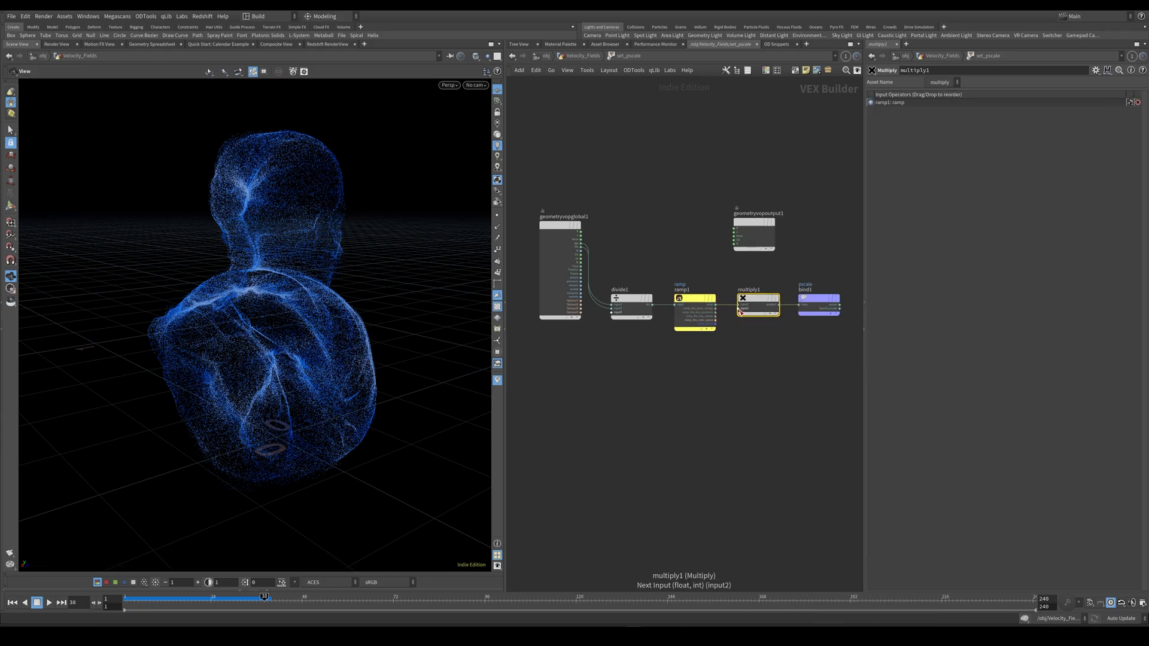
Promote the Multiply node's second input to a parameter named pscale_mult with the label Pscale Mult.
right_click(740, 310)
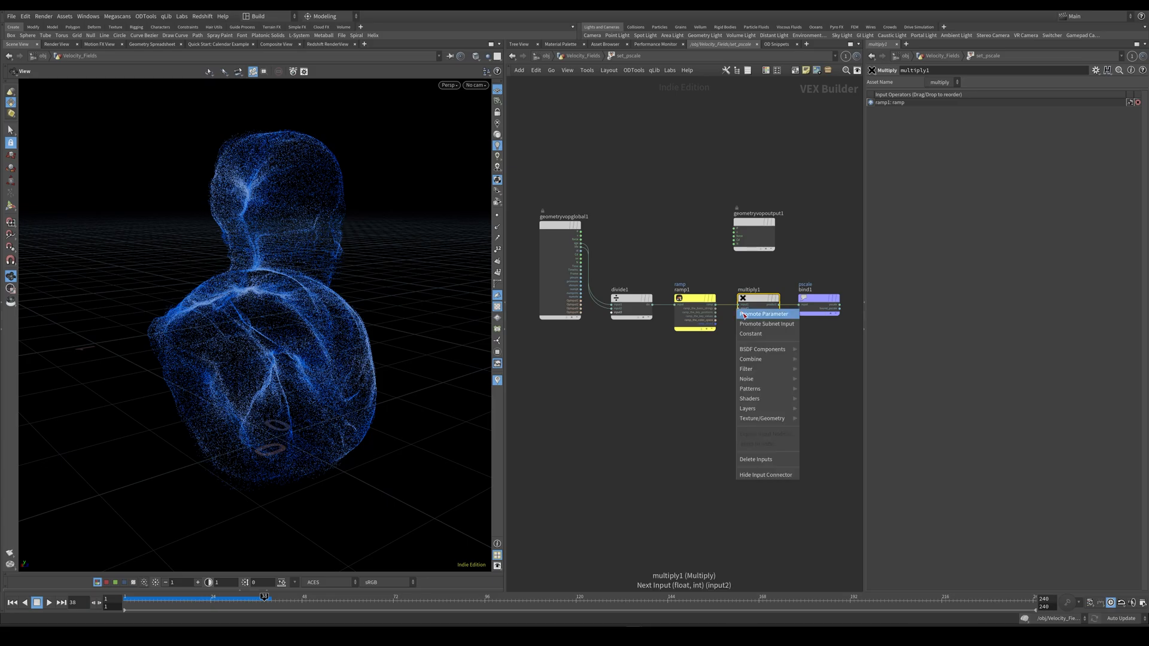
left_click(748, 314)
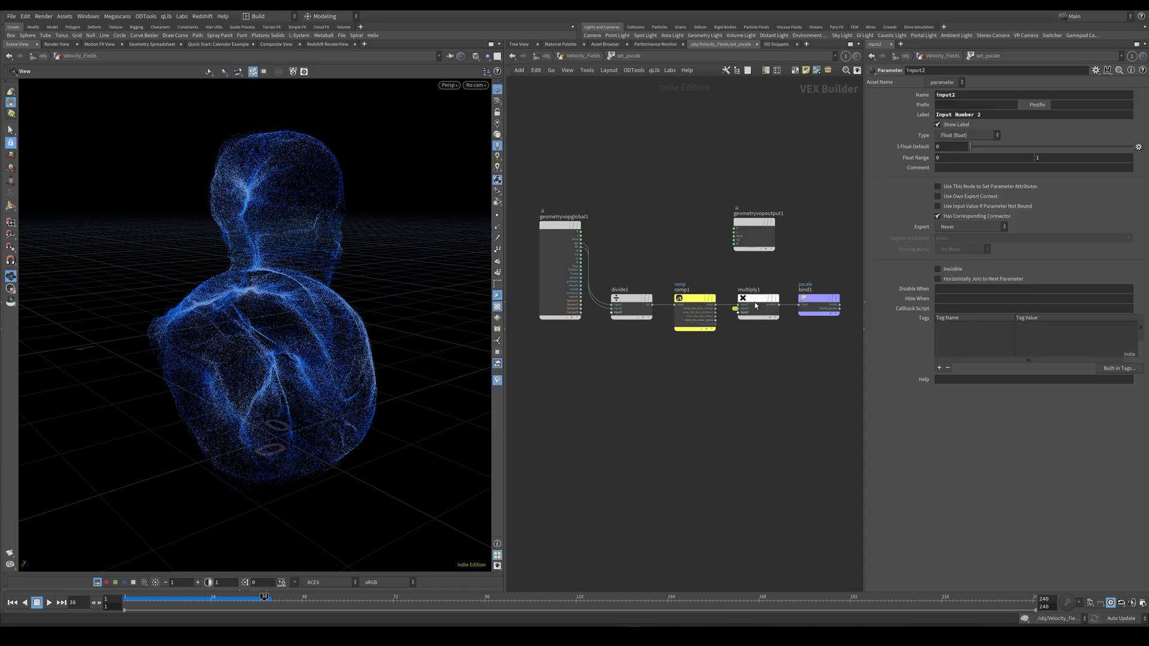
double_click(972, 96)
type("p")
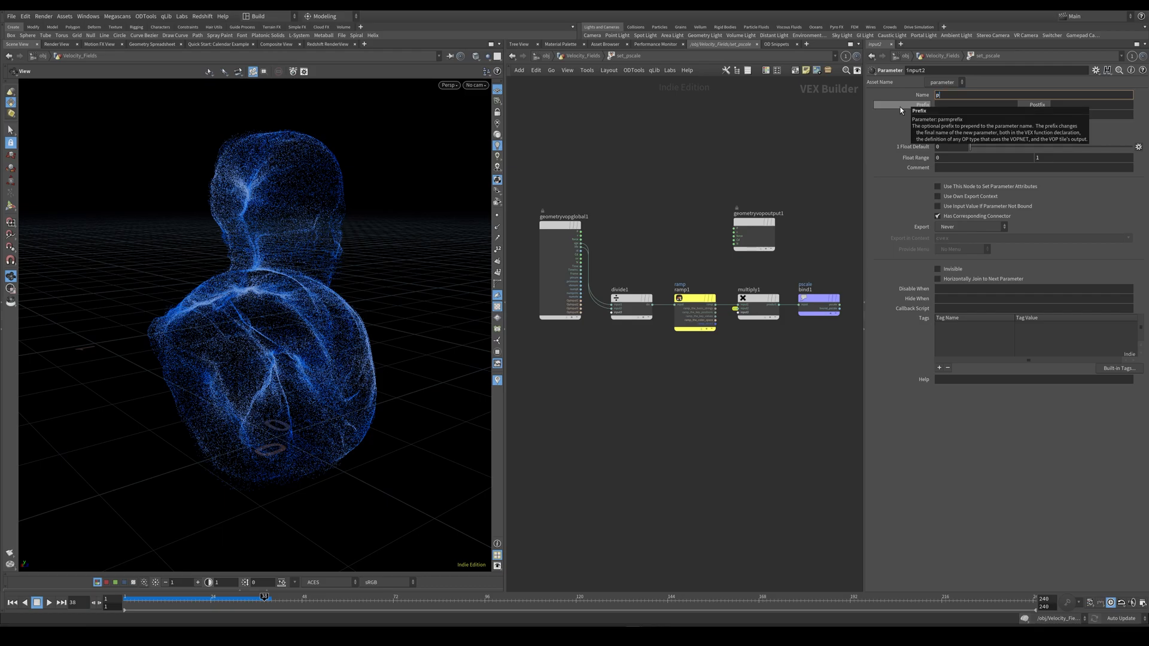
type("scale_mult")
key("Tab")
key("Tab")
key("Tab")
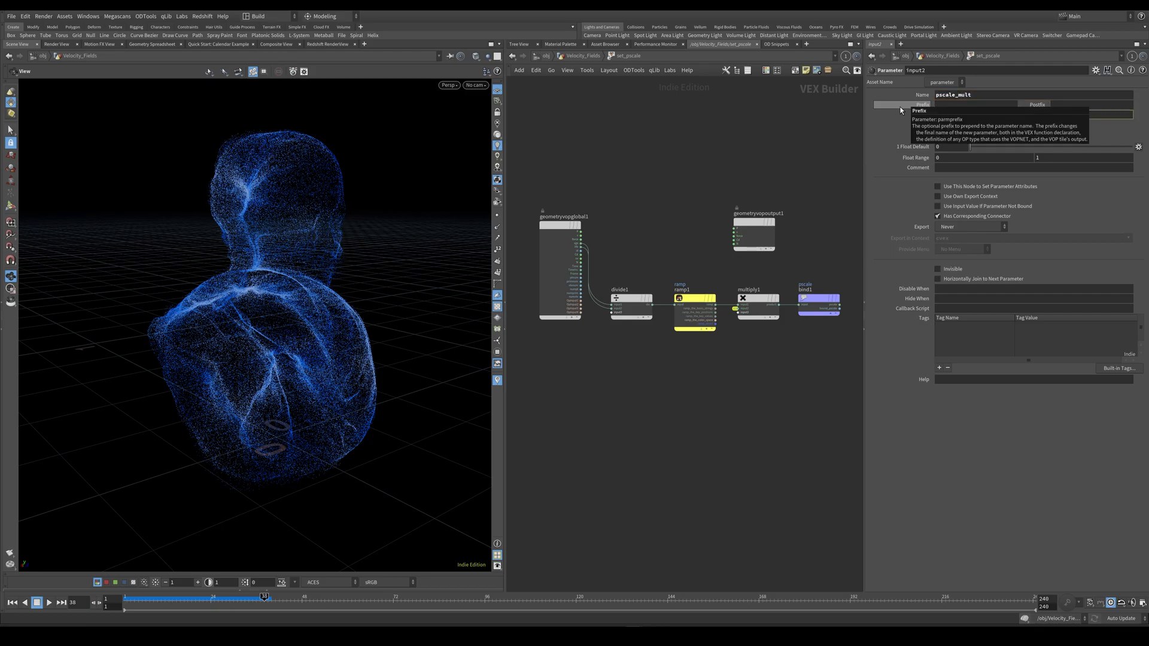
type("Pscale Mult")
key("Return")
scroll(693, 380, "down", 1)
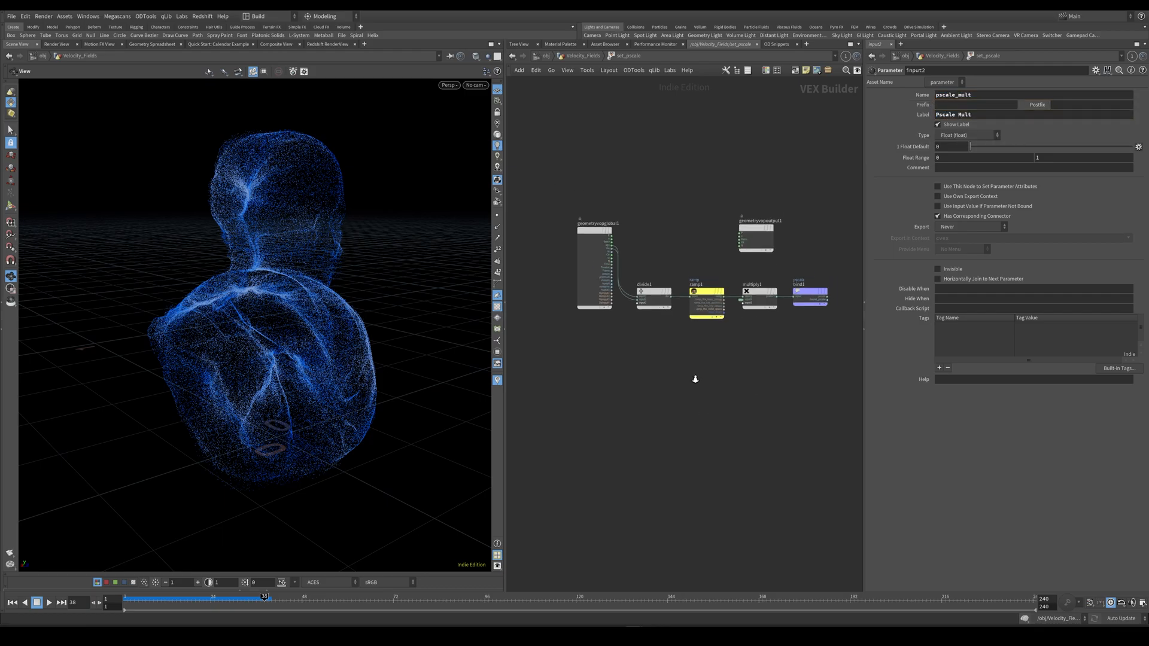
Return to the Velocity_Fields network and set Pscale Mult on set_pscale to 0.00035.
left_click(595, 57)
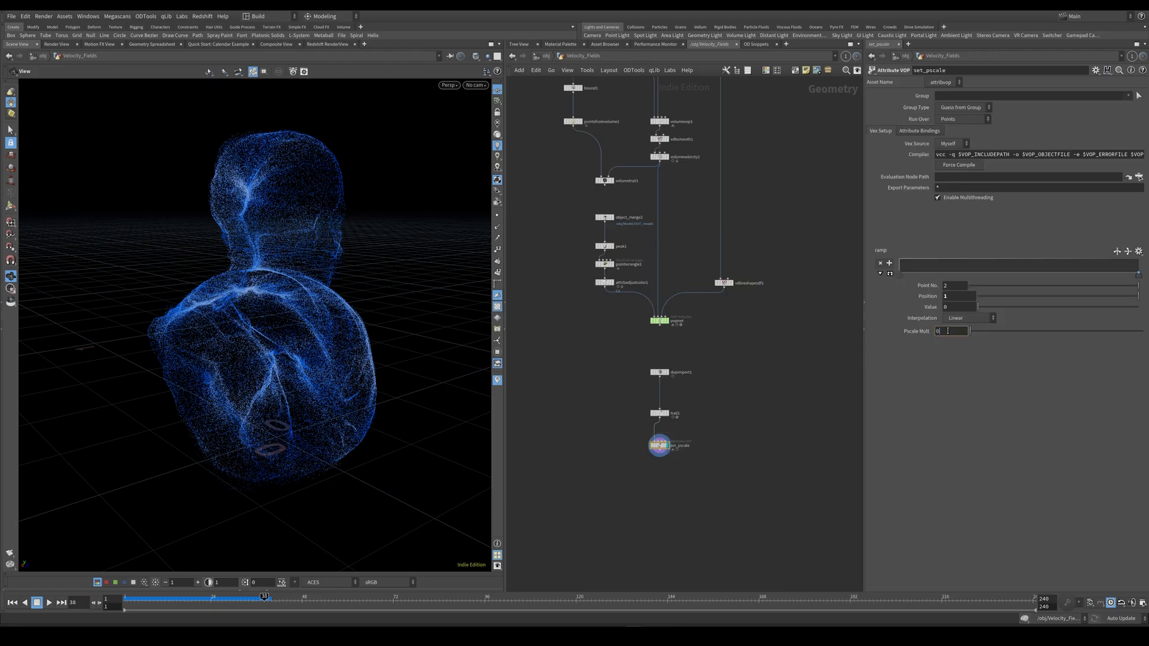
type("5")
key("Return")
Shape the set_pscale ramp as a B-Spline bump with added points, placing point 2 at about position 0.05 and value 0.27.
left_click(960, 319)
left_click(971, 376)
left_click(921, 260)
left_click(1016, 260)
left_click_drag(1080, 263, 1099, 263)
left_click(921, 276)
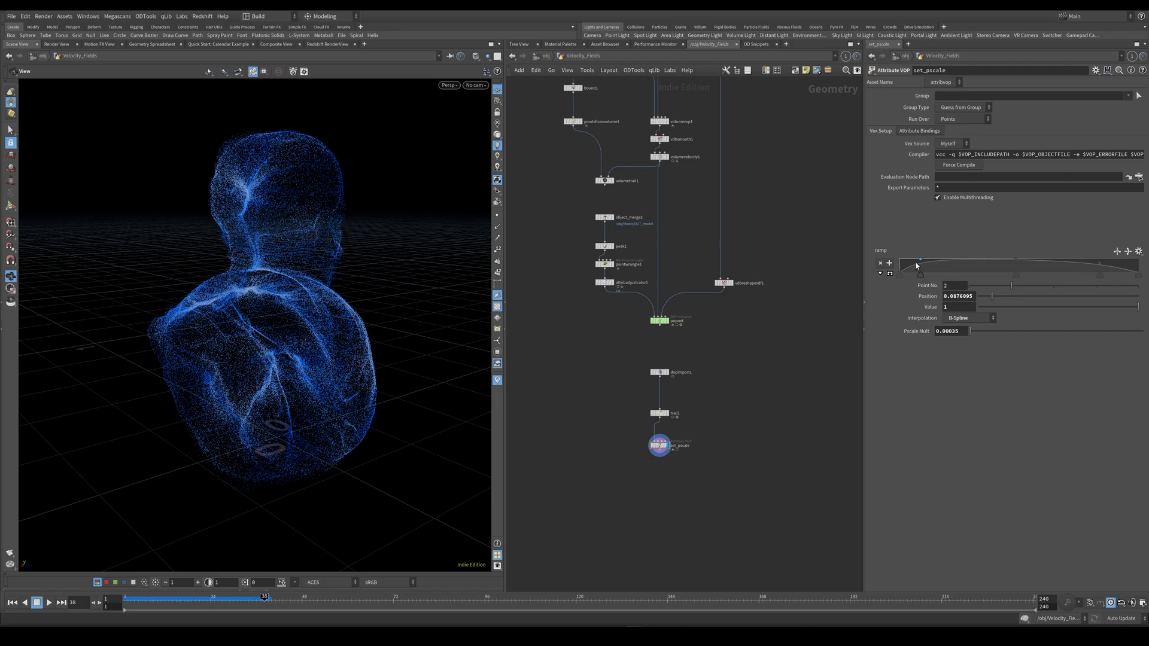
left_click_drag(920, 260, 913, 277)
Add a Null node after set_pscale and name it OUT_particles.
key("f")
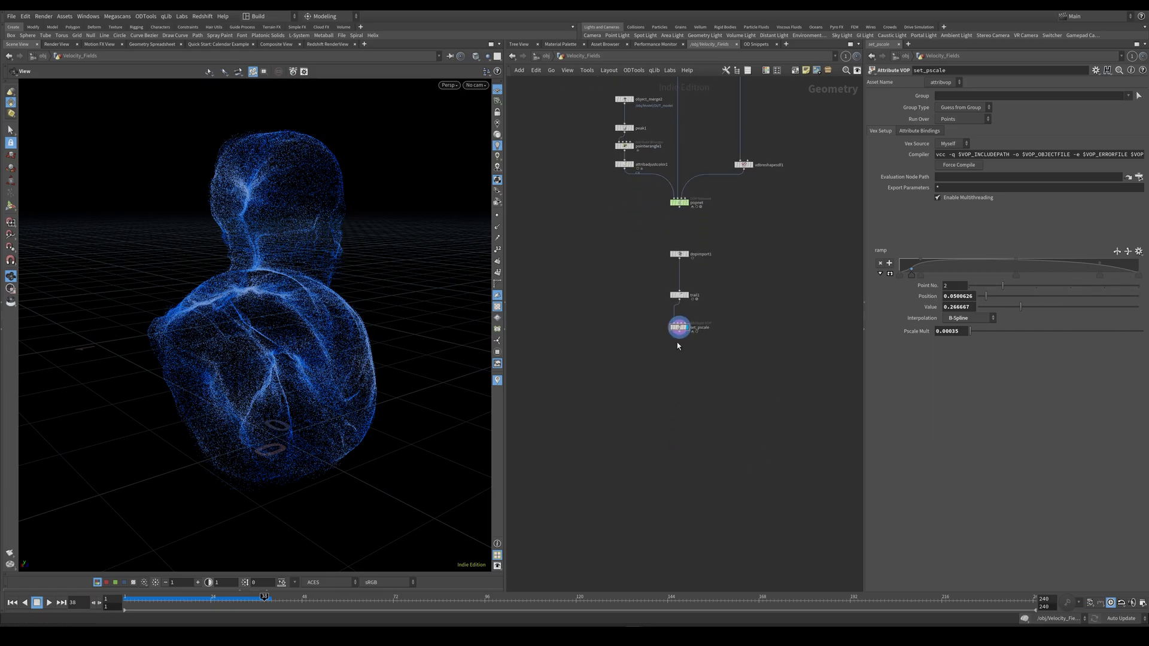
key("Tab")
type("n")
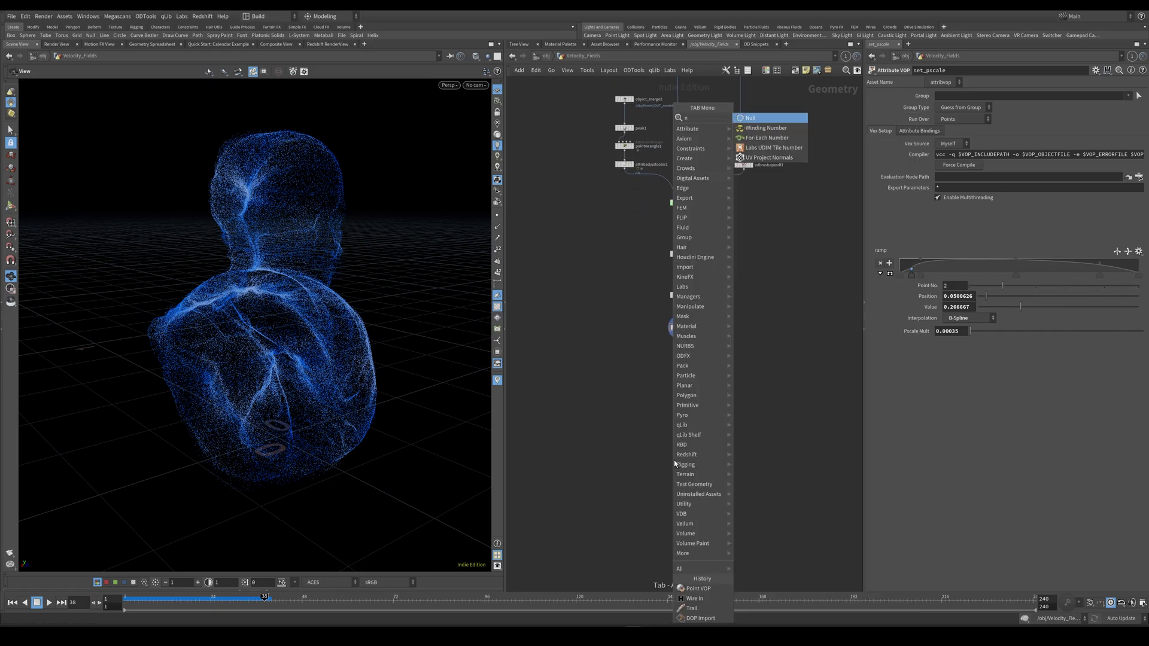
key("Return")
left_click(679, 455)
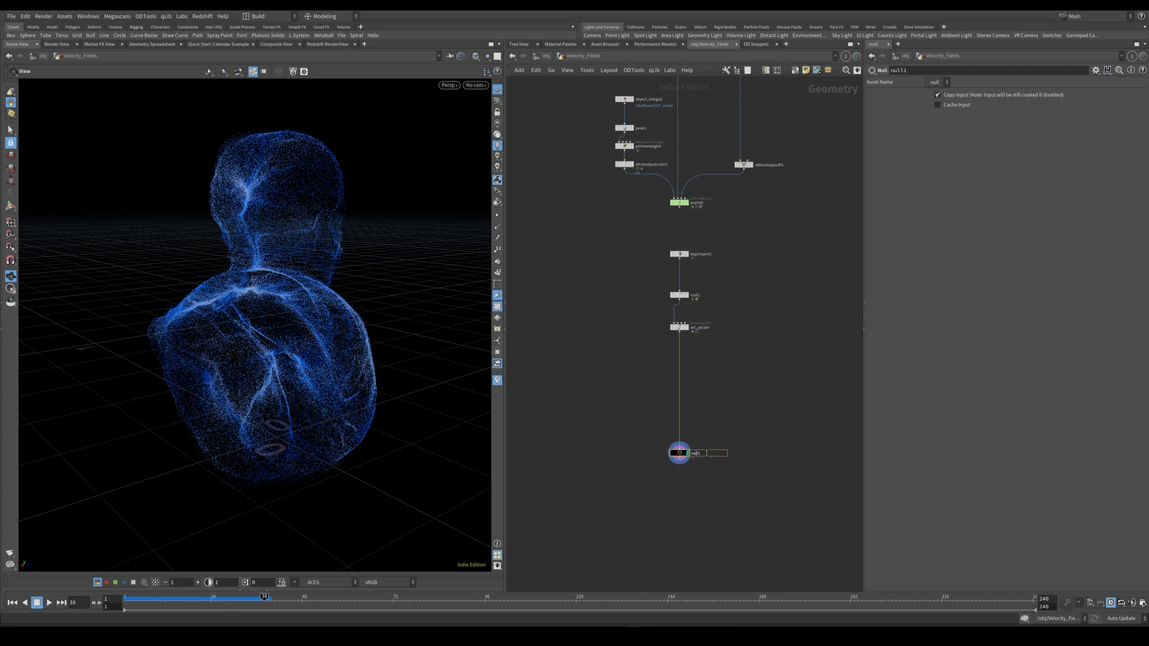
type("OUT_particles")
key("Return")
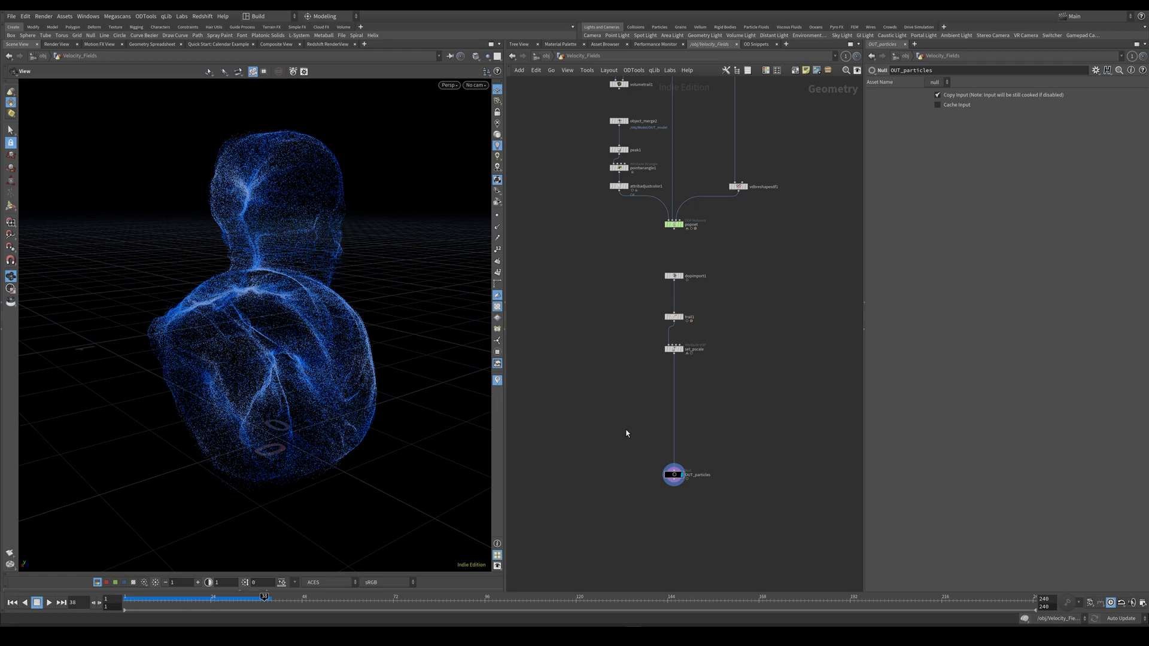
At object level, create a Geometry object above Velocity_Fields and name it Environment.
left_click(547, 56)
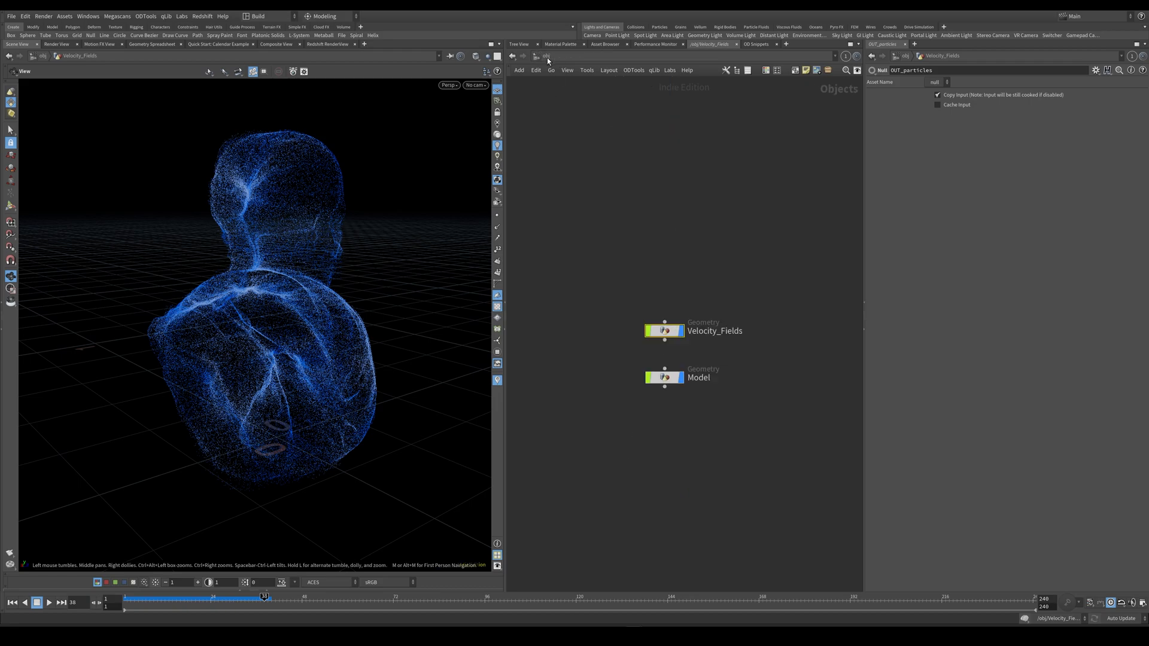
key("Tab")
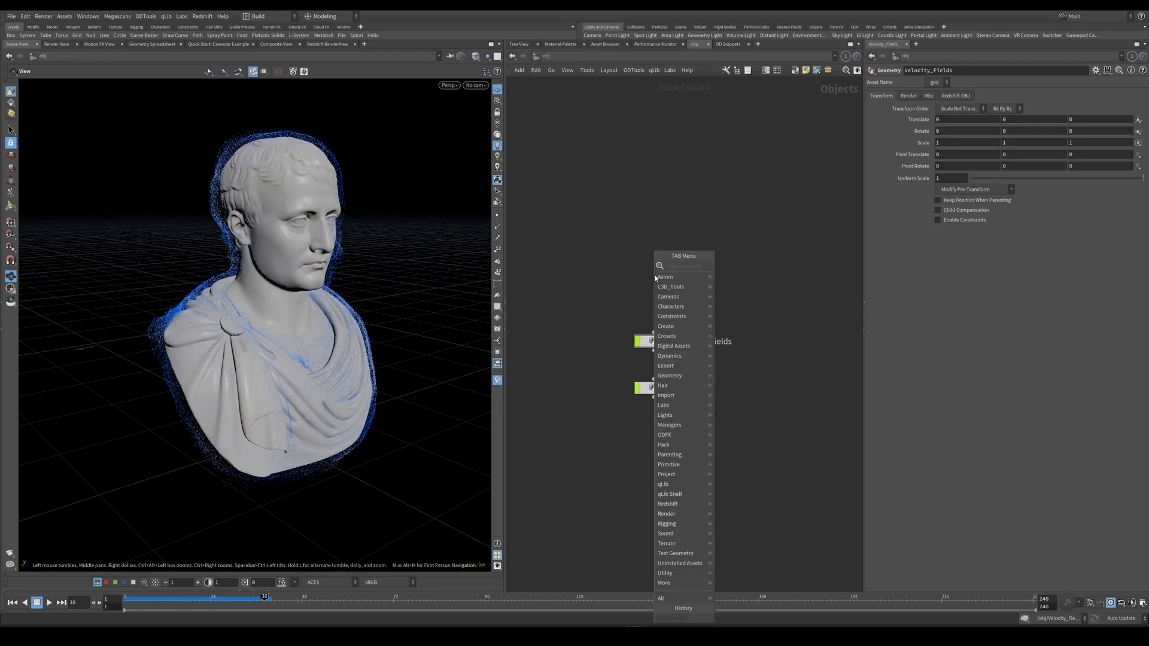
key("Escape")
key("Tab")
type("geo")
key("Return")
left_click(659, 293)
double_click(685, 292)
type("Environment")
key("Return")
Inside Environment, create a Grid with 1000 rows and 1000 columns.
key("Return")
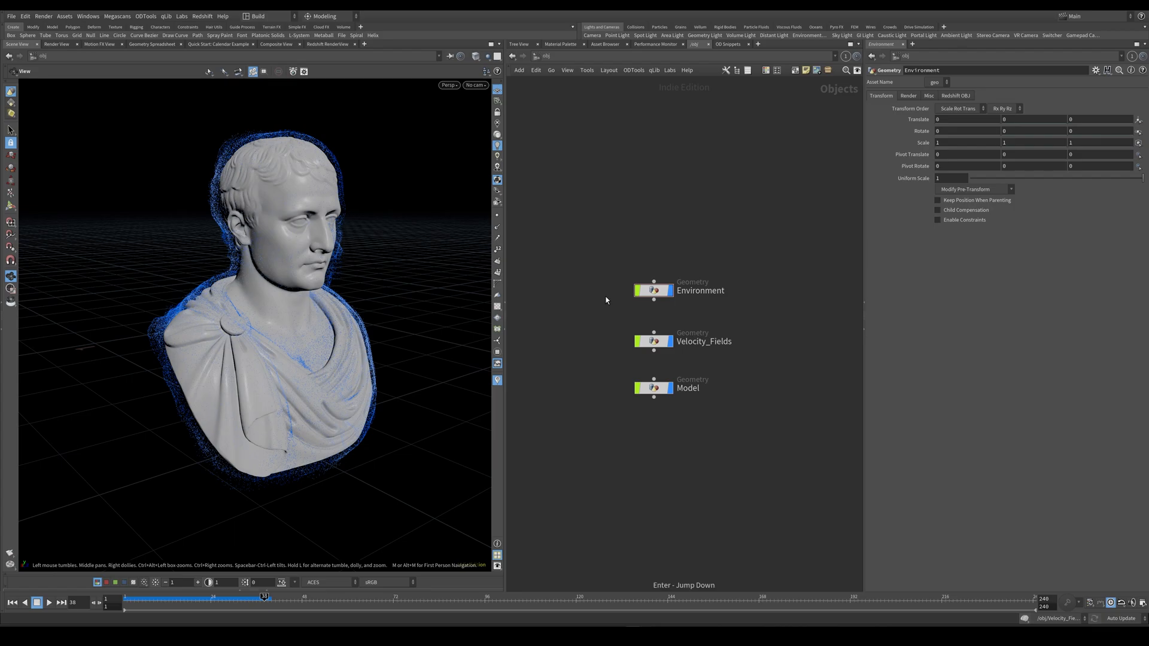
double_click(656, 293)
key("Tab")
type("grid")
key("Return")
left_click(652, 279)
left_click_drag(951, 160, 817, 184)
type("1000")
key("Tab")
type("1000")
key("Return")
left_click(652, 287)
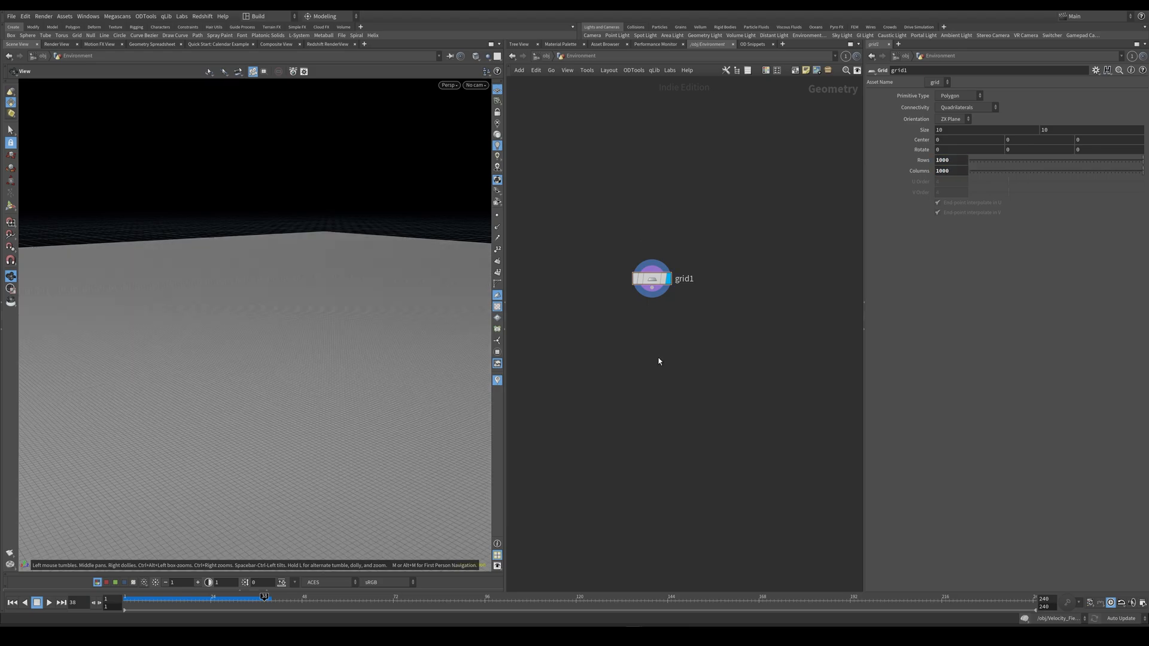
Add a UV Project node connected below the grid.
key("Tab")
type("uv pr")
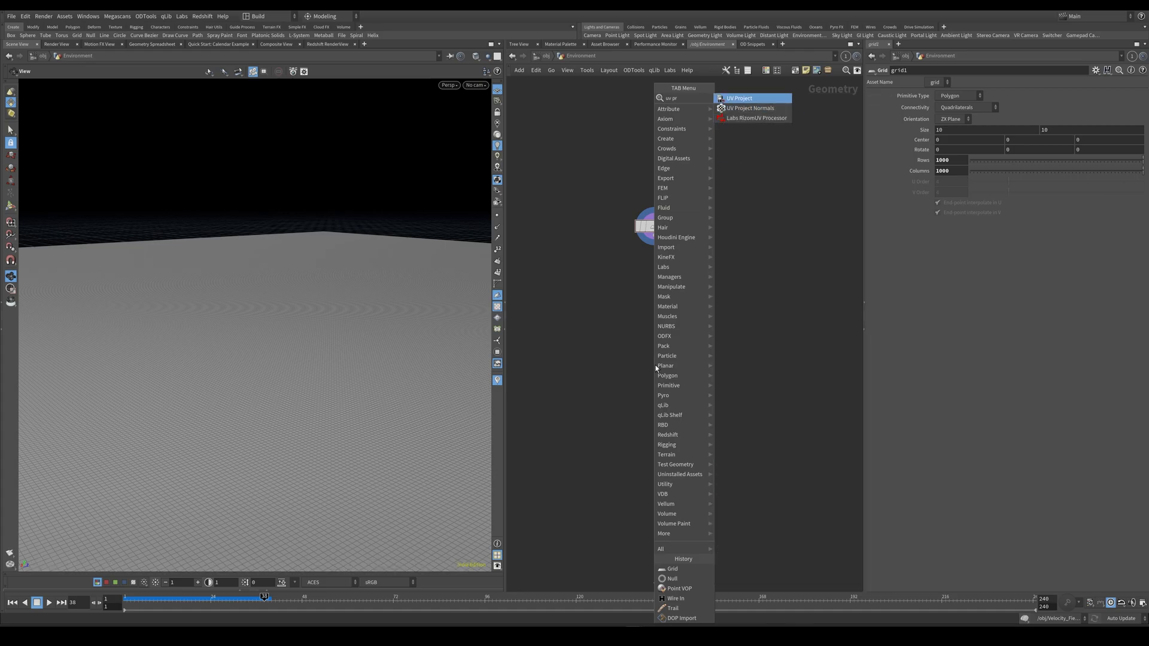
key("Return")
left_click(657, 367)
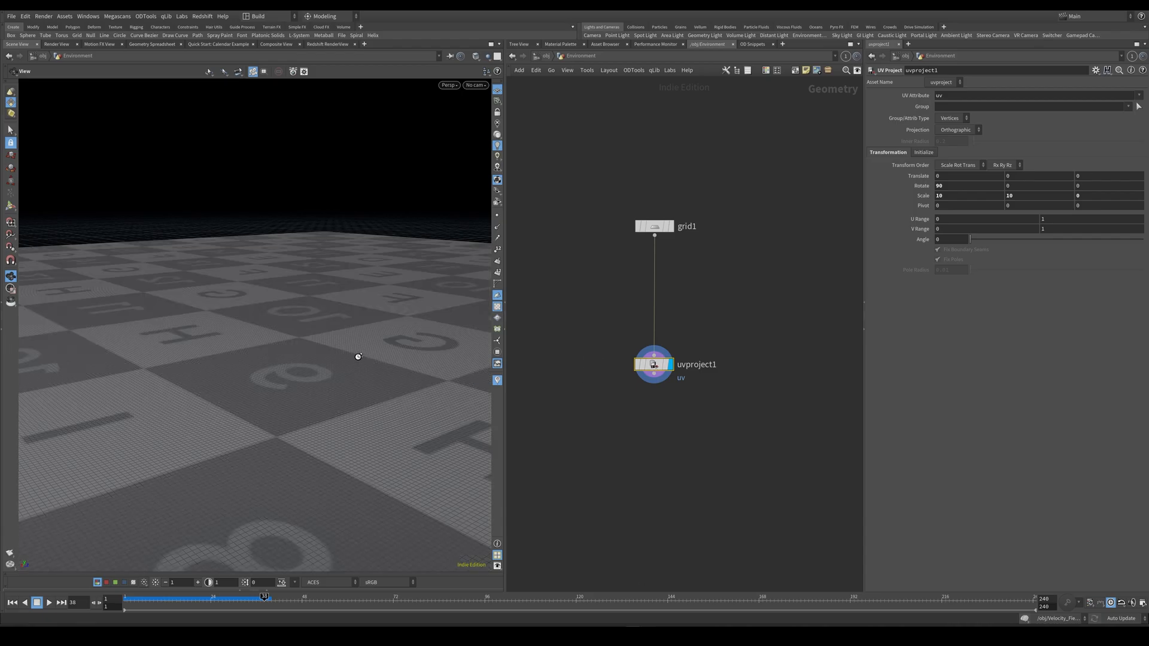
Check the projected UVs on the grid and set the UV Project X rotation to -90.
key("space+2")
key("space+2")
scroll(335, 331, "up", 5)
left_click(937, 186)
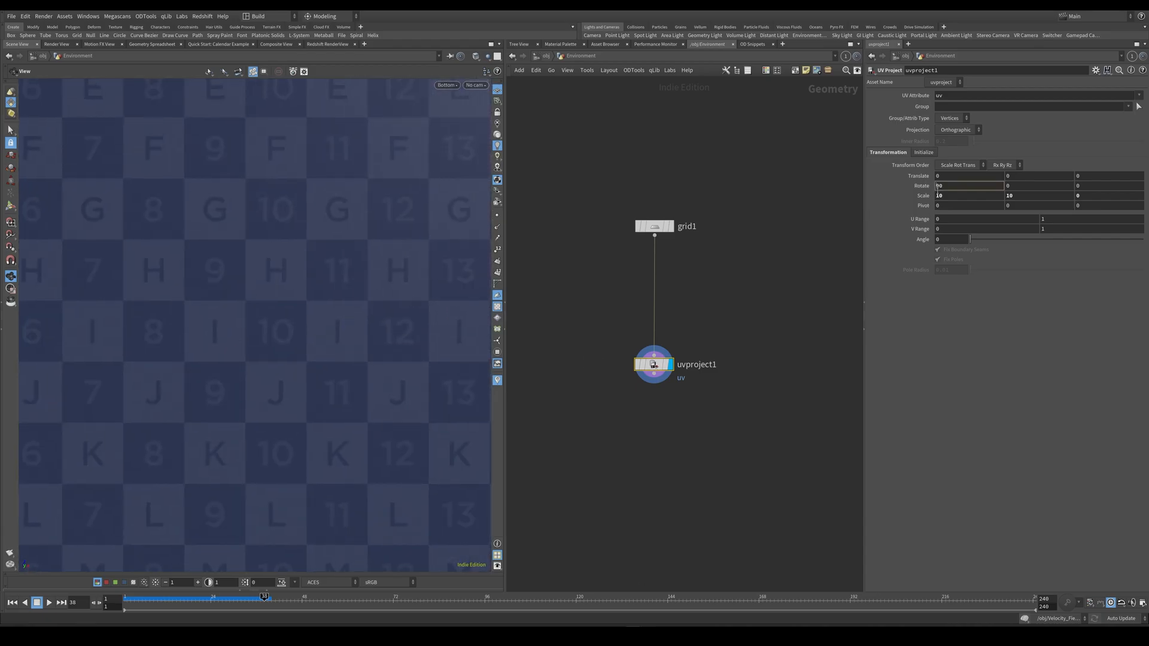
type("-")
key("Return")
key("space+2")
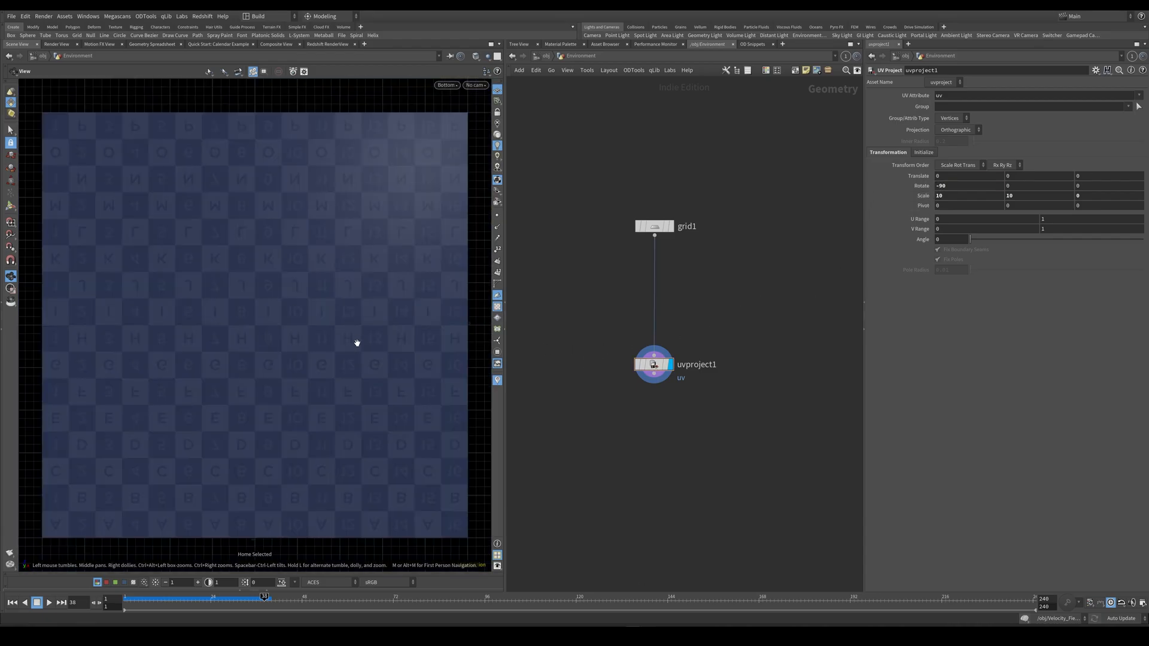
key("space+1")
left_click_drag(395, 362, 267, 441)
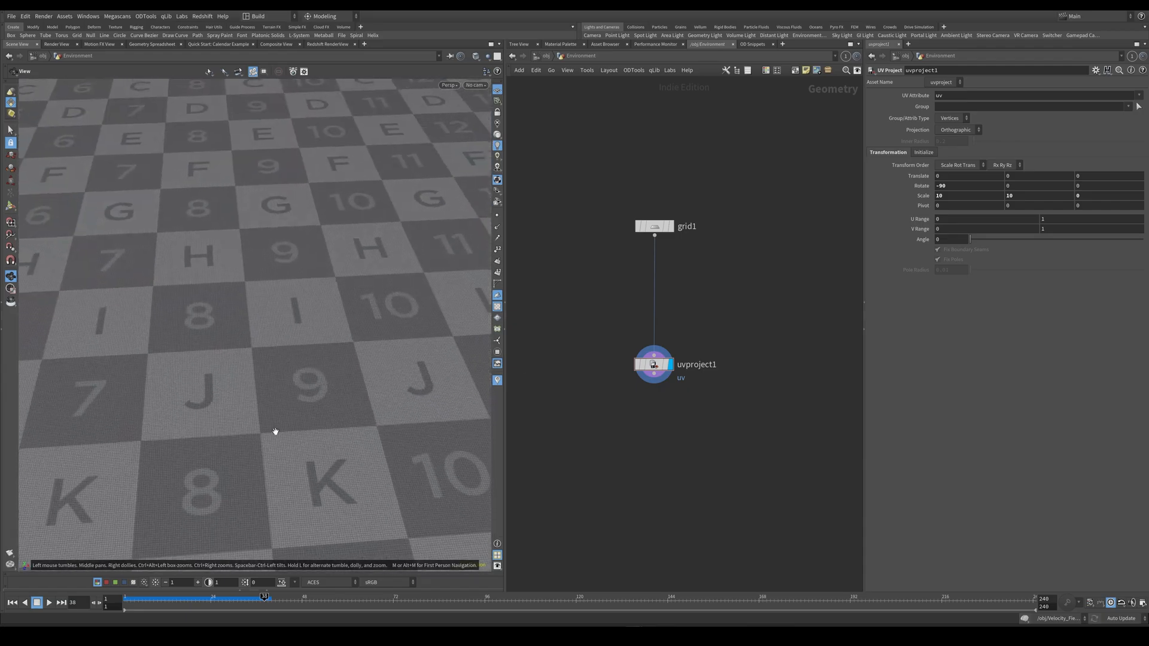
Paste the copied mountain1, mountain2 and OUT_environment nodes below uvproject1, align them in the chain and review both noise setups.
middle_click_drag(660, 469, 650, 349)
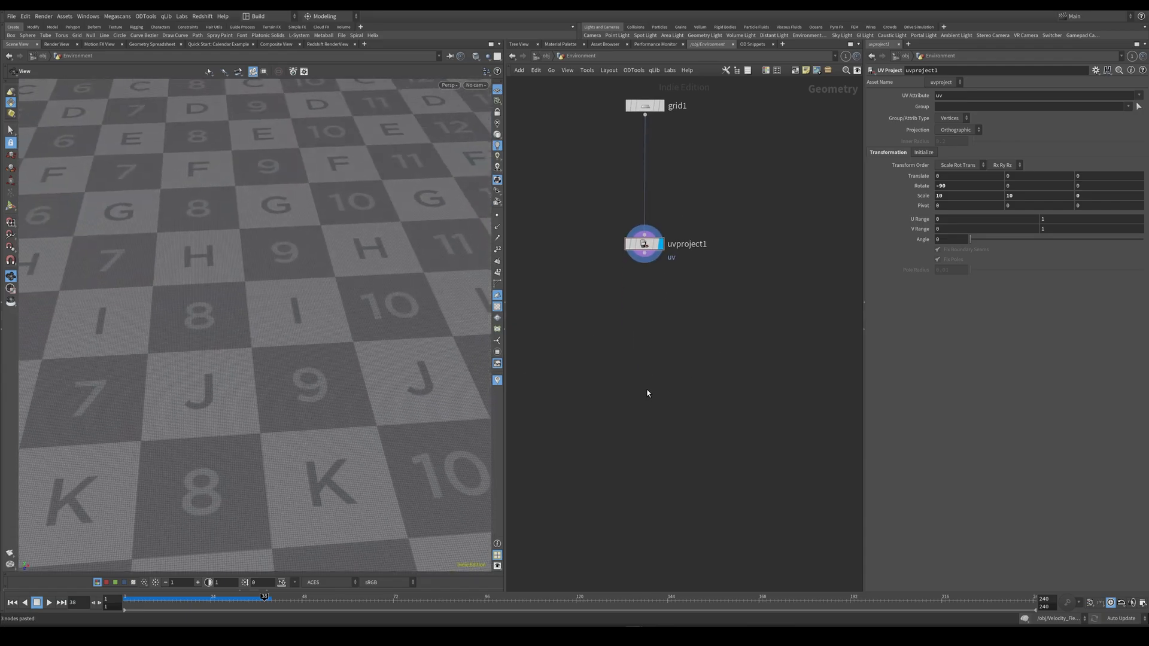
key("ctrl+v")
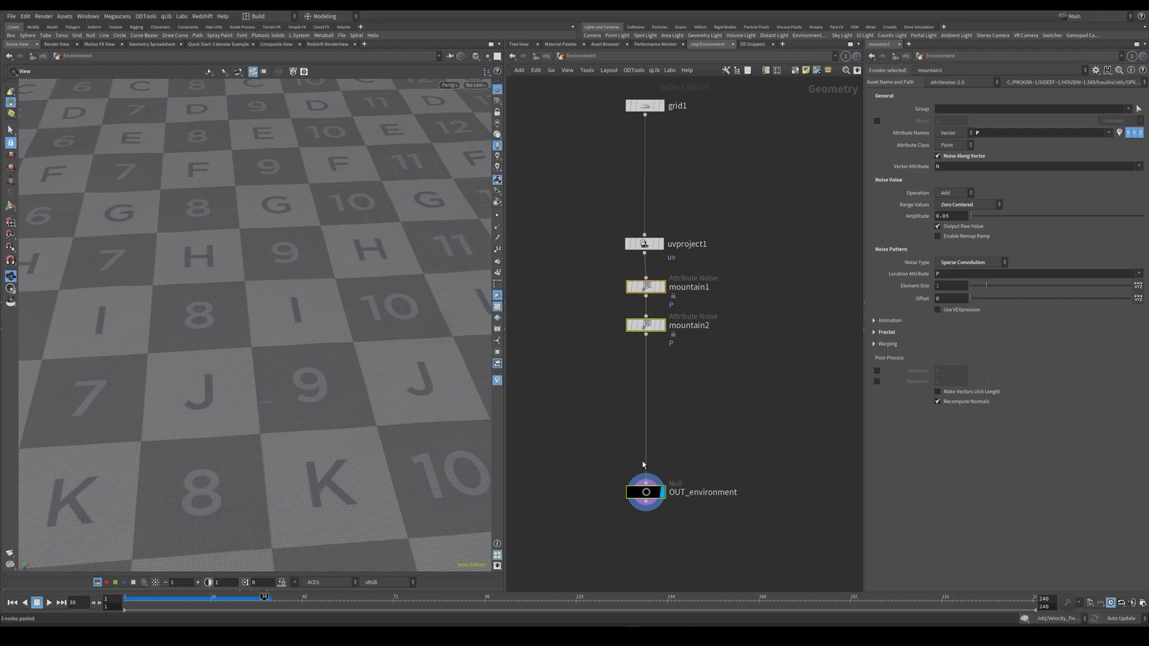
left_click_drag(646, 494, 645, 492)
left_click_drag(587, 284, 628, 299)
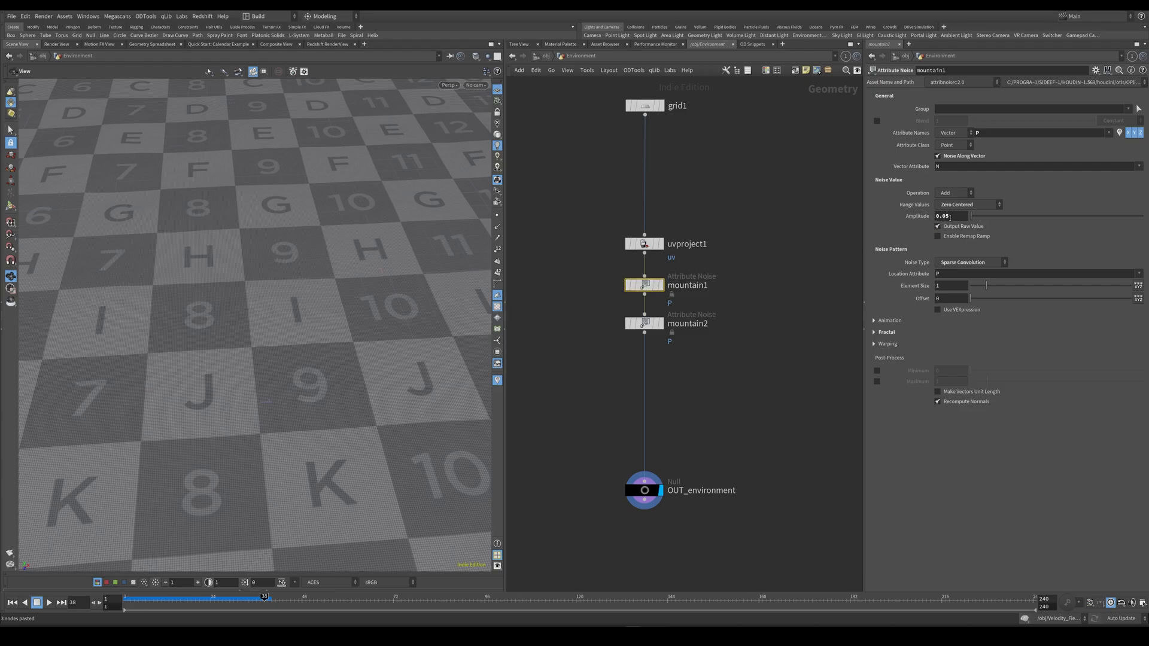
left_click(875, 332)
left_click_drag(695, 363, 611, 309)
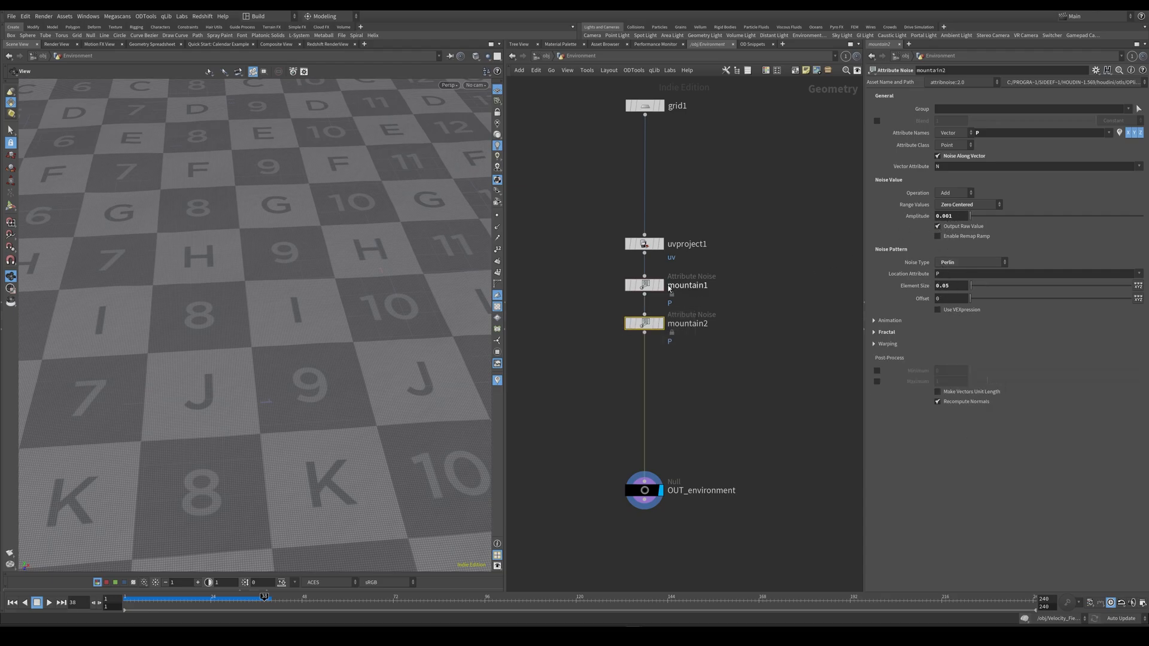
middle_click_drag(615, 450, 650, 379)
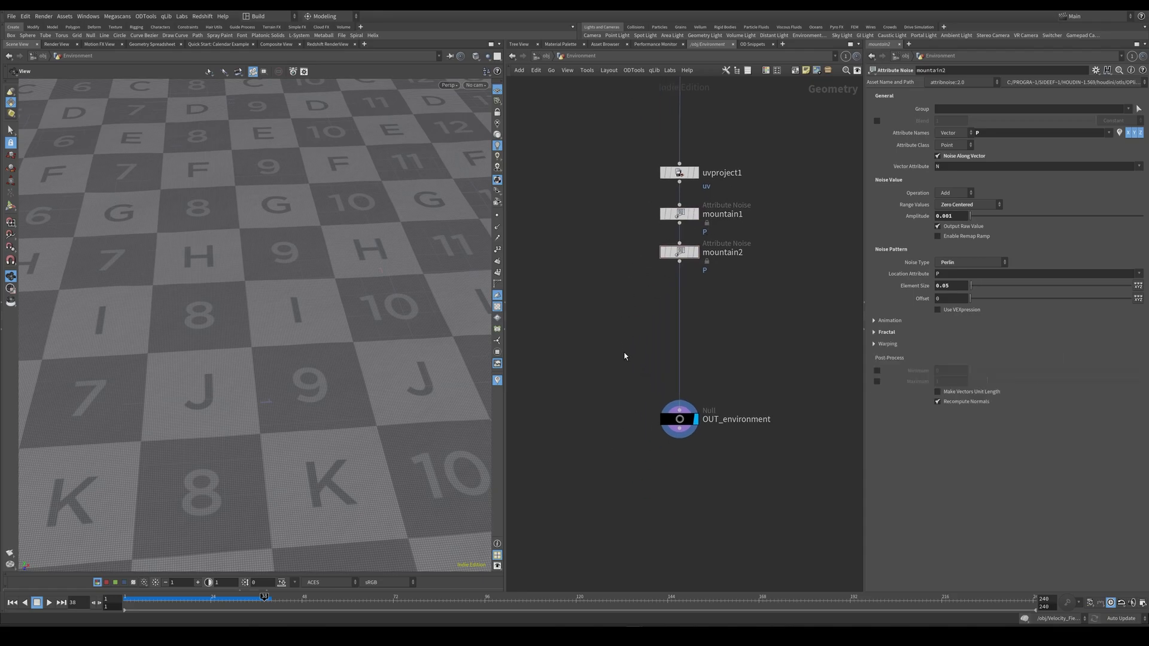
left_click_drag(625, 355, 699, 486)
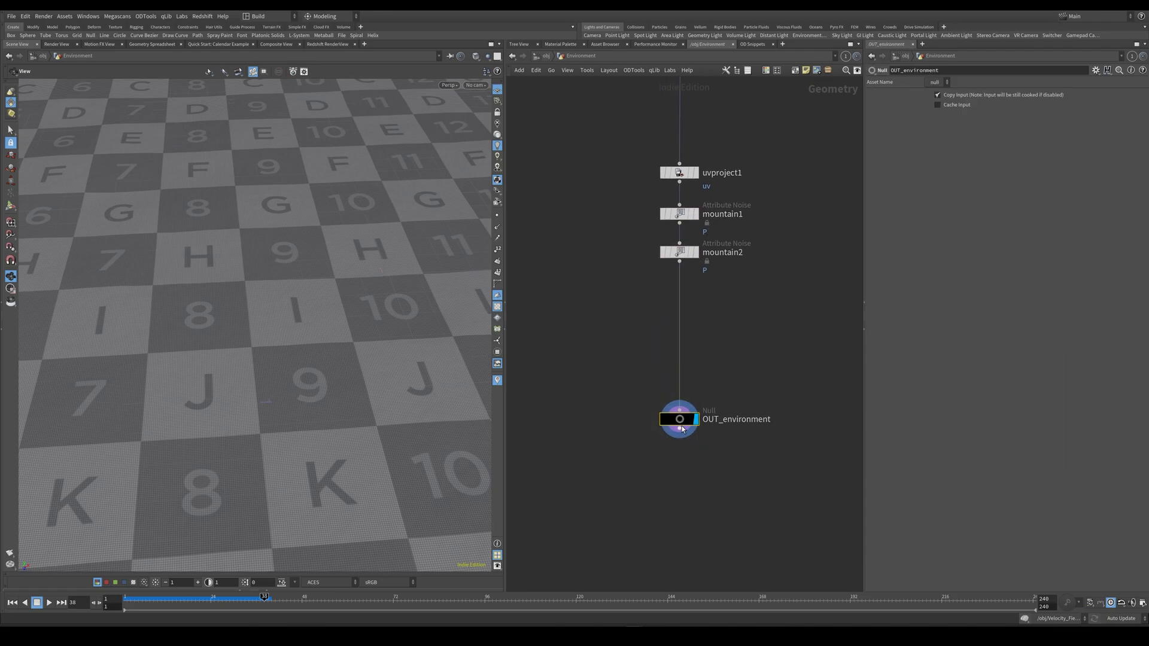
At object level, create a camera facing the bust and set its focal length to 100.
left_click(545, 56)
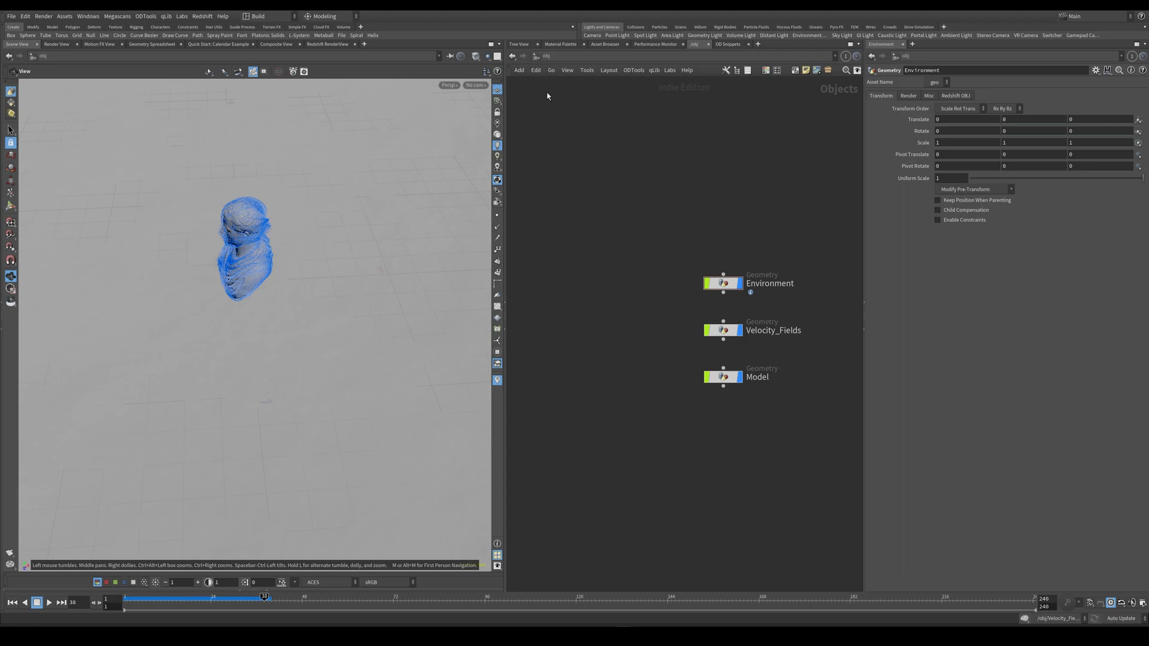
left_click_drag(274, 360, 418, 249)
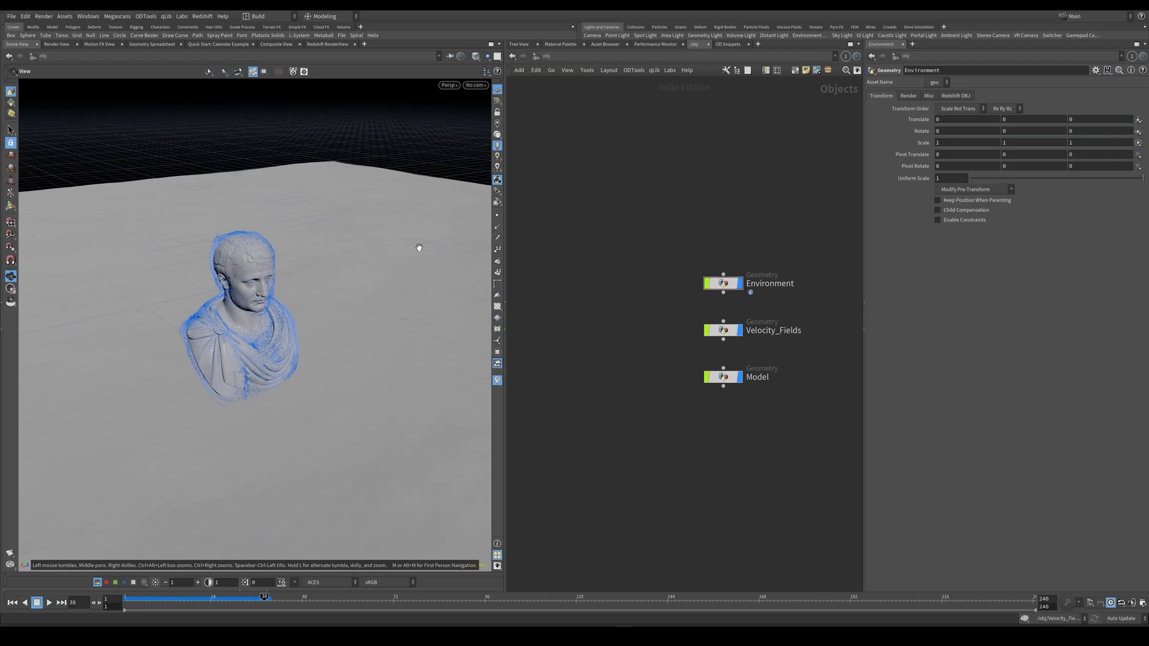
left_click(594, 39)
left_click_drag(723, 377, 658, 426)
left_click(944, 164)
type("100")
key("Return")
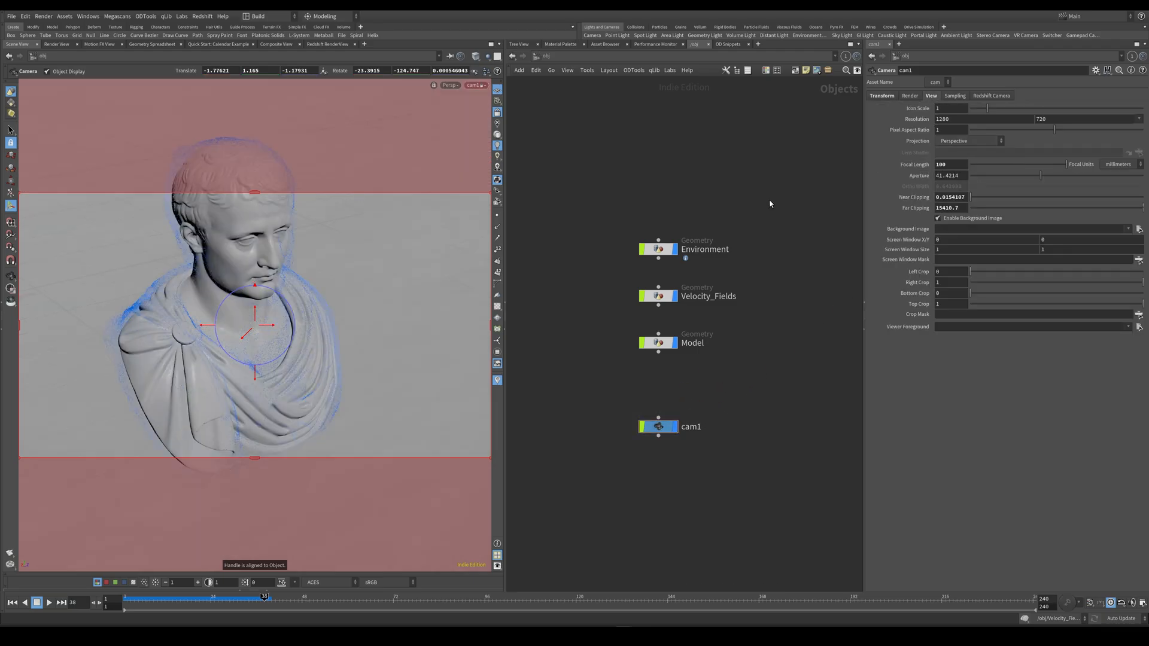
Pull cam1 back to frame the whole bust on the ground and return the timeline to frame 1.
right_click_drag(347, 261, 302, 309, "alt")
left_click_drag(301, 309, 316, 344, "alt")
key("ctrl+Up")
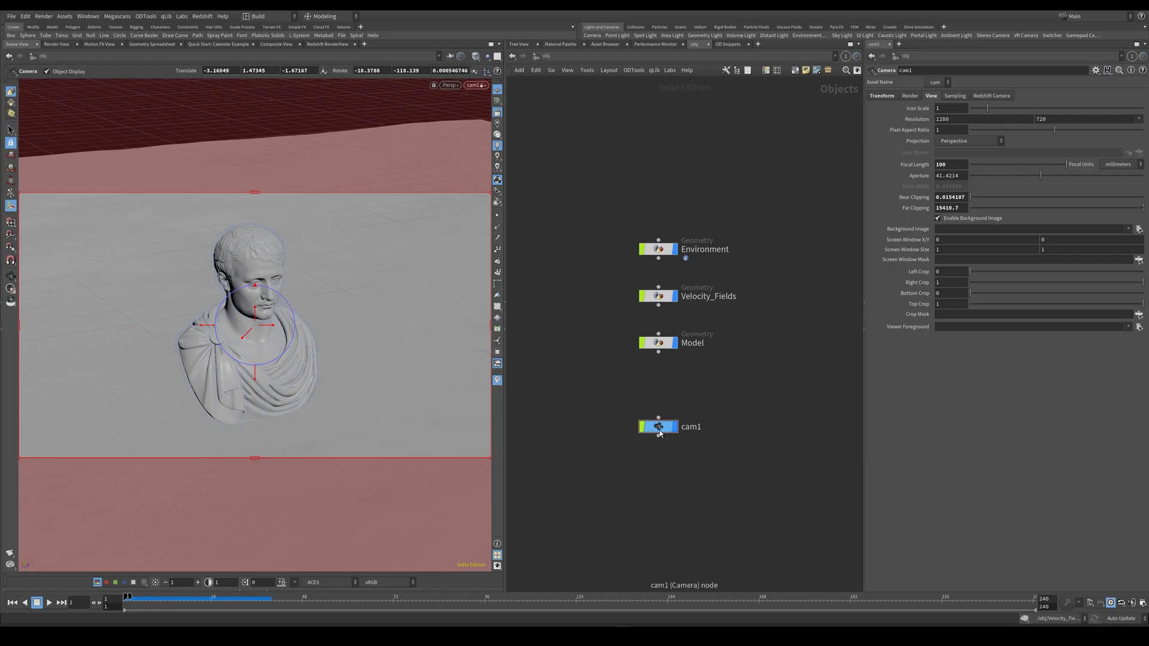
Move cam1 away from the geometry objects and add a Null above it as its parent.
left_click_drag(664, 431, 584, 446)
middle_click_drag(584, 446, 681, 434)
left_click_drag(681, 435, 623, 402)
type("null")
key("Return")
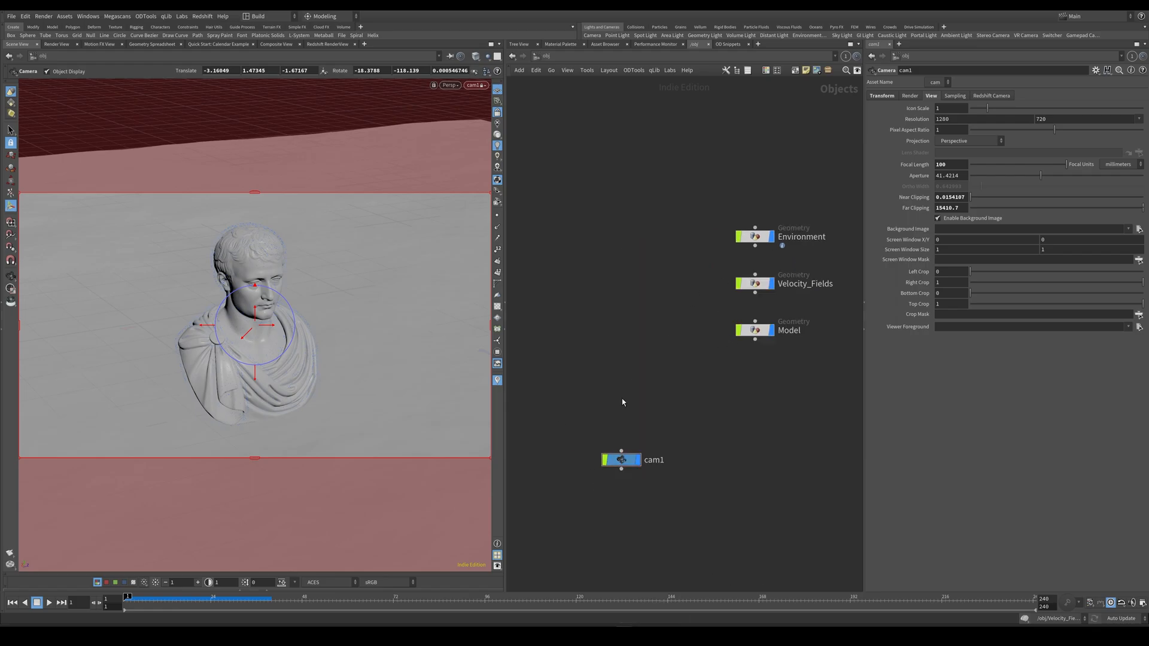
left_click(622, 399)
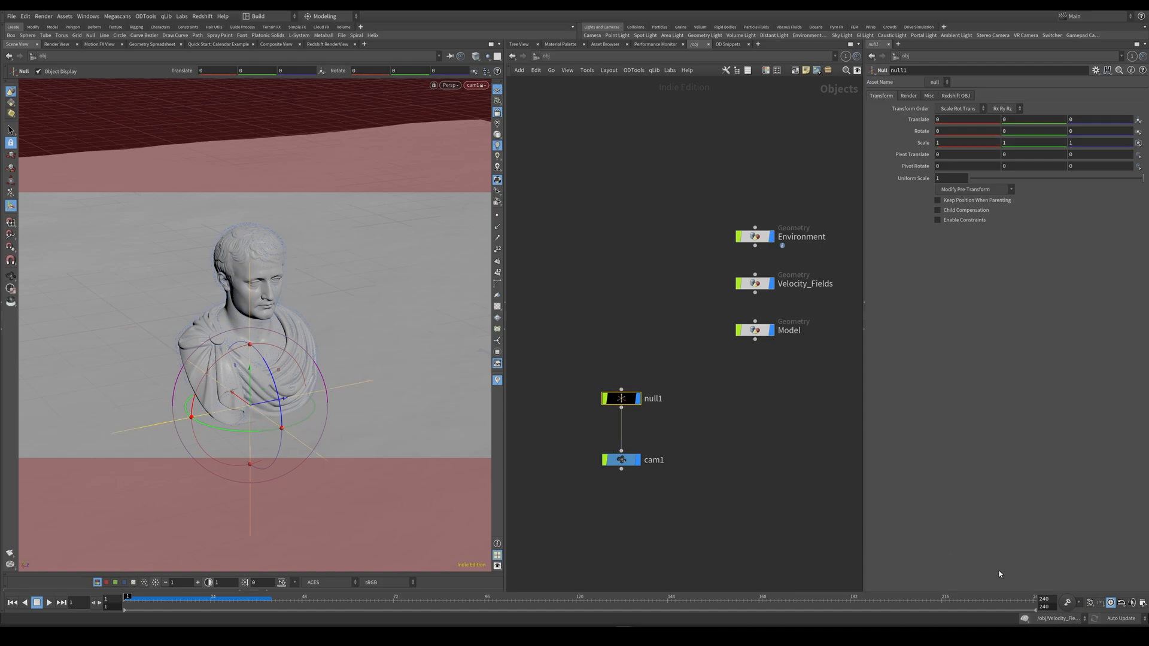
Set the timeline's end frame to 120.
double_click(1054, 606)
type("120")
key("Return")
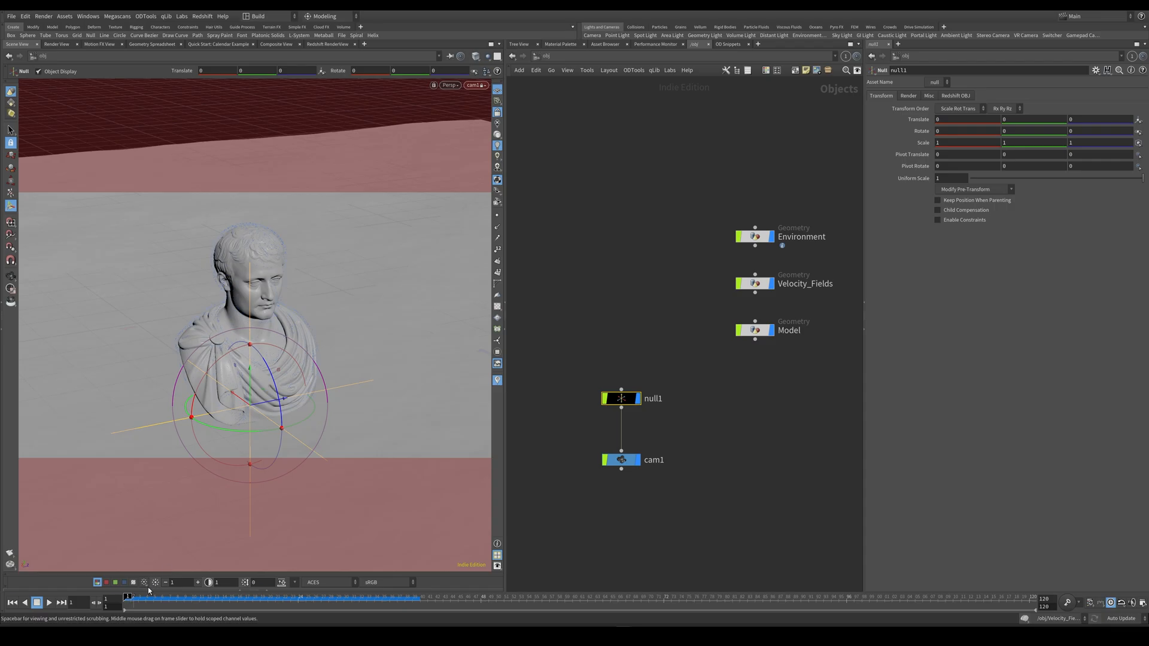
Keyframe null1's rotation at frame 1 and again at frame 120.
left_click(927, 133, "alt")
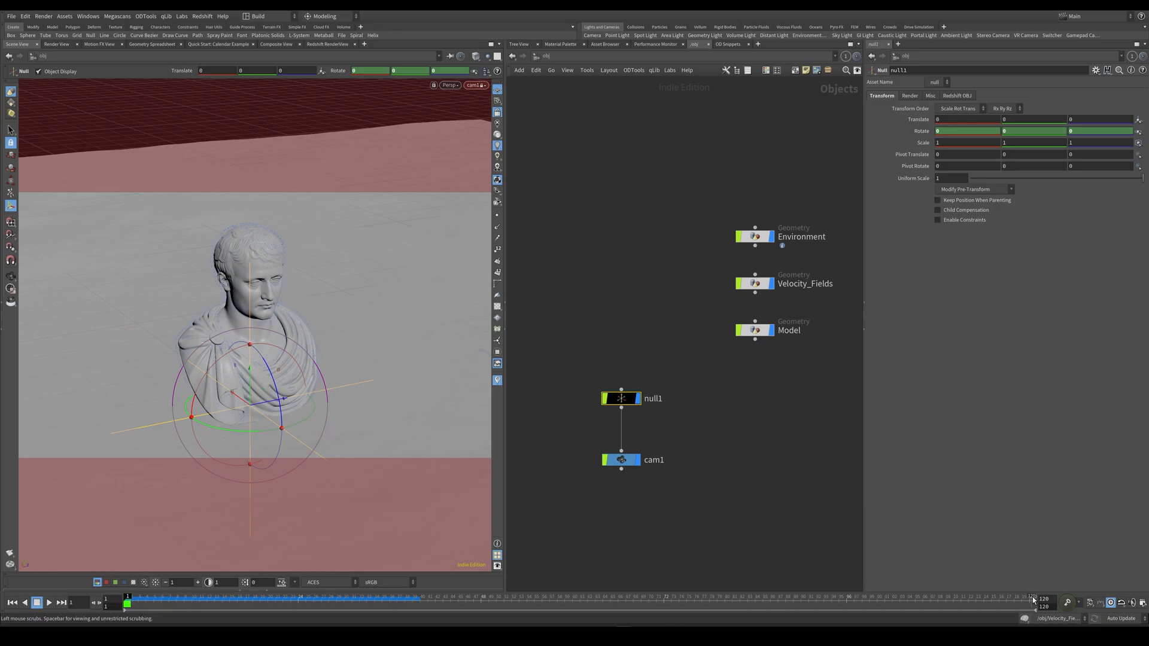
left_click(1026, 621)
left_click(1029, 598)
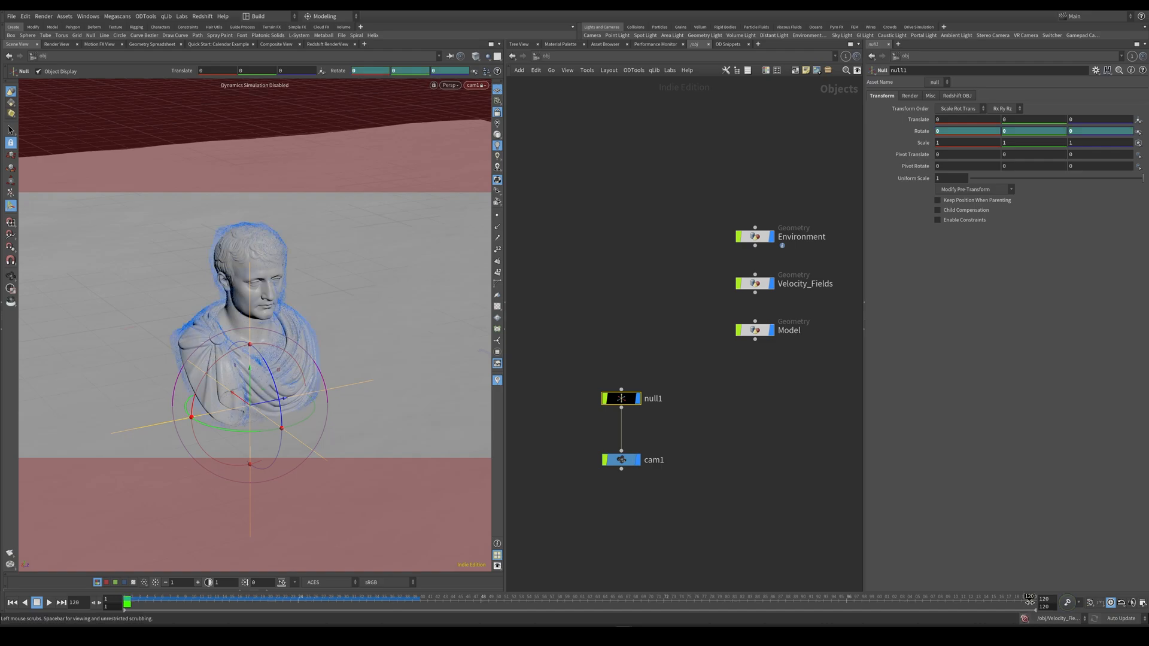
left_click(921, 131, "alt")
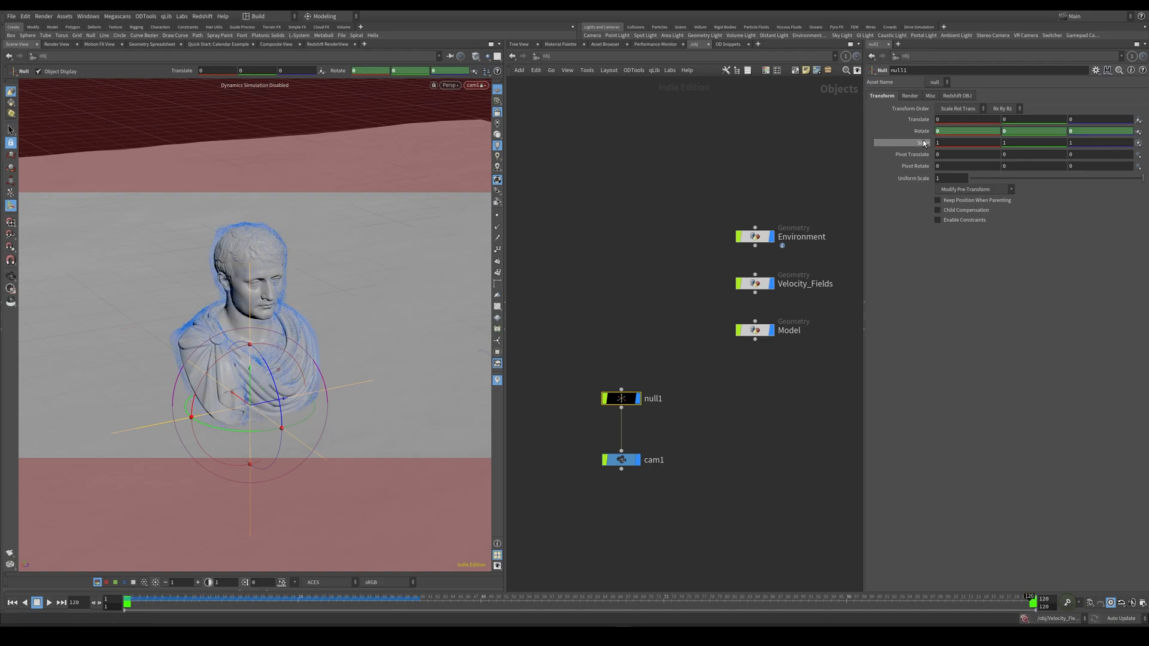
Set null1's Y rotation at frame 120 to -25 and play back the camera move.
middle_click_drag(1029, 131, 831, 154)
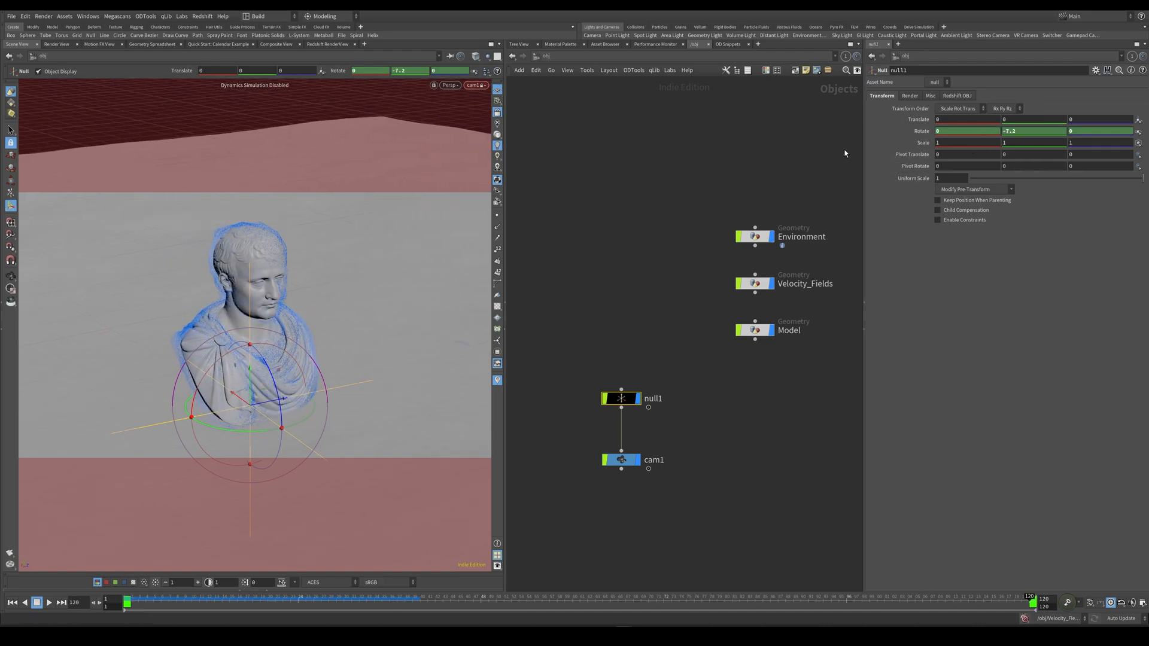
middle_click_drag(1005, 135, 1026, 167)
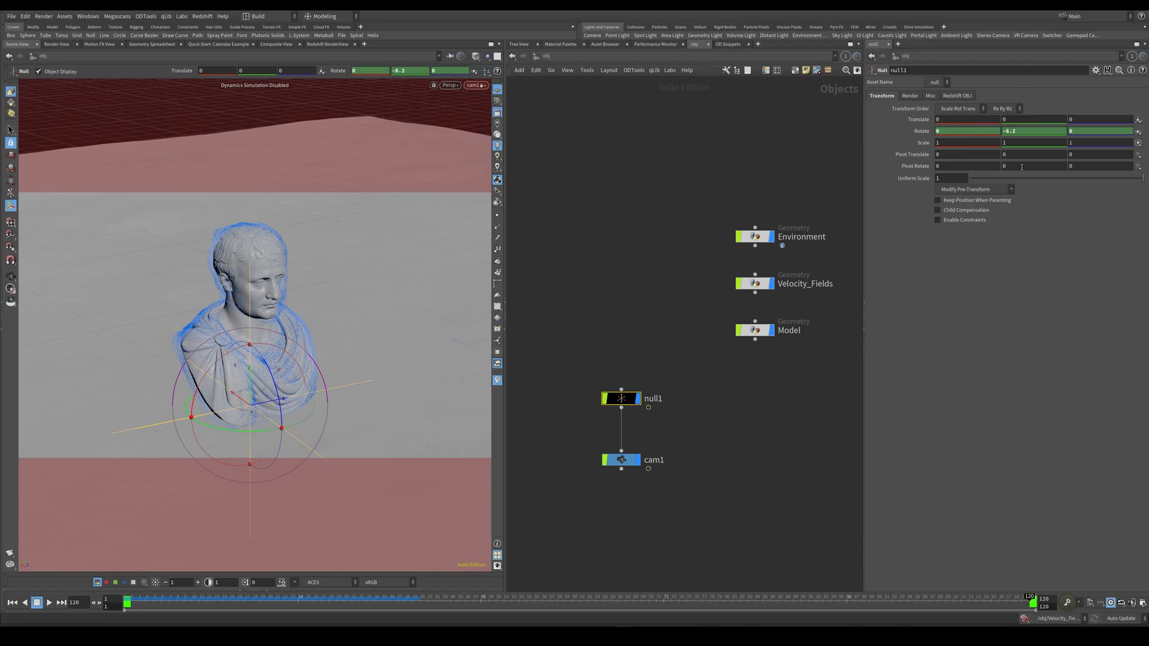
double_click(1008, 131)
type("-25")
key("Return")
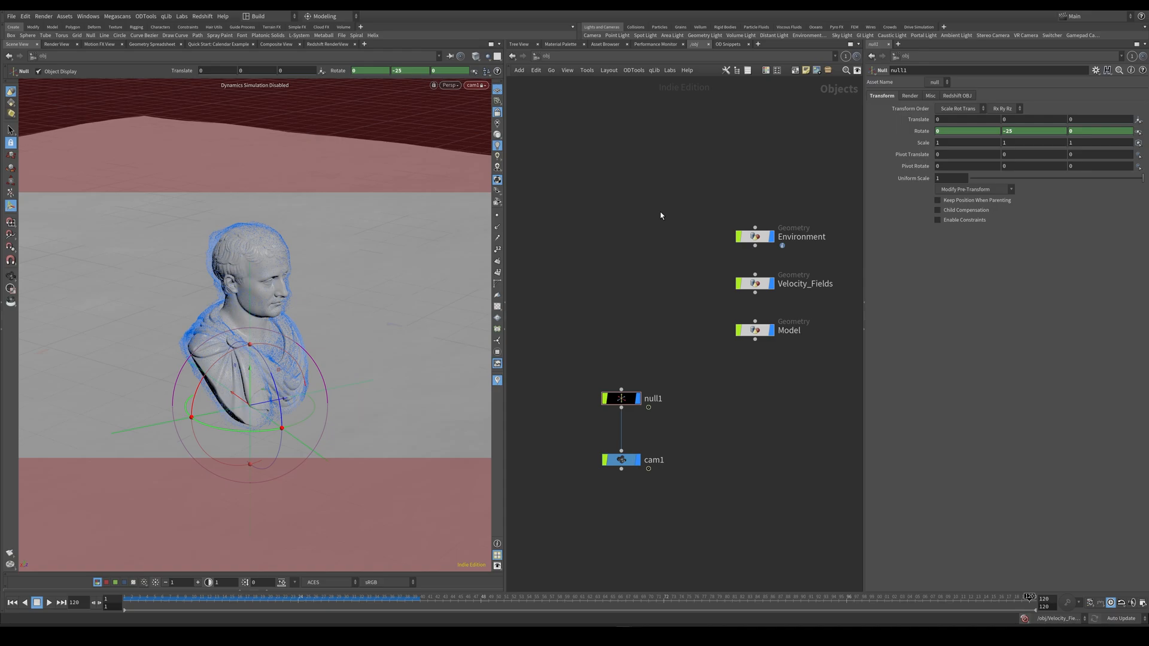
key("Up")
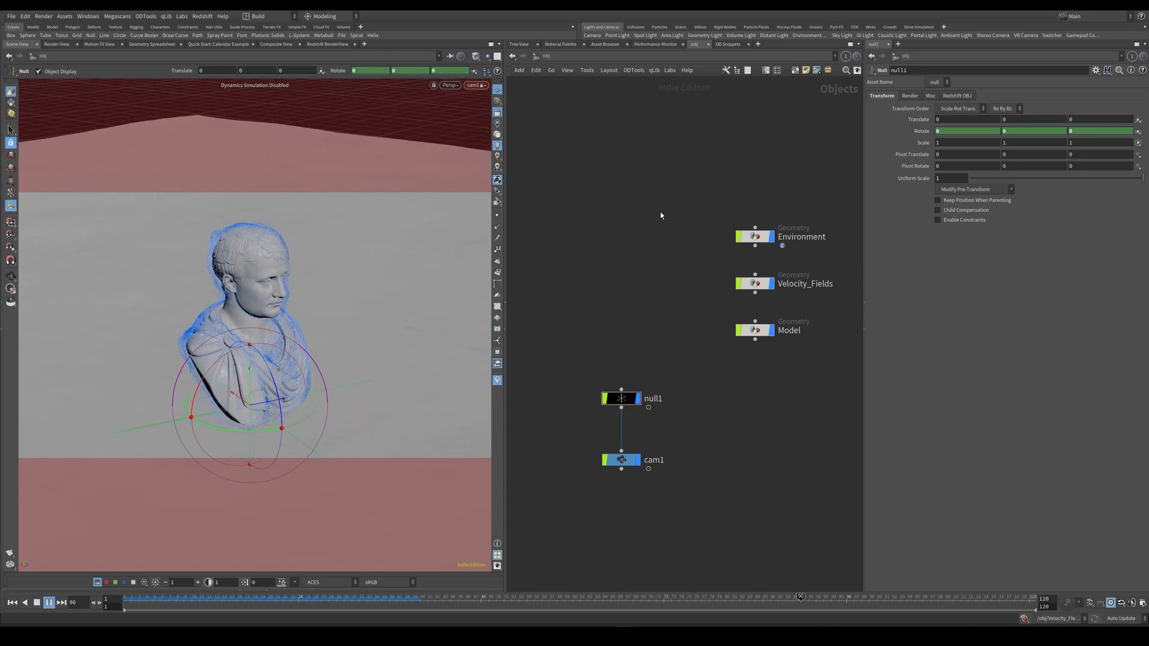
key("Up")
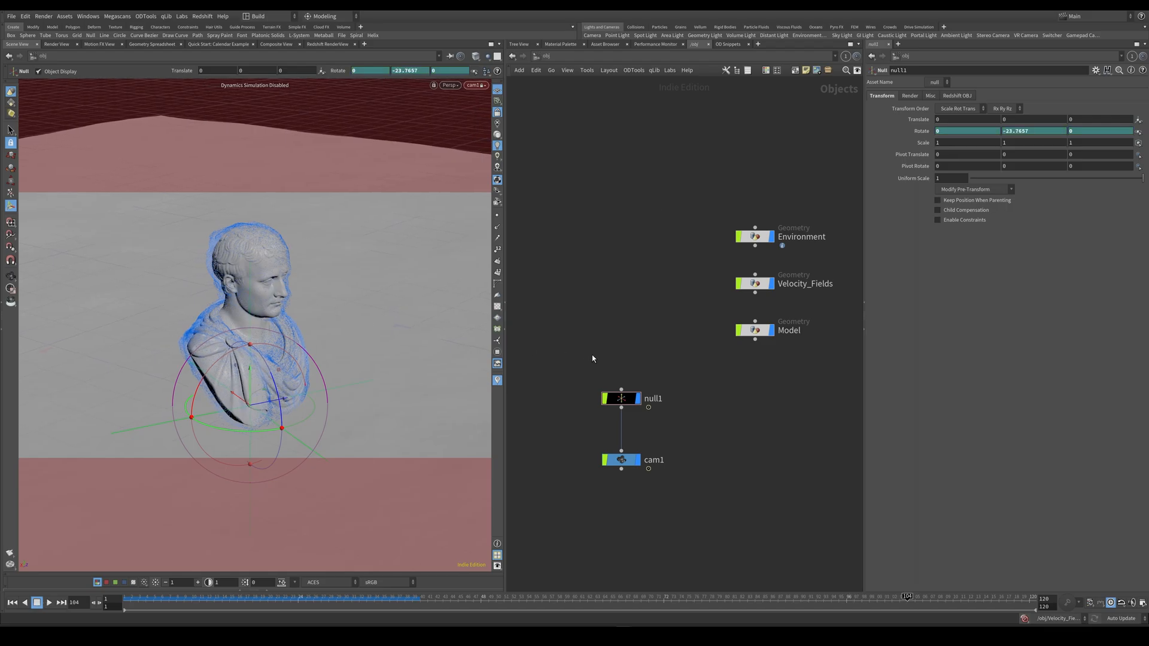
Change the interpolation of all null1 rotation curves to linear in the Animation Editor, then close the editor.
middle_click_drag(623, 355, 629, 346)
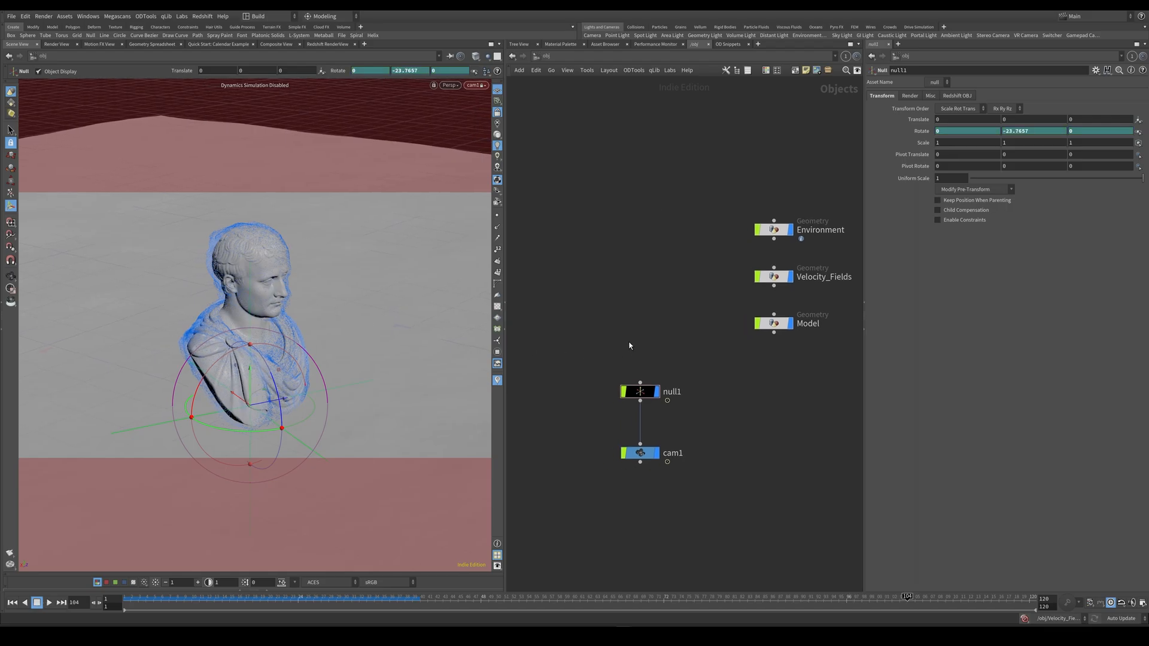
left_click(922, 132, "shift")
key("ctrl+a")
left_click(1142, 246)
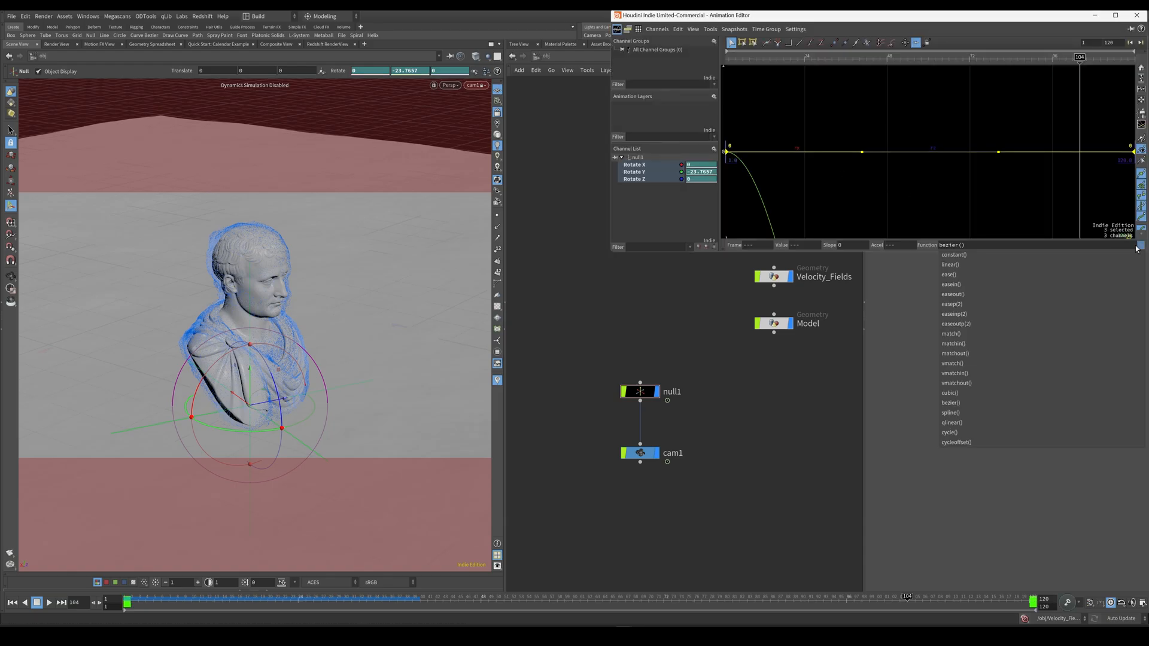
left_click(989, 261)
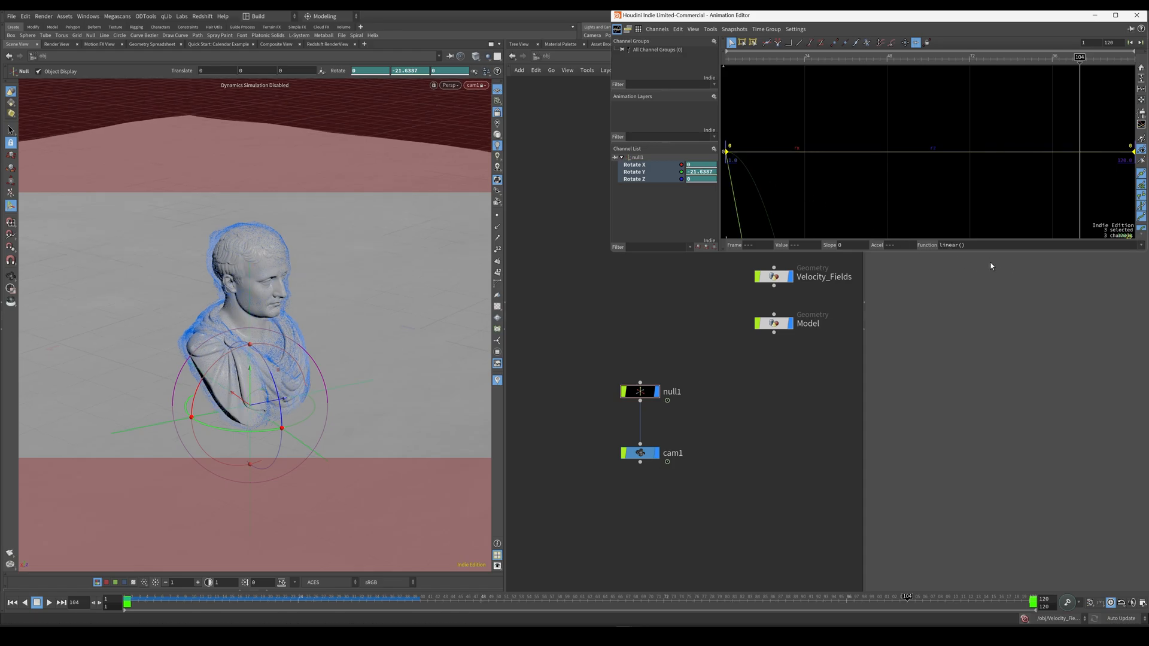
left_click(1137, 15)
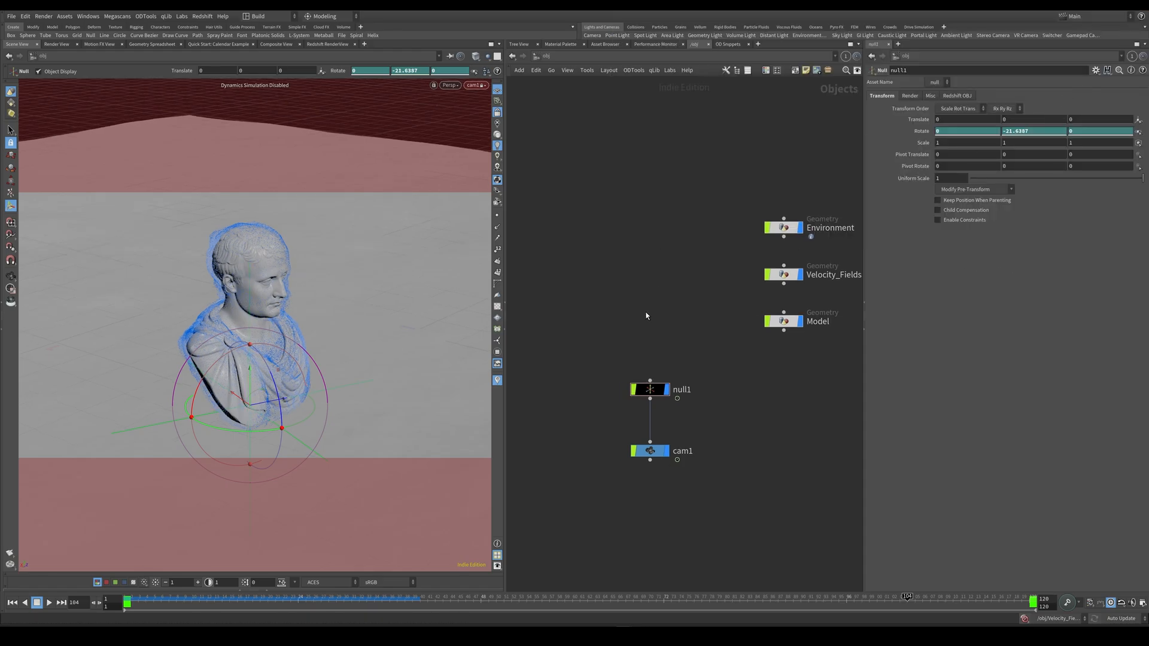
Add a second Null above null1 as its parent.
middle_click_drag(646, 317, 639, 323)
key("Tab")
type("null")
left_click(715, 262)
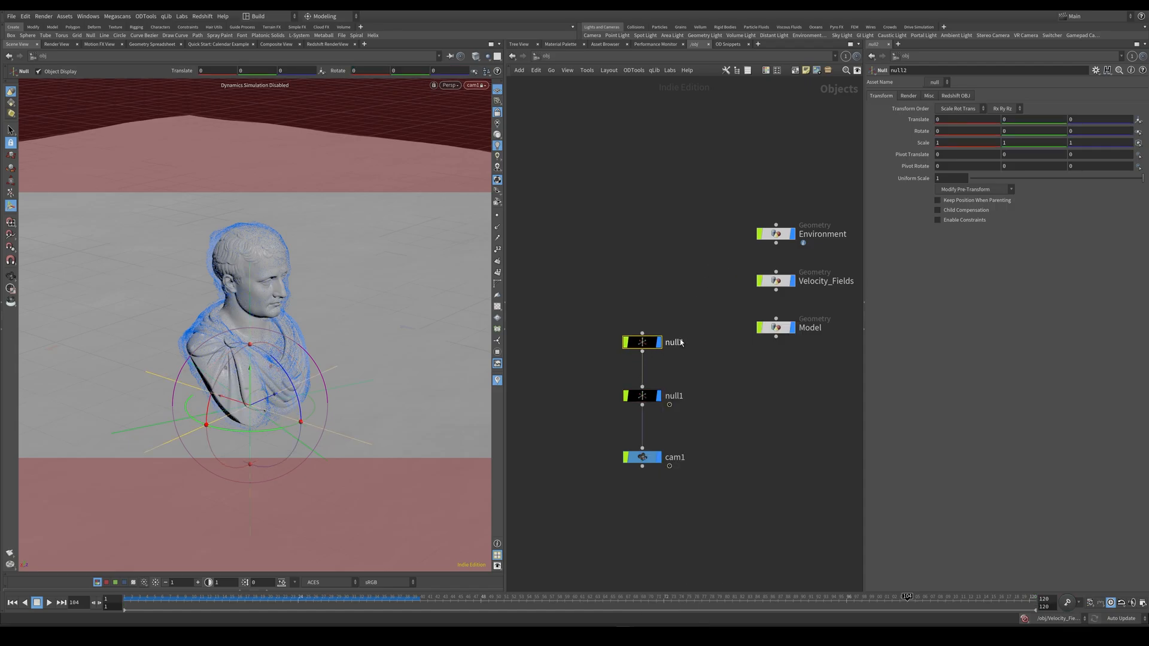
left_click(666, 327)
Apply a Motion FX Noise to null2's Translate channels and play back the camera shake.
right_click(918, 123)
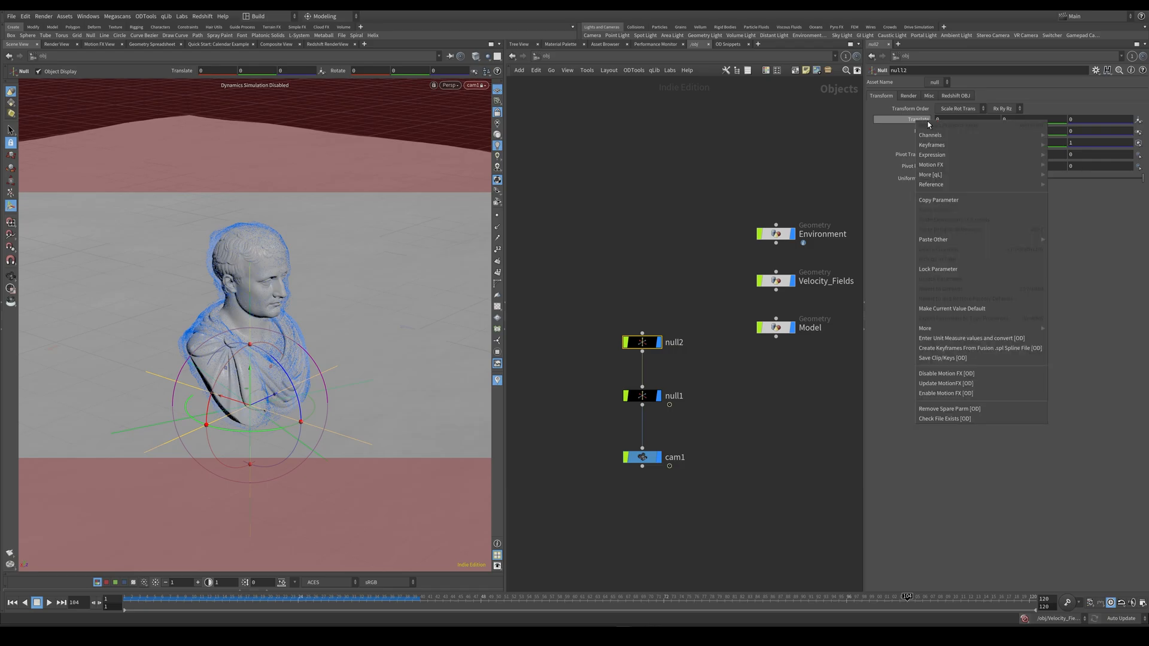
mouse_move(926, 166)
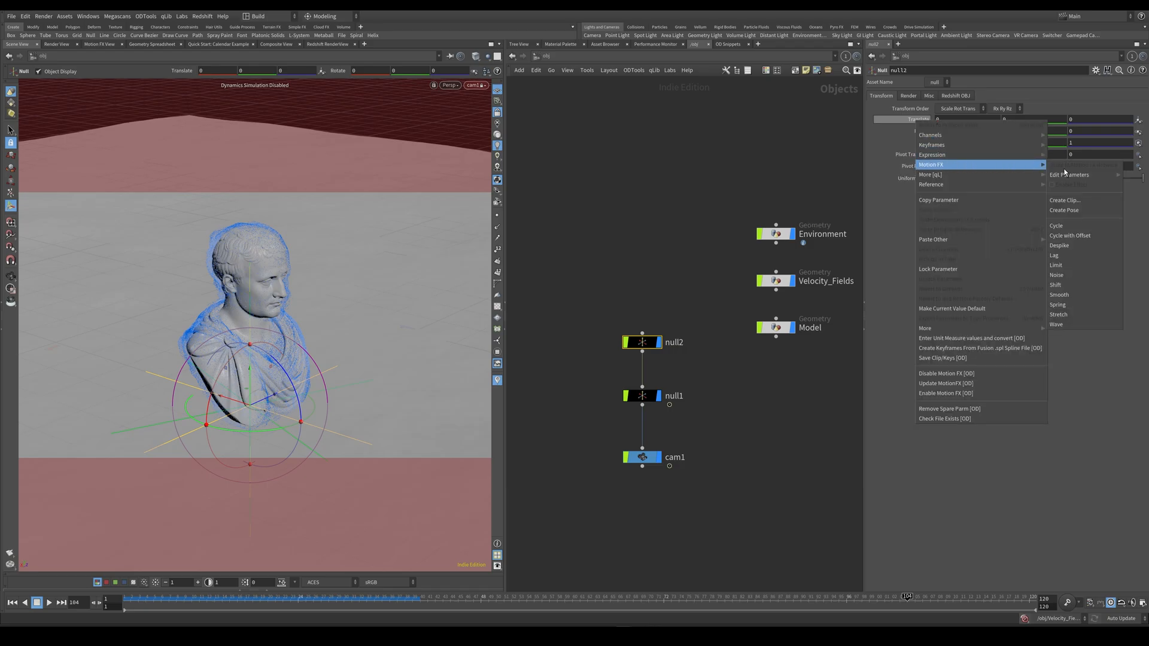
left_click(1062, 277)
left_click_drag(985, 127, 844, 121)
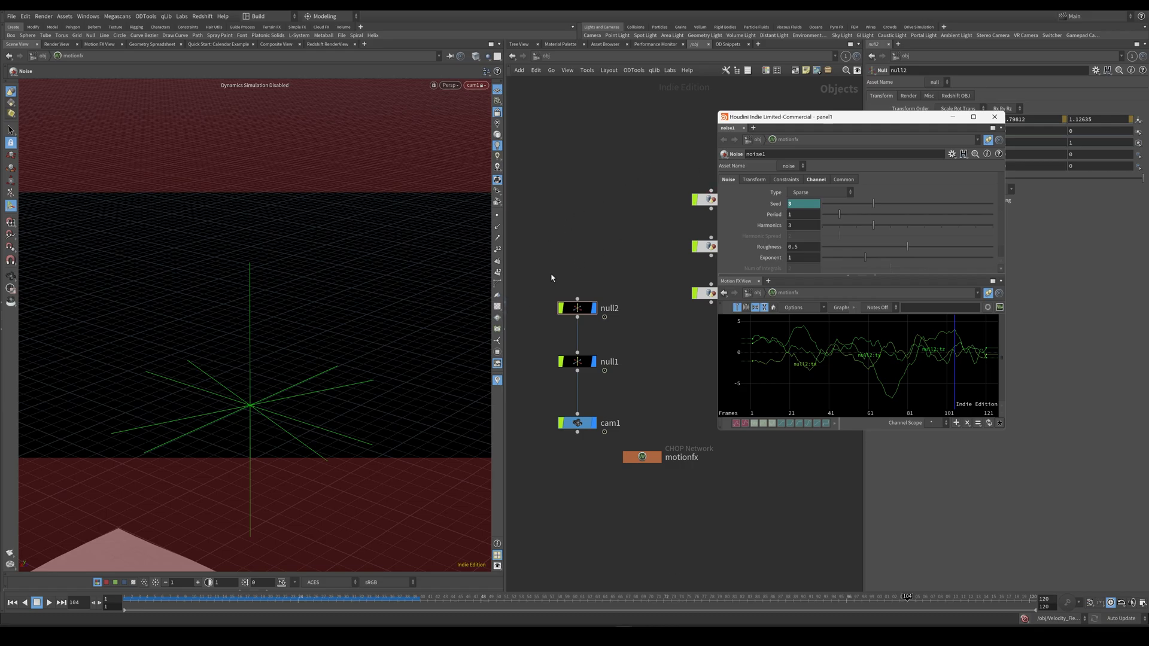
left_click_drag(145, 603, 121, 604)
left_click(50, 605)
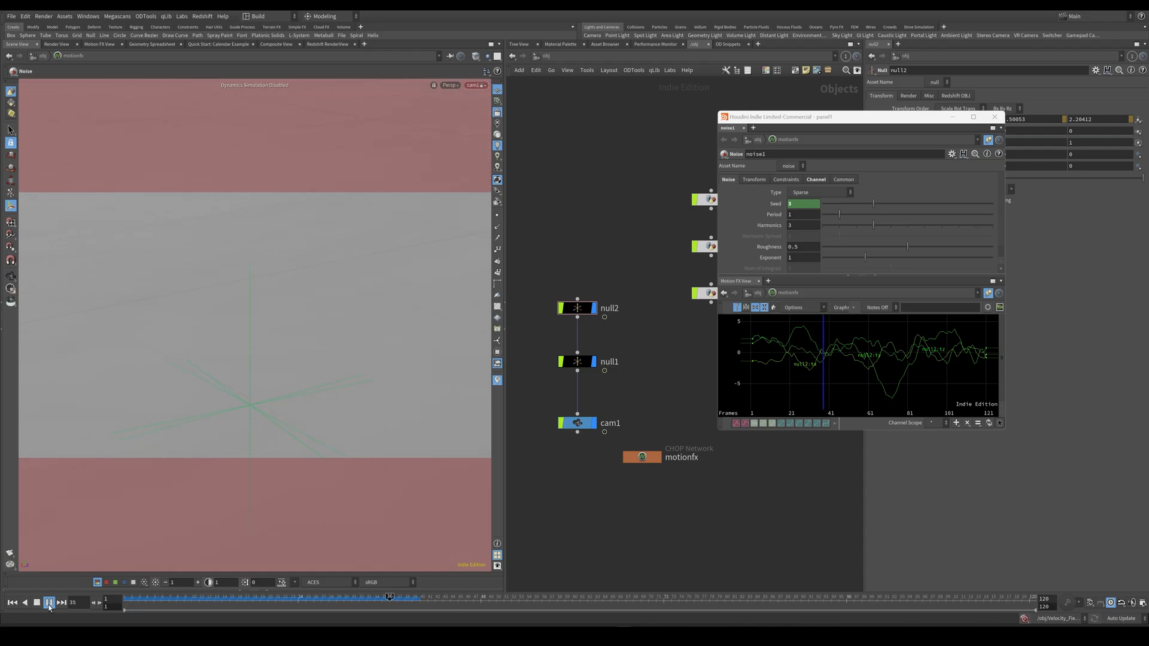
left_click(49, 606)
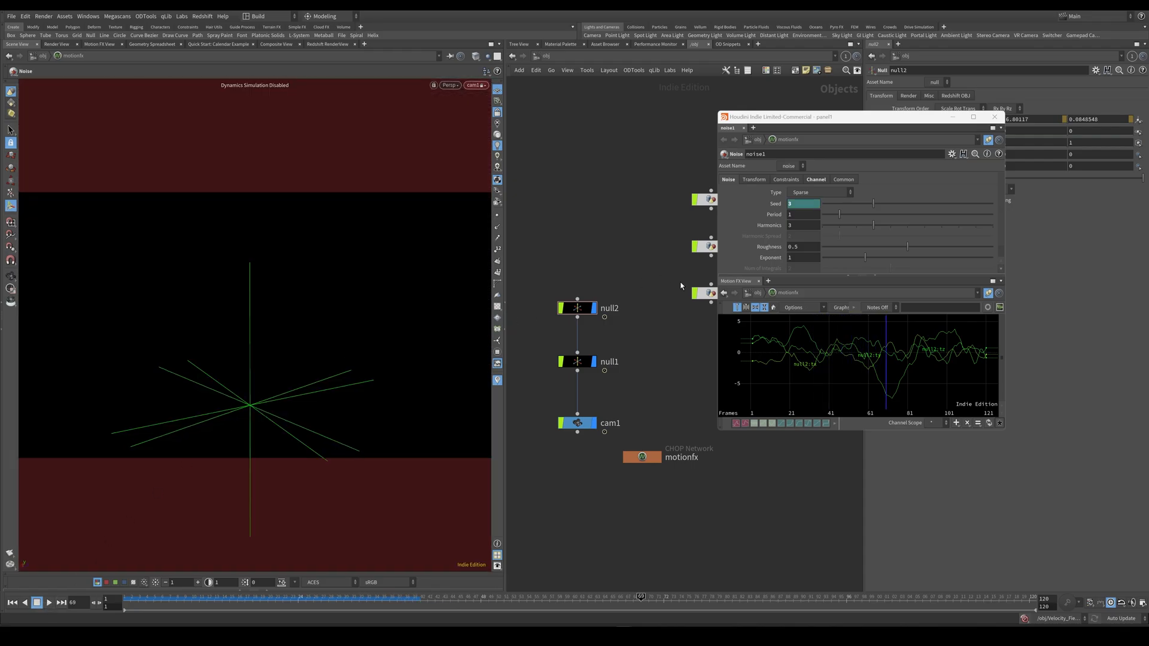
Lower the noise's amplitude to .025.
scroll(820, 239, "down", 1)
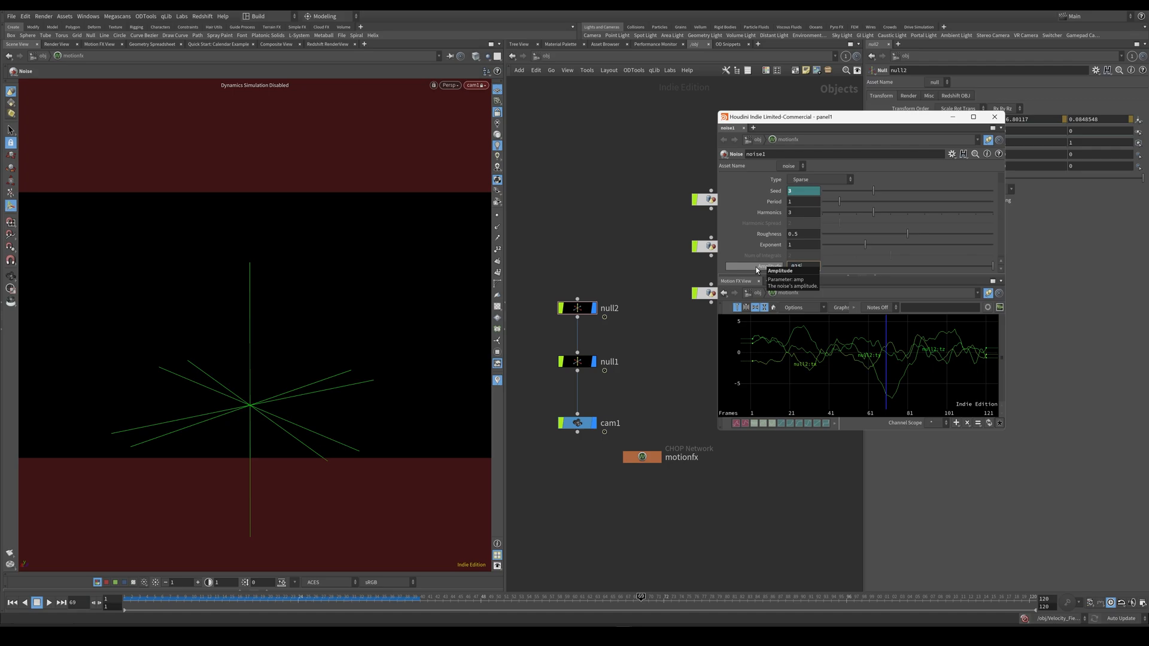
type("5")
key("Return")
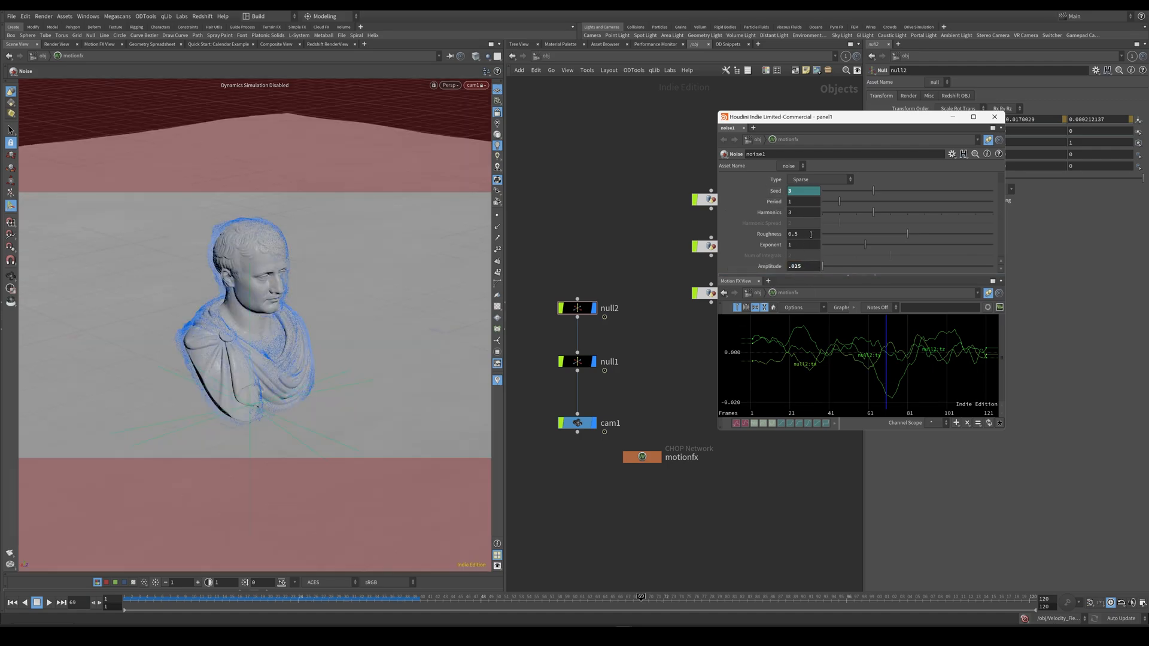
Set the noise's roughness to 0.067 and play back the softened camera shake.
left_click(800, 235)
type("4")
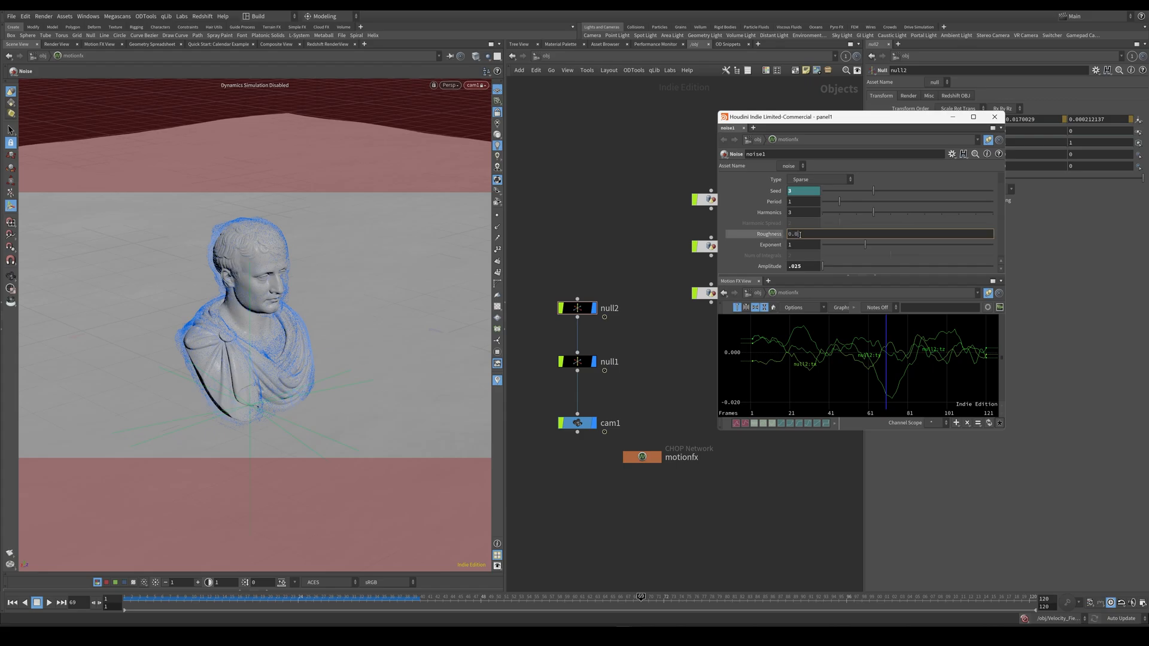
type("67")
key("Return")
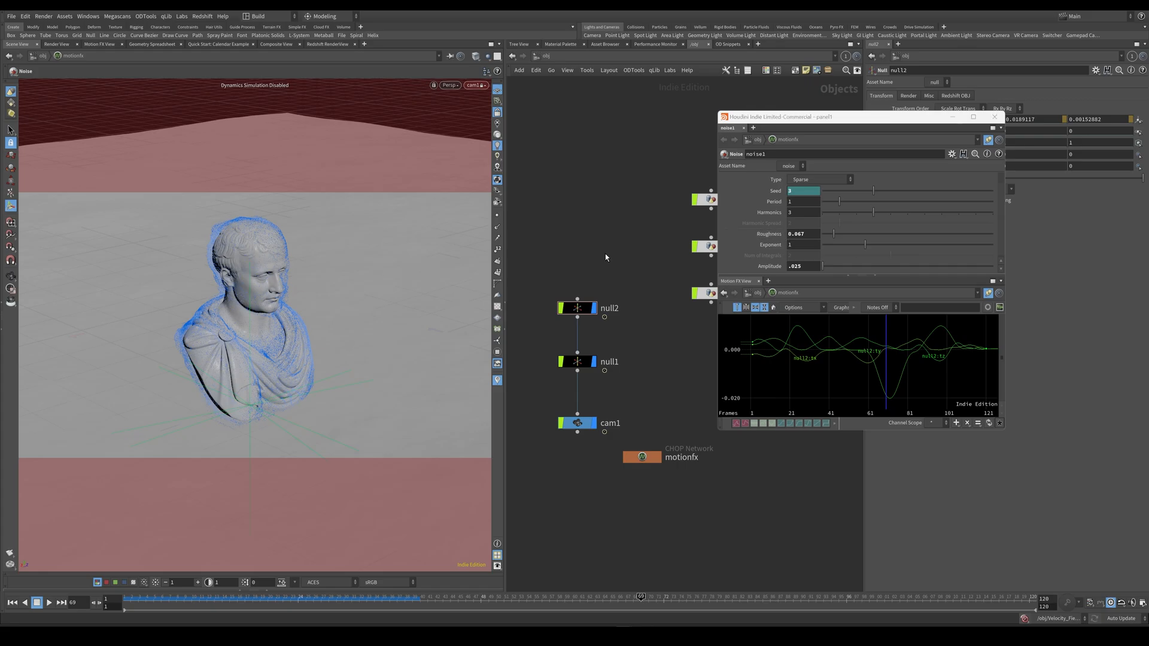
key("Up")
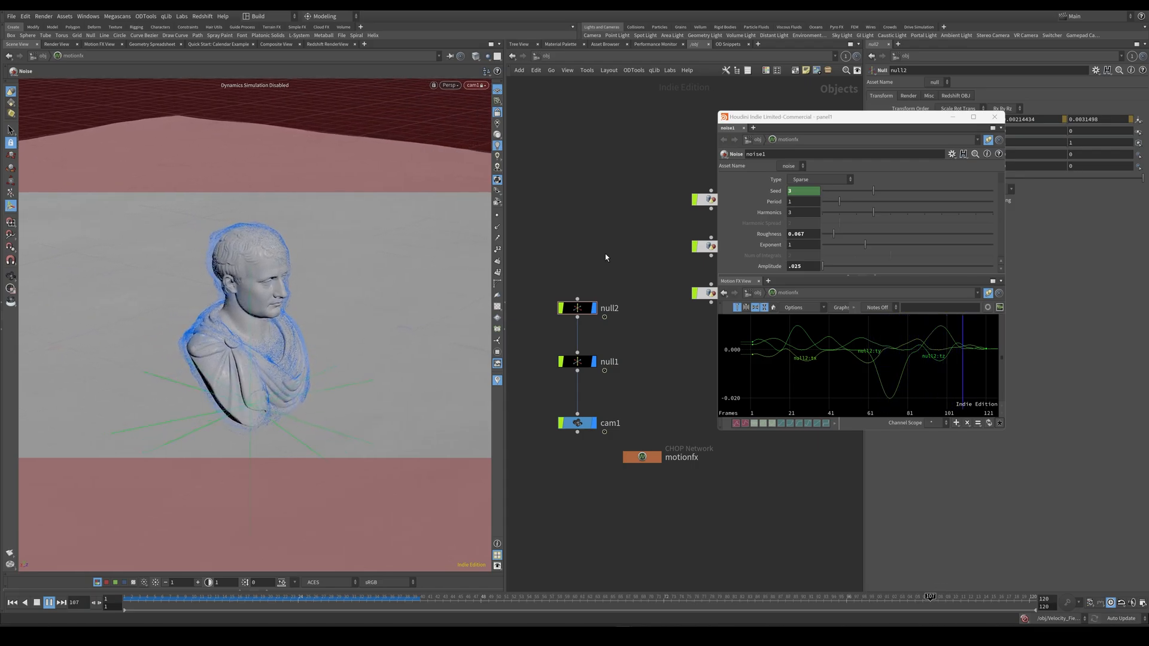
key("Up")
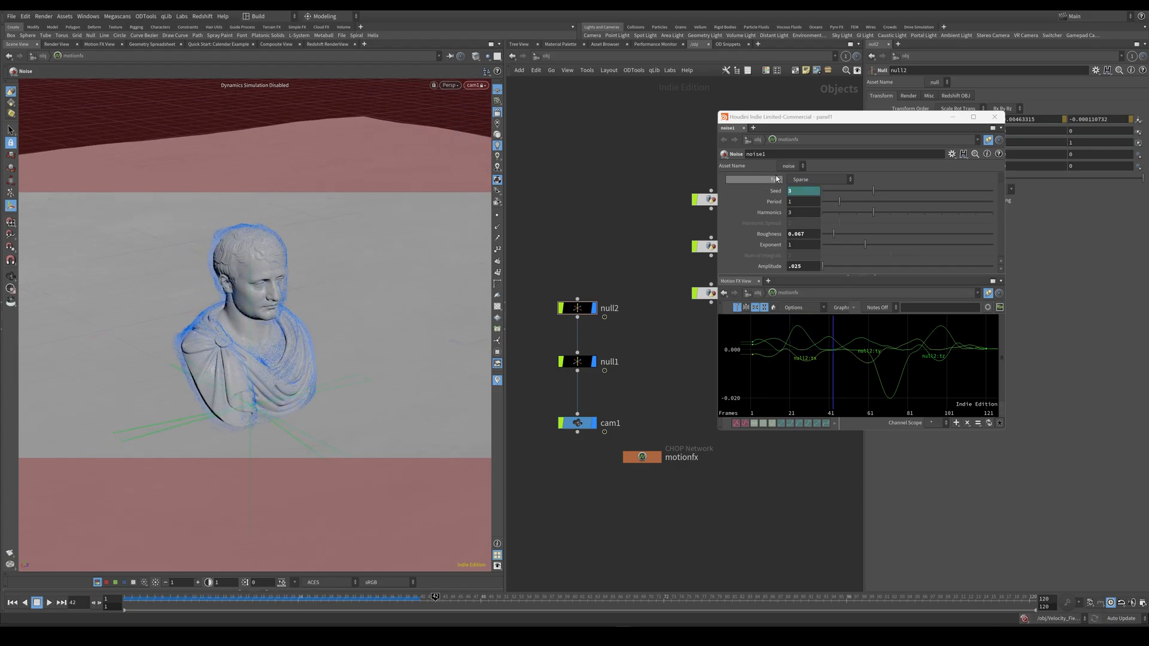
Close the noise settings and place the motionfx network beside cam1.
left_click(996, 119)
left_click_drag(643, 457, 670, 423)
middle_click_drag(633, 471, 631, 460)
left_click(536, 296)
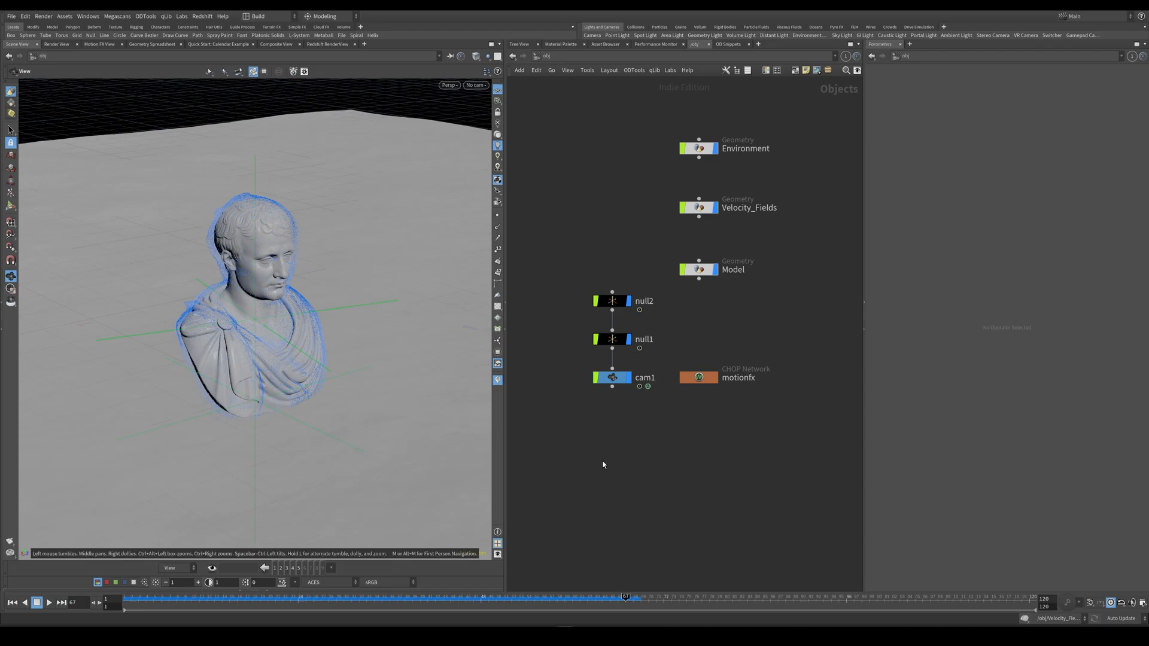
Add a LOP Network below motionfx and name it Renders.
key("Tab")
type("lop")
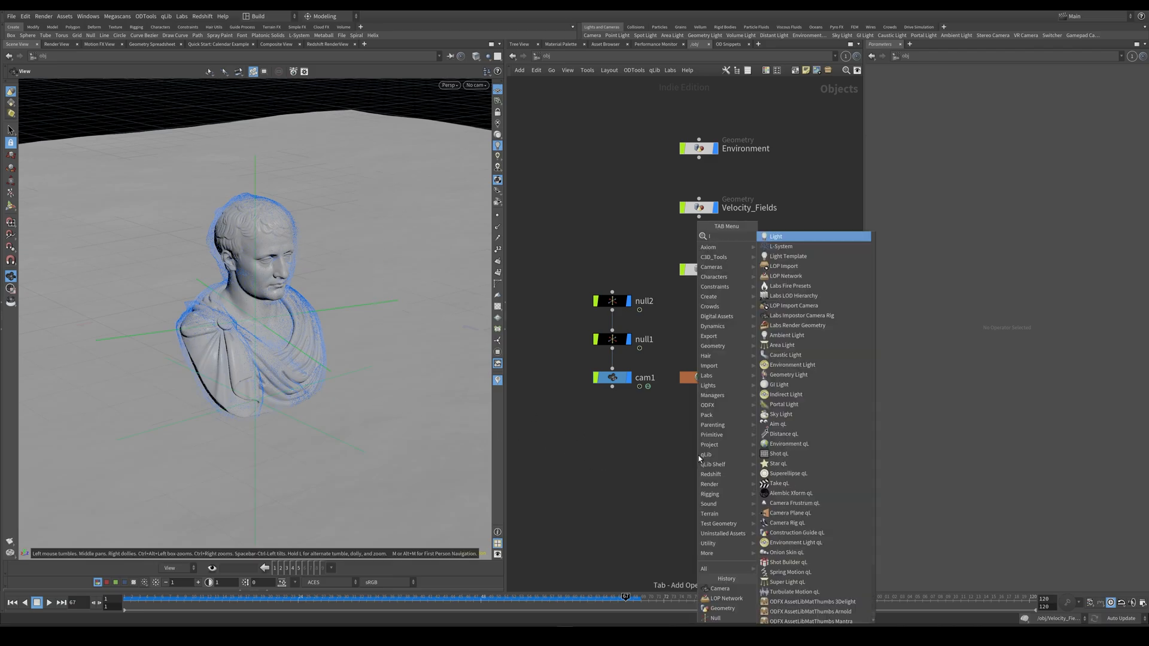
key("Down")
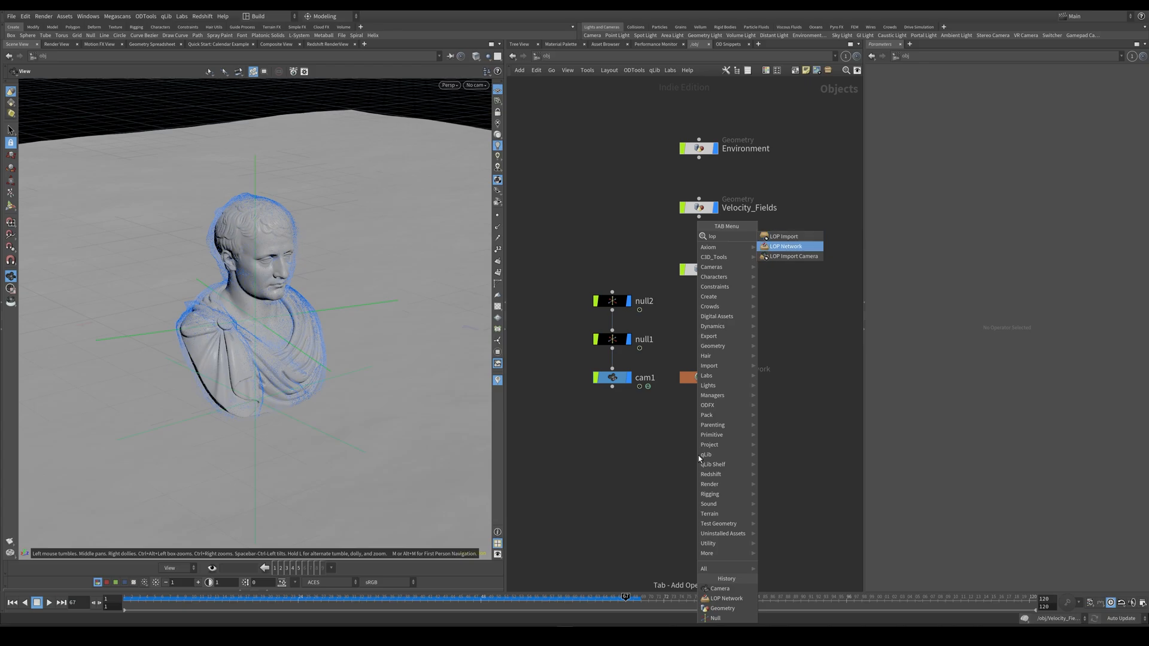
key("Return")
left_click(699, 455)
left_click(740, 457)
type("Renders")
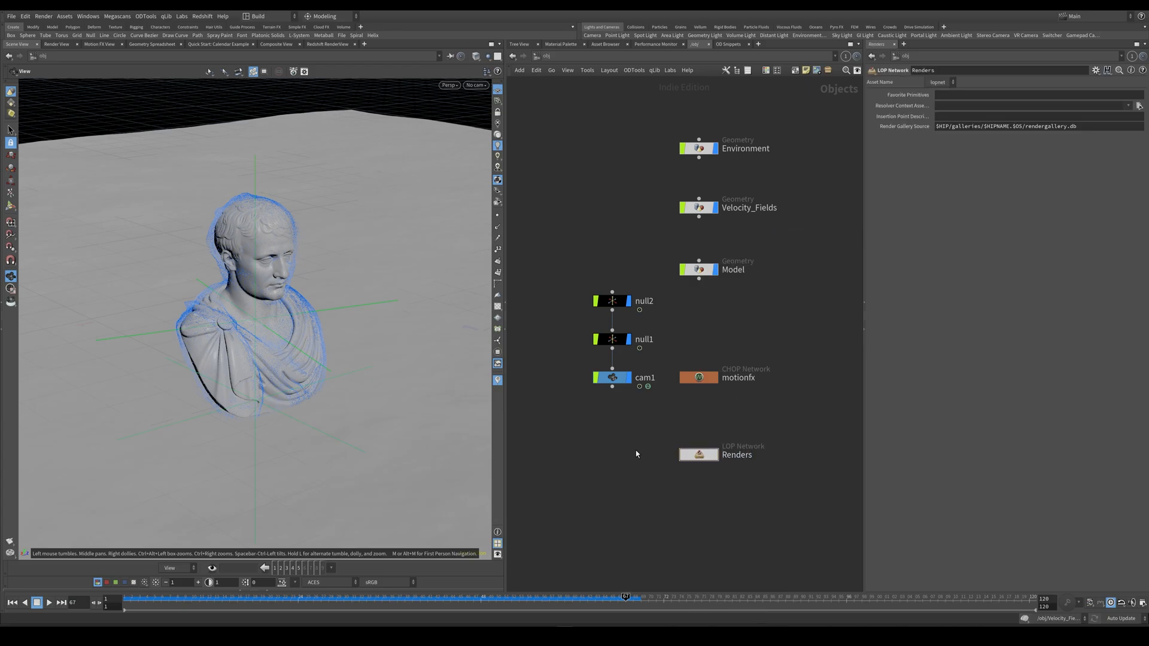
key("Return")
middle_click_drag(612, 483, 627, 471)
left_click(718, 442)
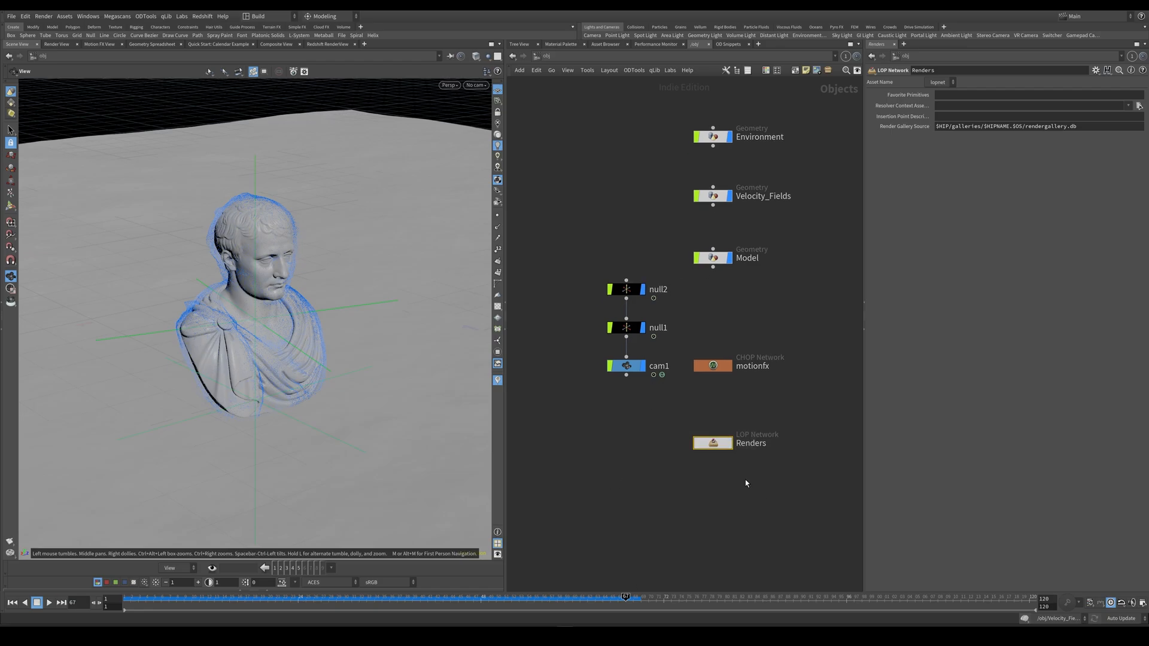
Add a separate, unparented camera below cam1 and name it camera1.
left_click(632, 370)
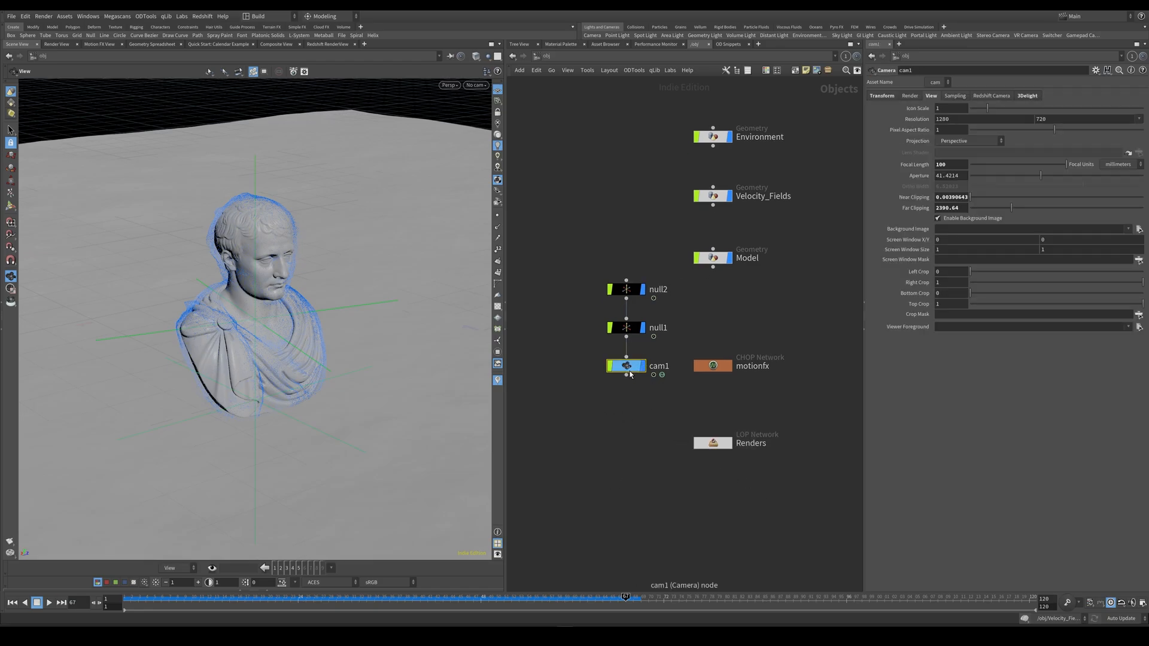
left_click_drag(581, 261, 659, 393)
left_click(578, 363)
left_click(626, 366)
key("Tab")
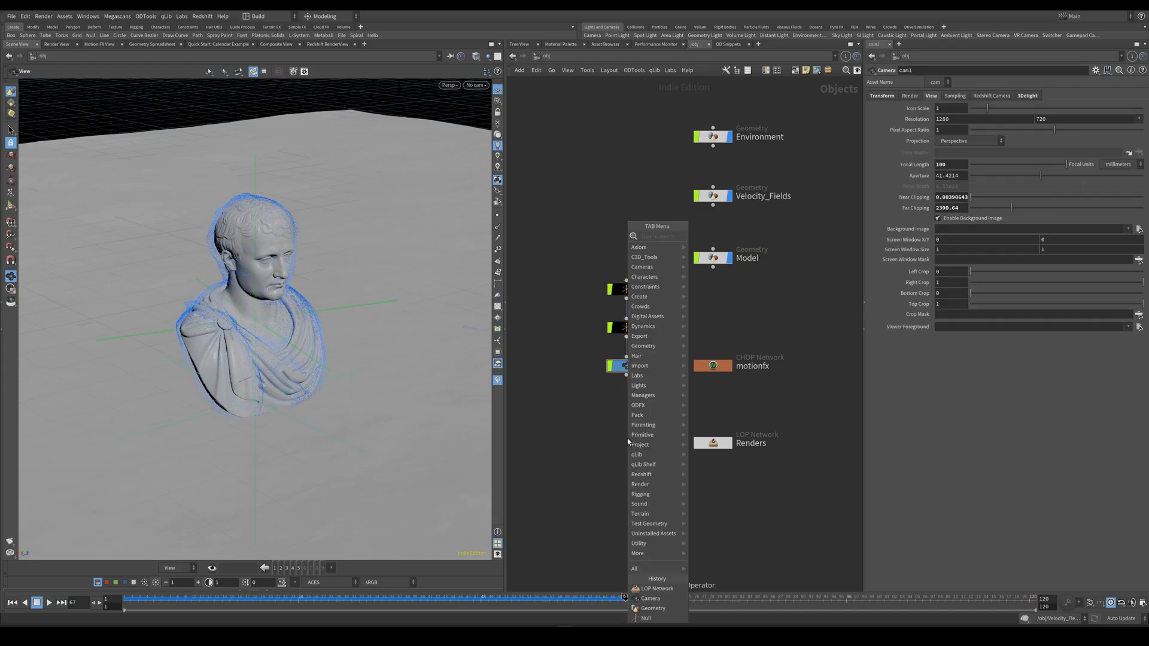
type("camera")
key("Return")
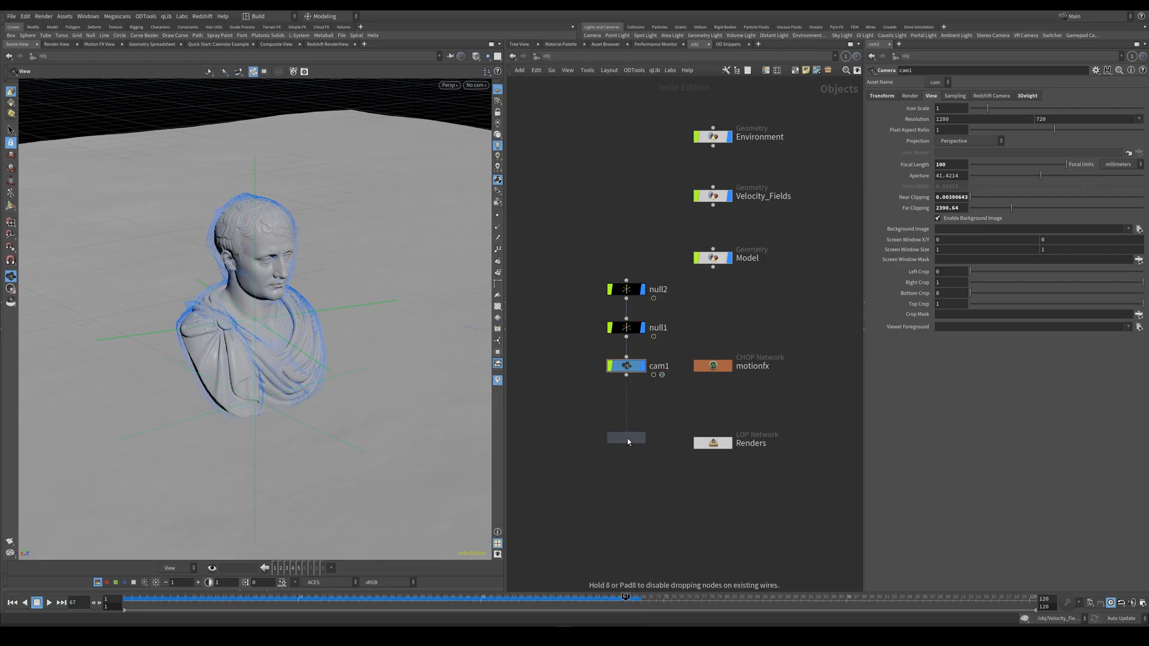
left_click(627, 440)
double_click(660, 443)
type("camera1")
key("Return")
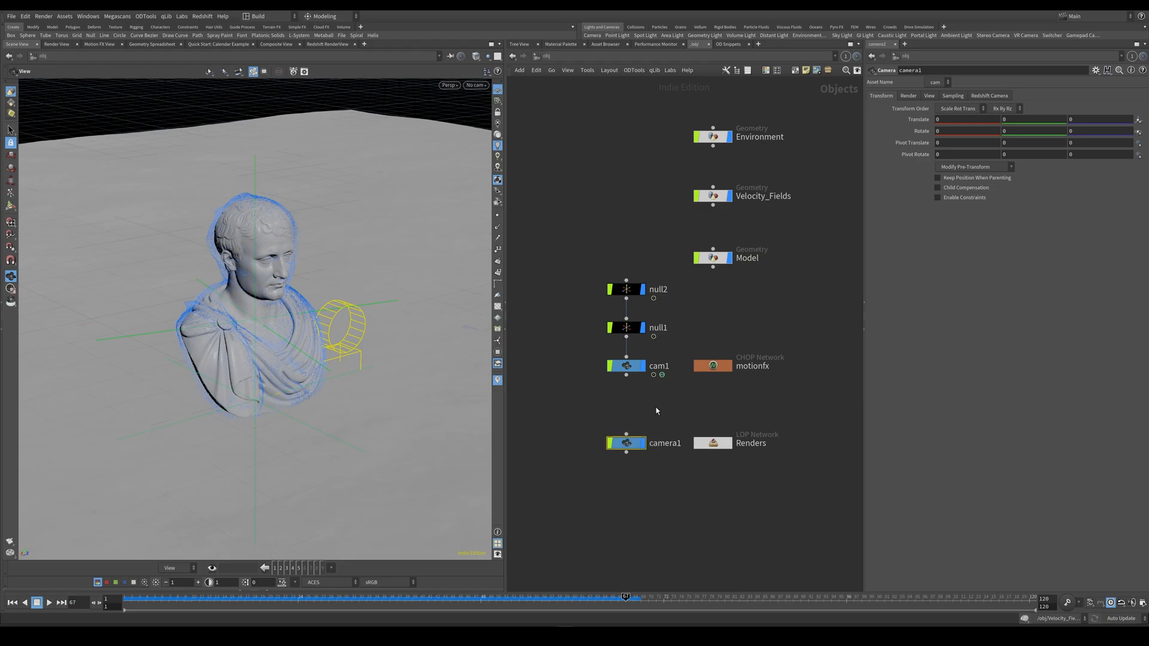
Reference camera1's Translate to the World Translate of cam1 through scene data.
right_click(914, 121)
mouse_move(946, 189)
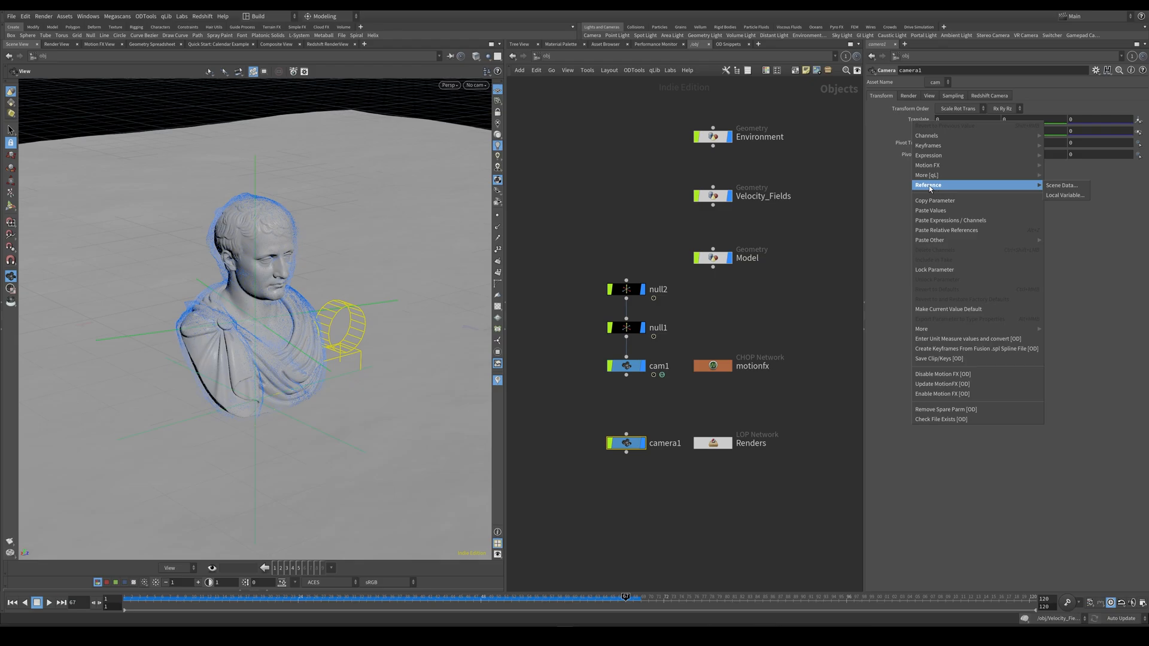
left_click(1062, 185)
left_click(1008, 134)
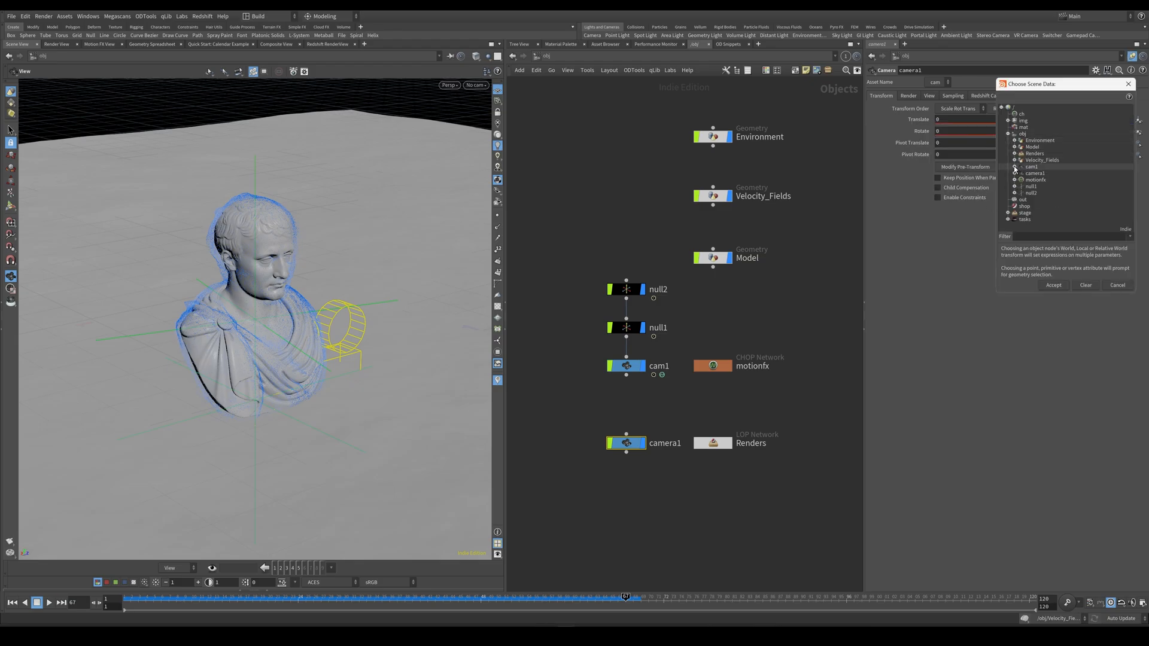
left_click(1014, 168)
left_click(1021, 181)
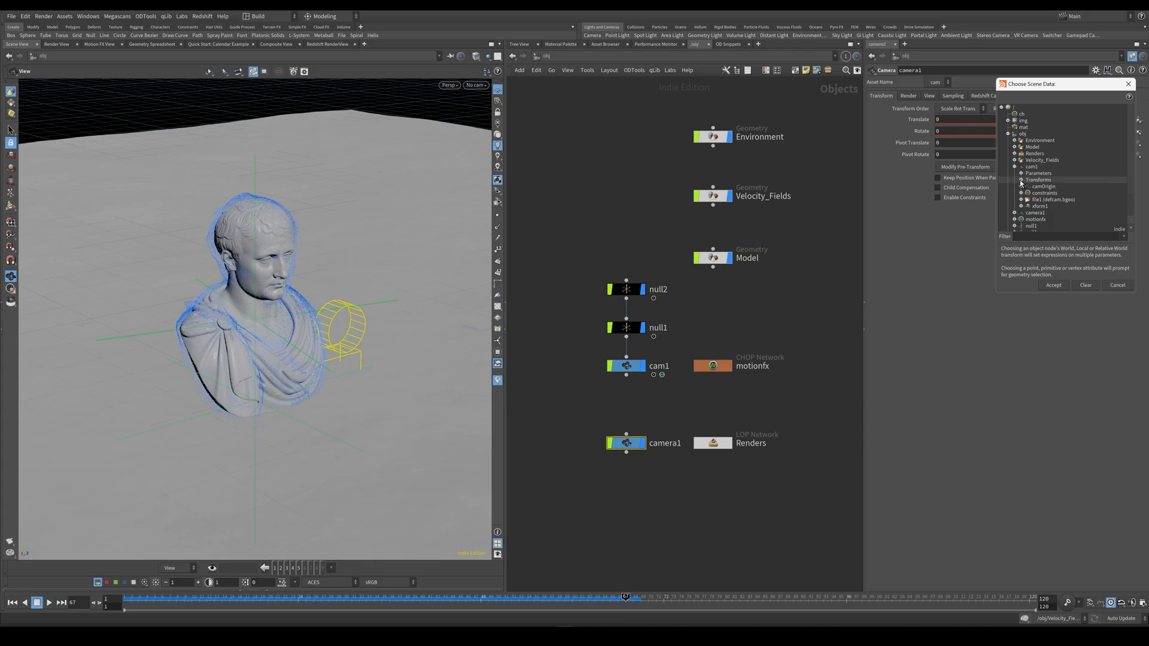
left_click(1021, 181)
left_click(1028, 200)
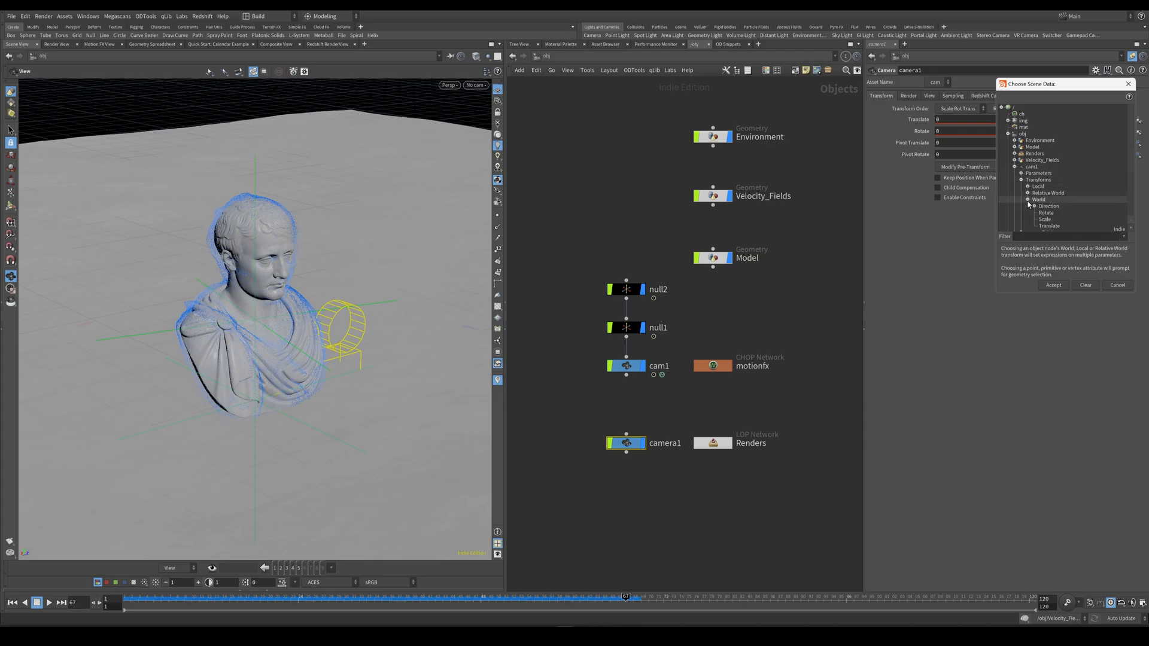
left_click(1058, 226)
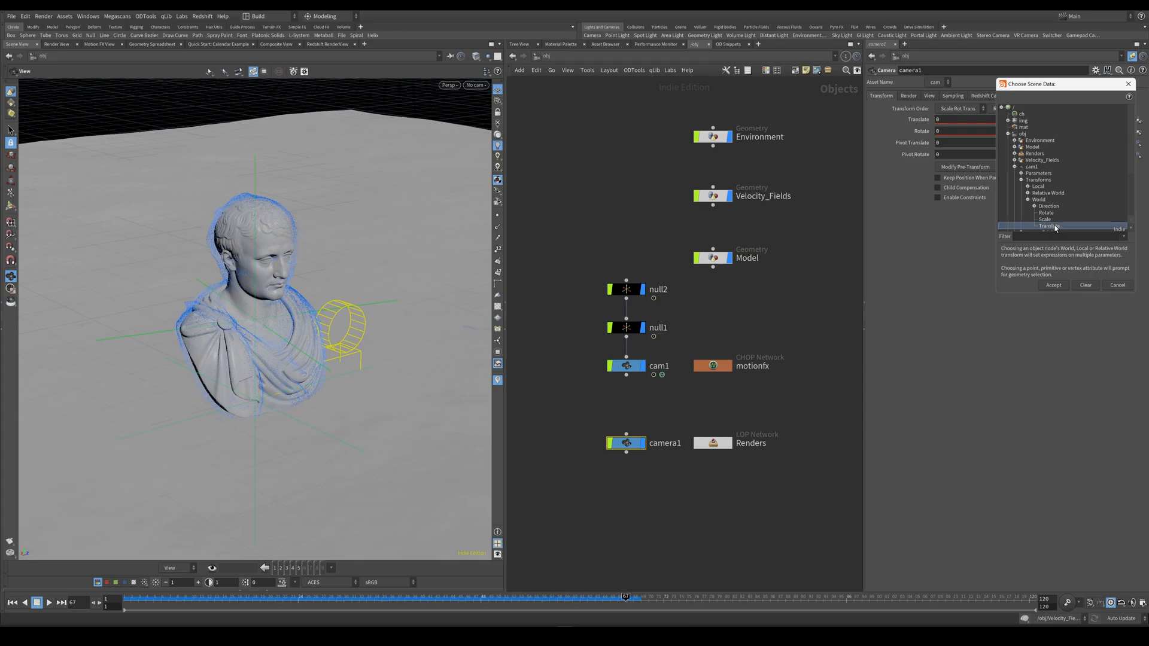
left_click_drag(1057, 84, 961, 200)
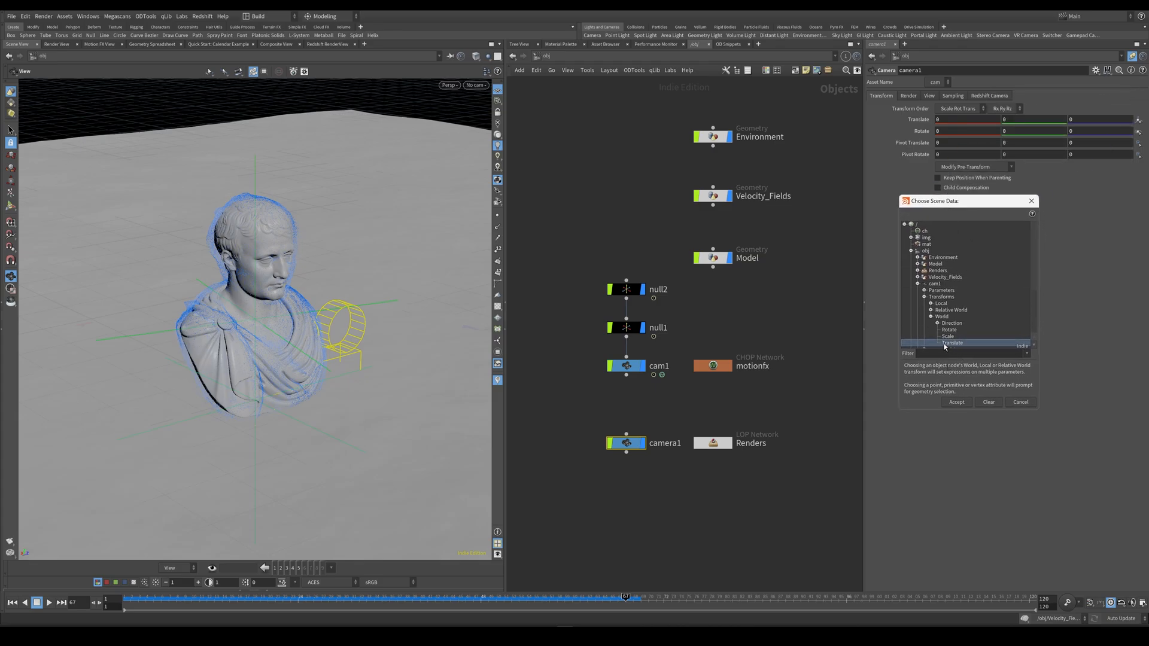
left_click(956, 402)
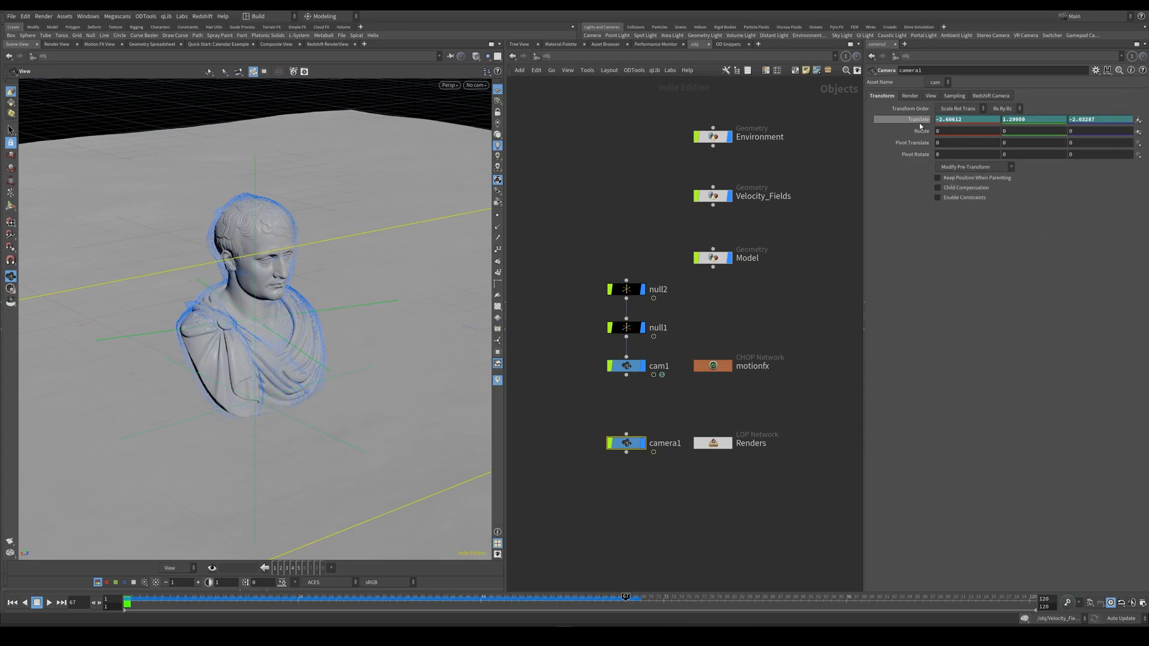
Reference camera1's Rotate to the World Rotate of cam1 through scene data.
right_click(921, 131)
mouse_move(936, 175)
mouse_move(935, 195)
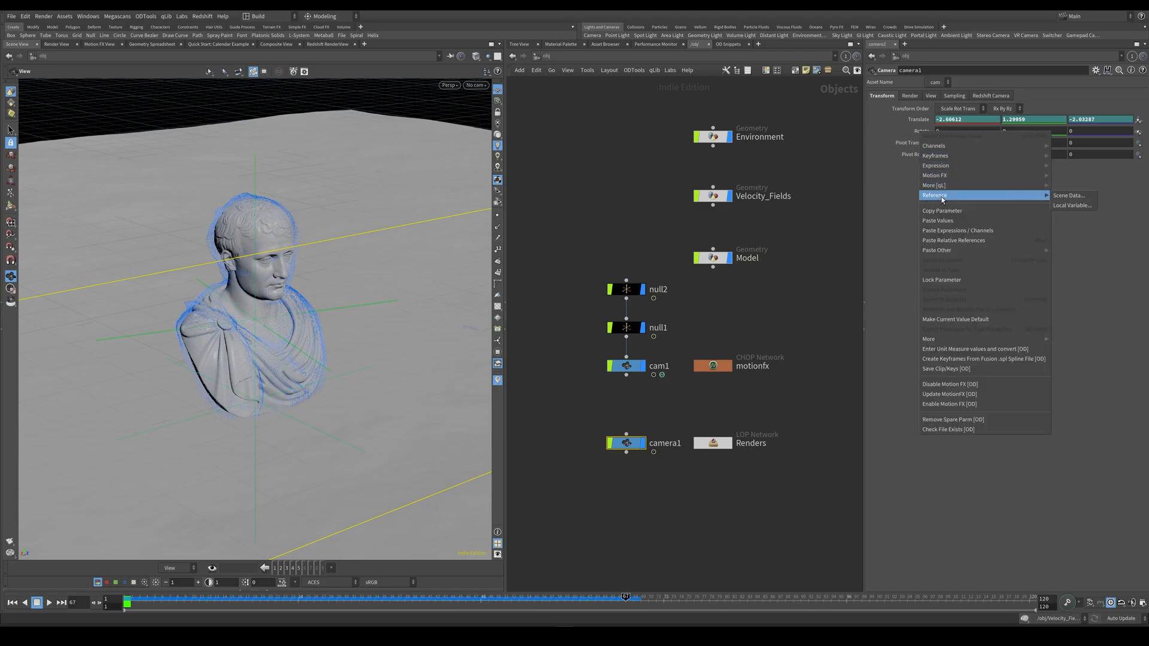
left_click(1068, 197)
left_click(1011, 180)
left_click(1017, 193)
left_click(1024, 212)
left_click(1041, 226)
left_click(1058, 300)
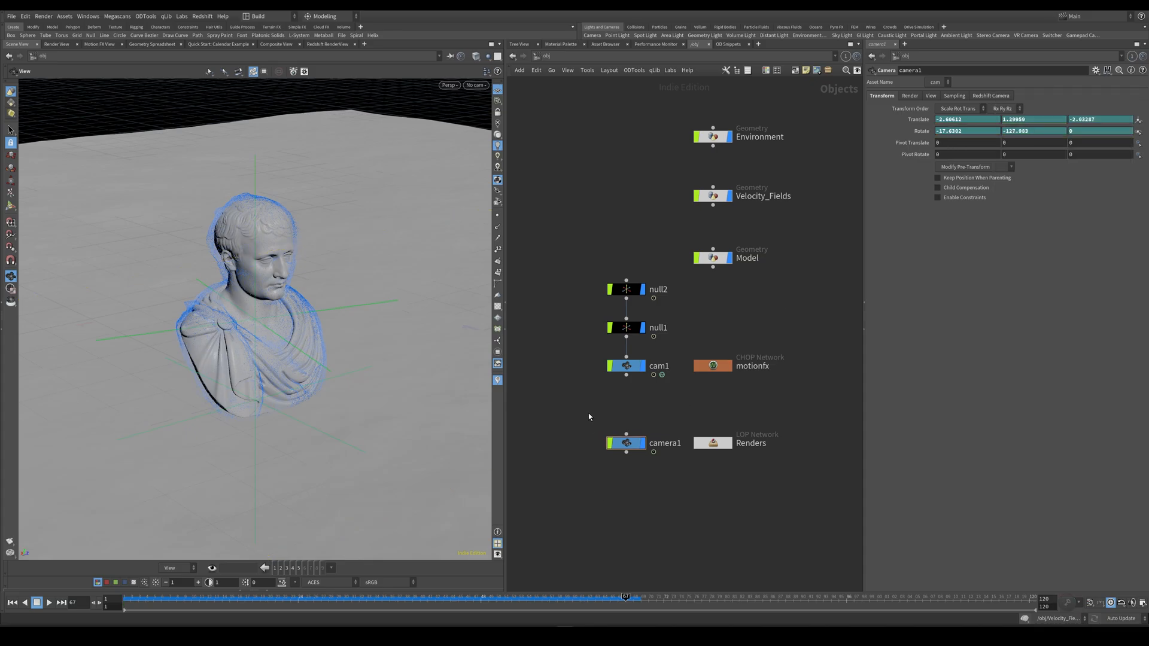
Copy cam1's focal length parameter and paste it onto camera1's focal length as a relative reference.
left_click(626, 366)
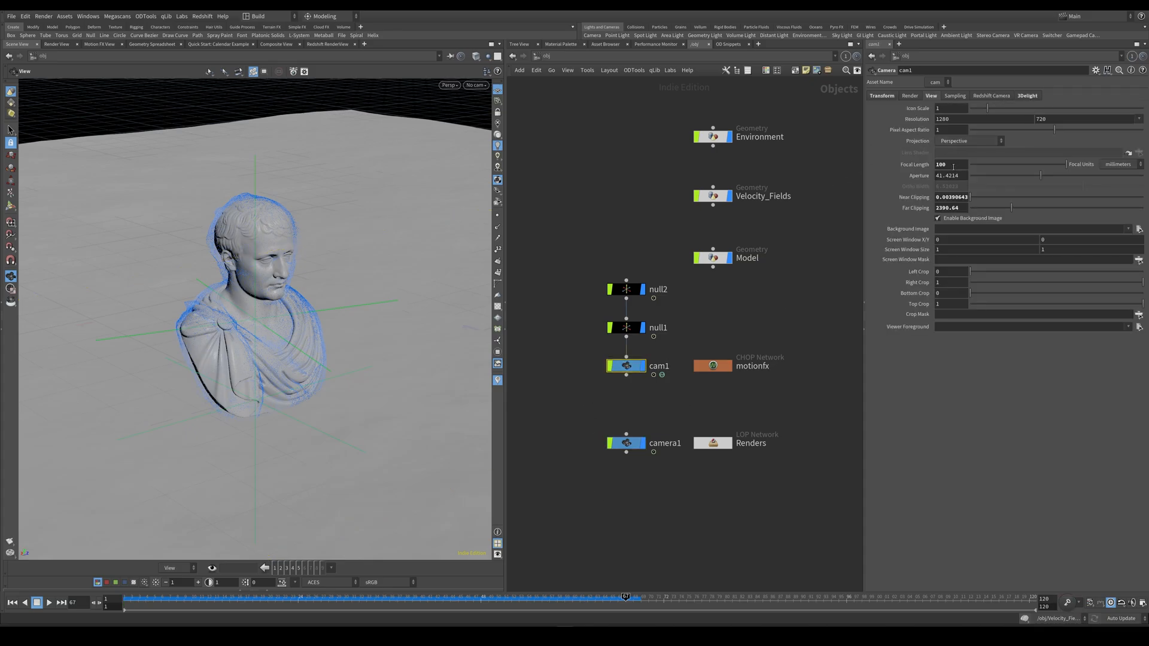
left_click(623, 443)
left_click(623, 367)
right_click(917, 165)
left_click(939, 248)
left_click(626, 443)
left_click(931, 96)
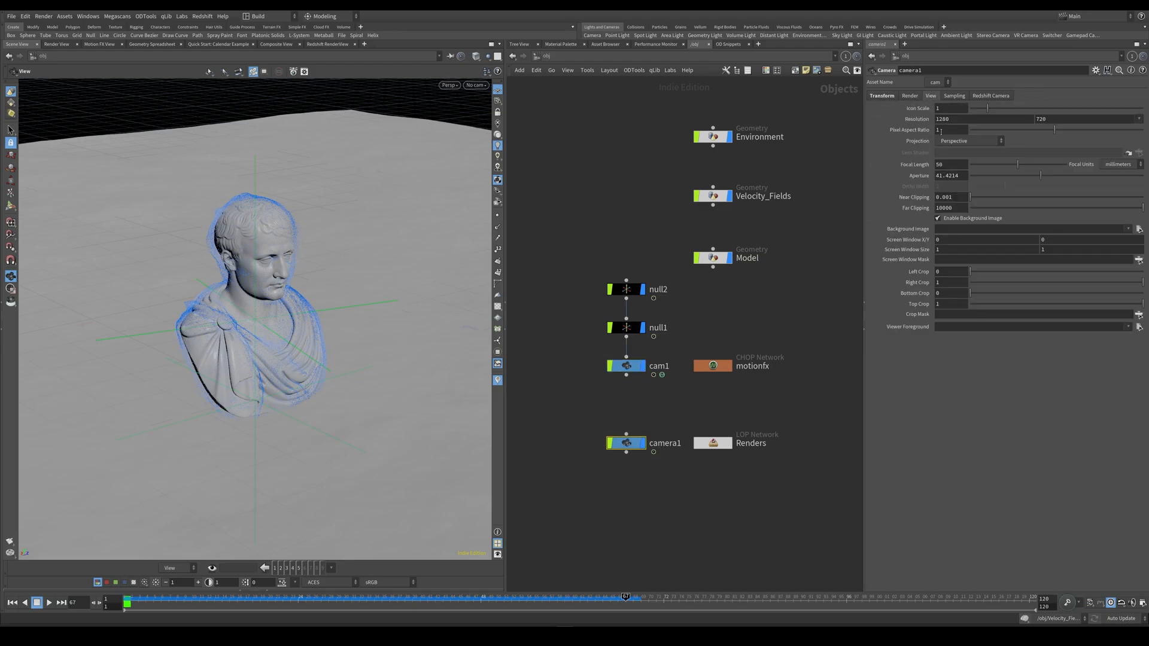
right_click(947, 170)
left_click(1000, 277)
Look through camera1 in the viewport and play back the referenced camera motion.
left_click(476, 85)
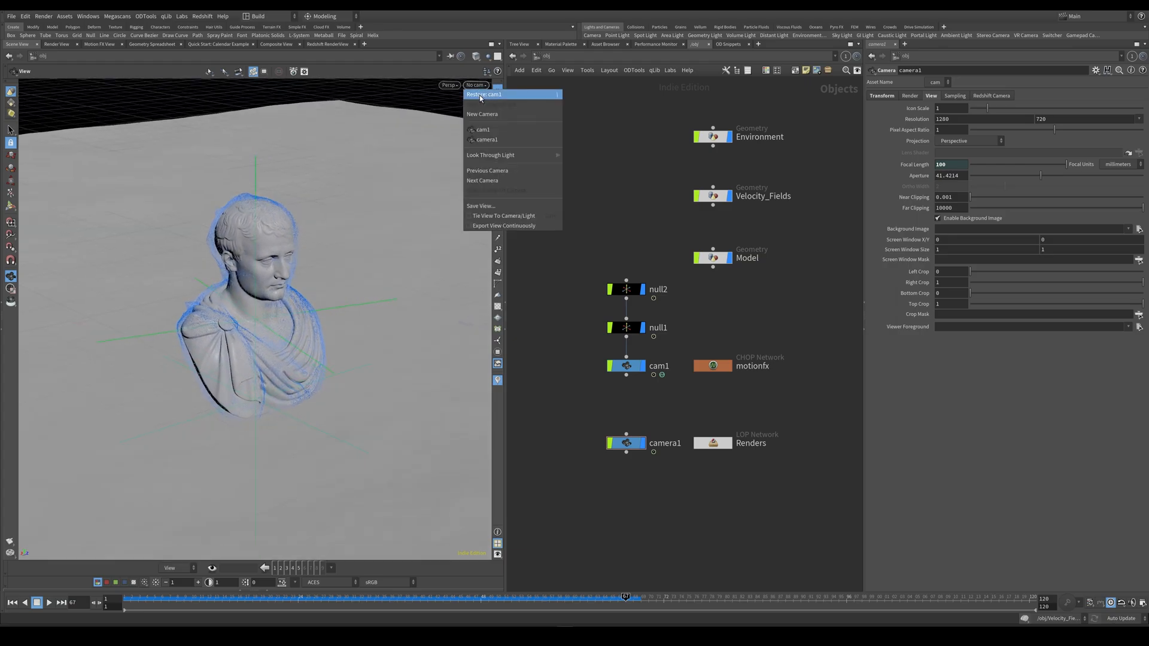
left_click(486, 139)
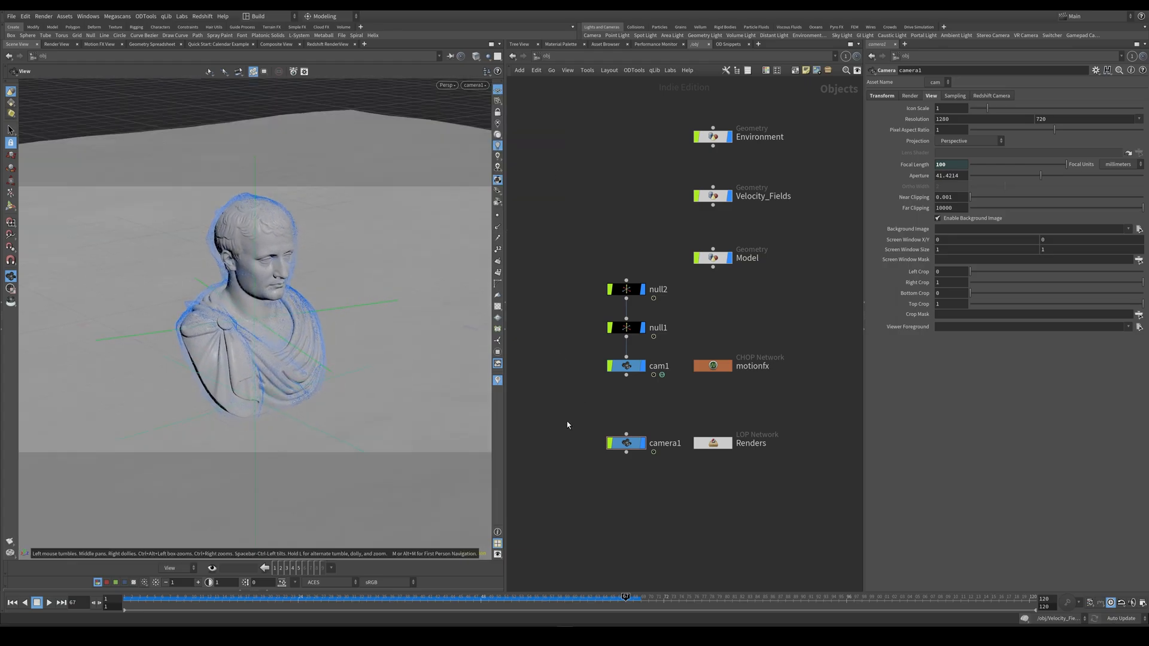
key("ctrl+Up")
key("Up")
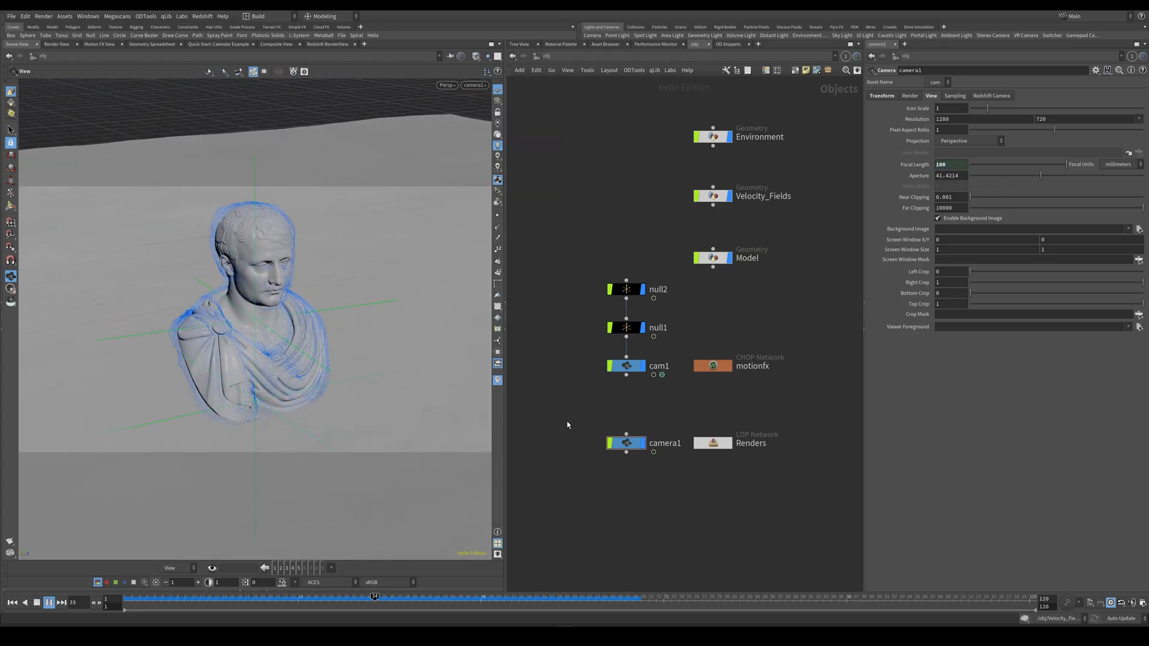
key("Up")
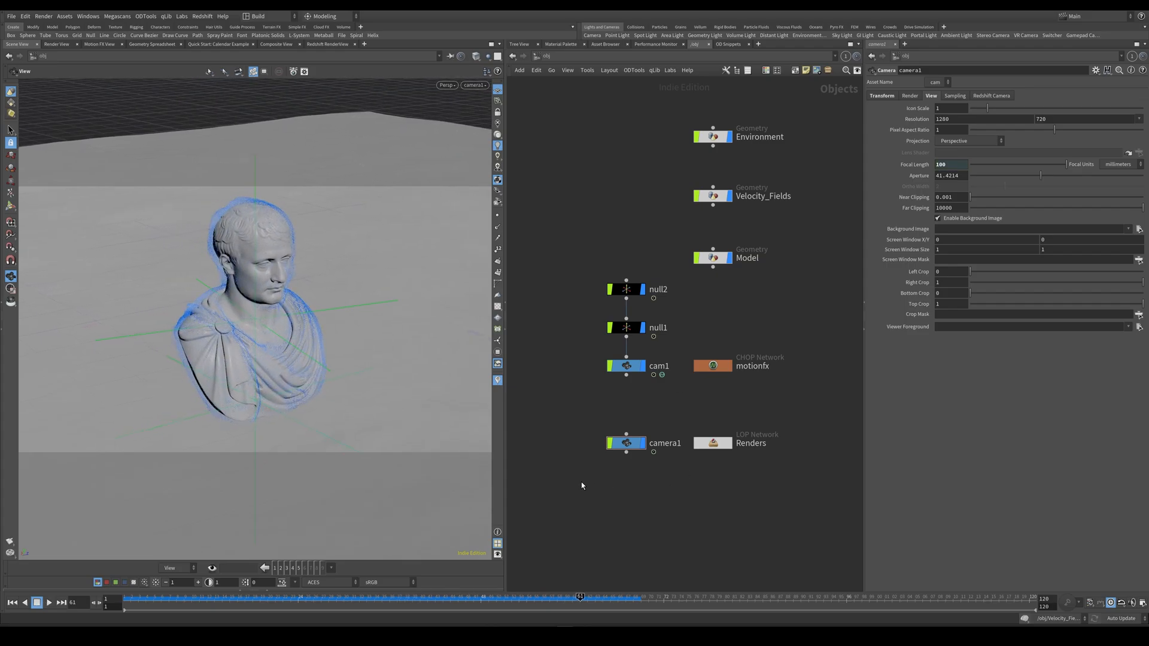
left_click_drag(562, 415, 657, 483)
left_click_drag(587, 488, 641, 436)
Enter the Renders LOP network and add a SOP Import node.
double_click(714, 444)
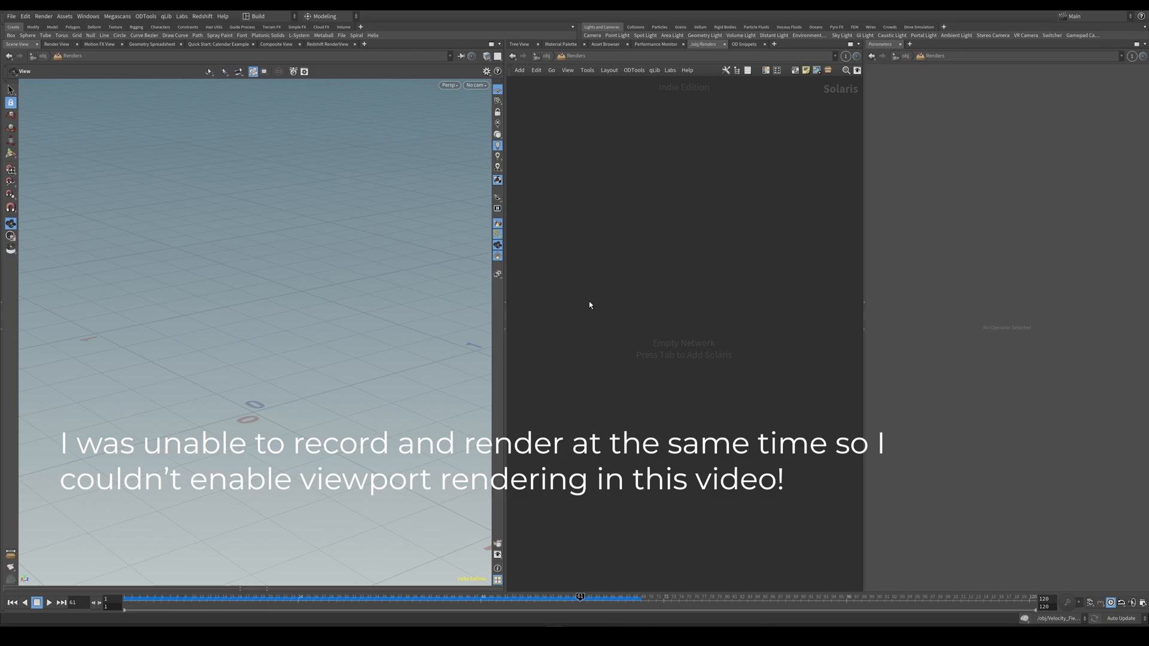
key("Tab")
type("sop")
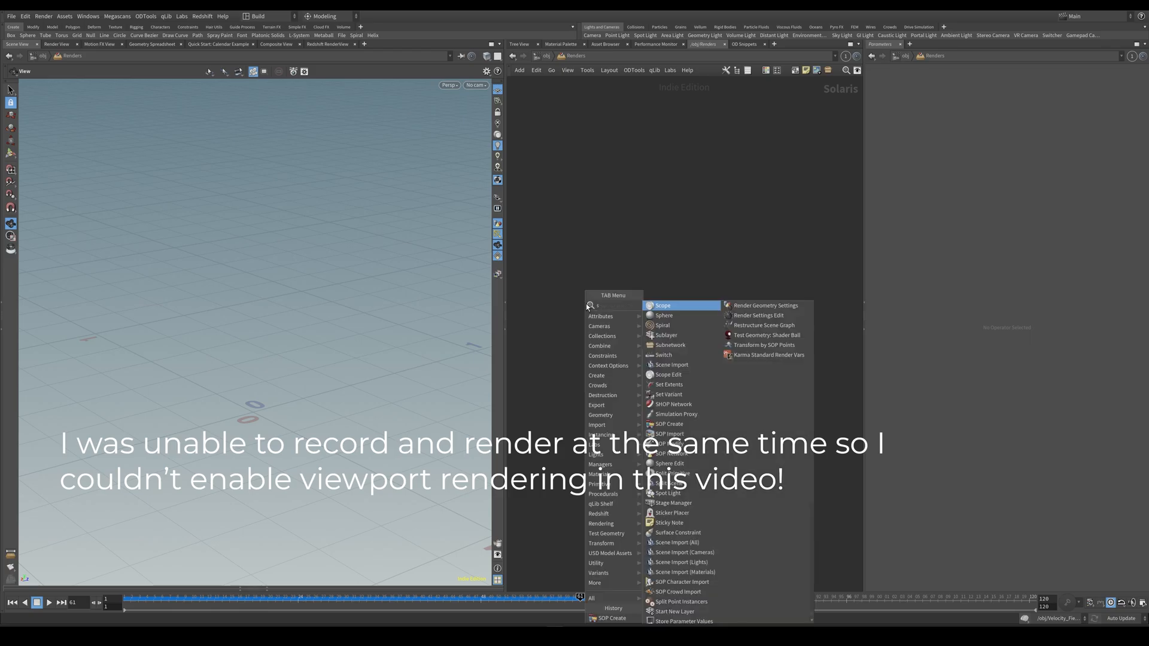
key("Down")
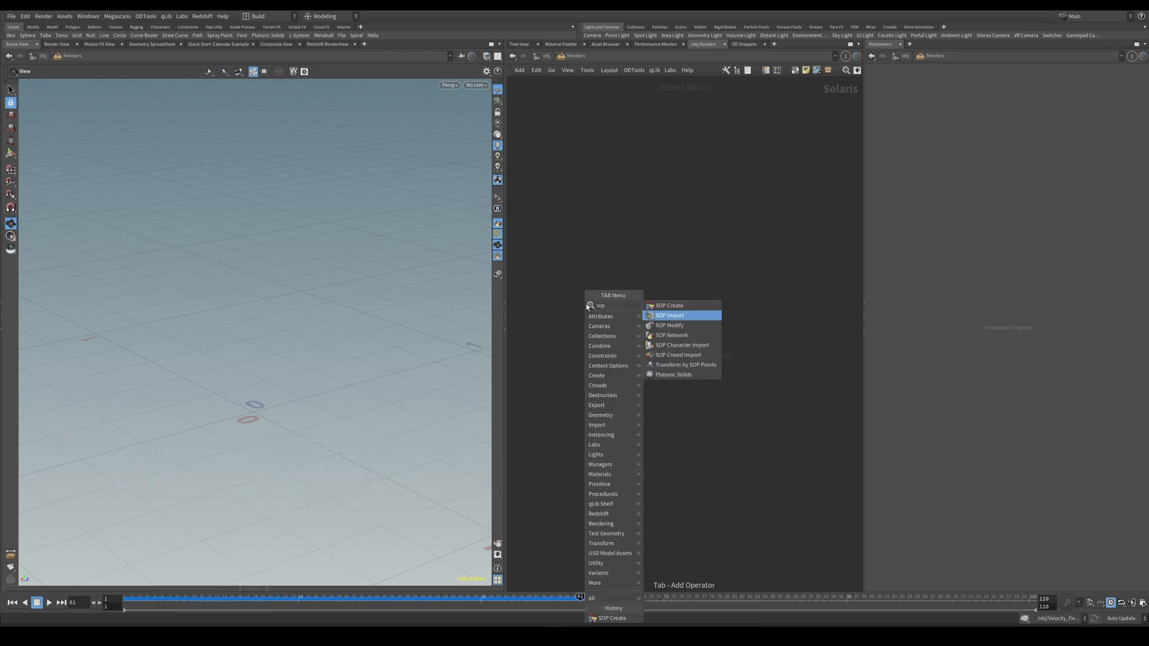
key("Return")
left_click(586, 303)
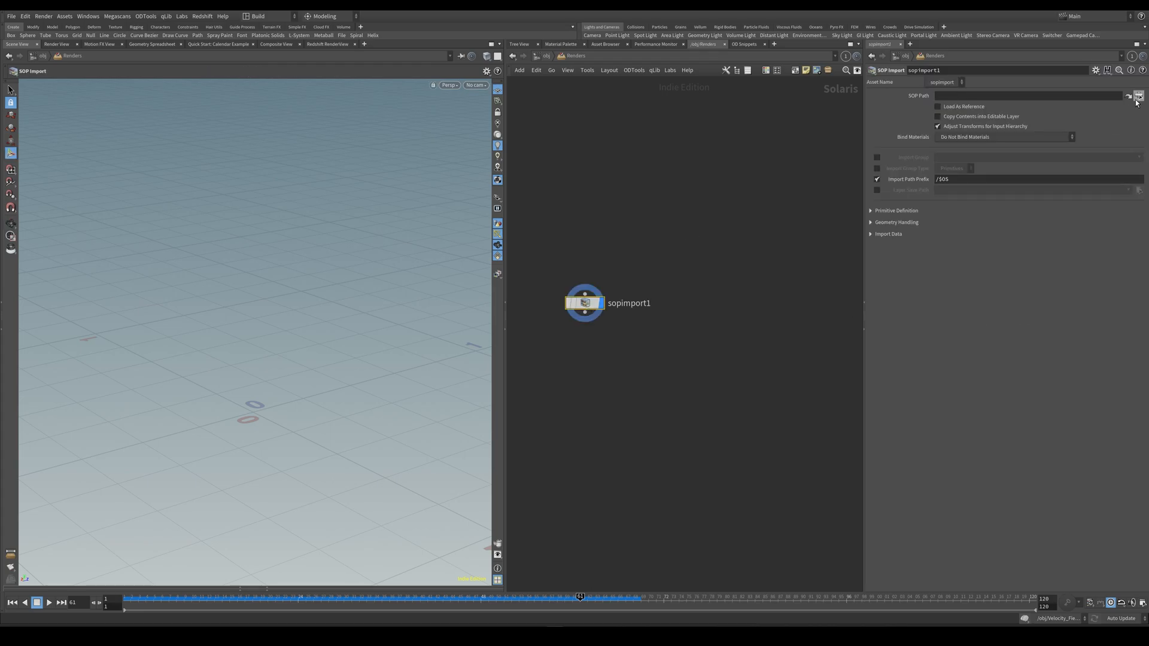
Set the SOP Import's path to /obj/Velocity_Fields/OUT_particles and rename the node particles.
left_click(1139, 96)
left_click(1084, 67)
left_click(1065, 174)
left_click(636, 303)
type("particles")
key("Return")
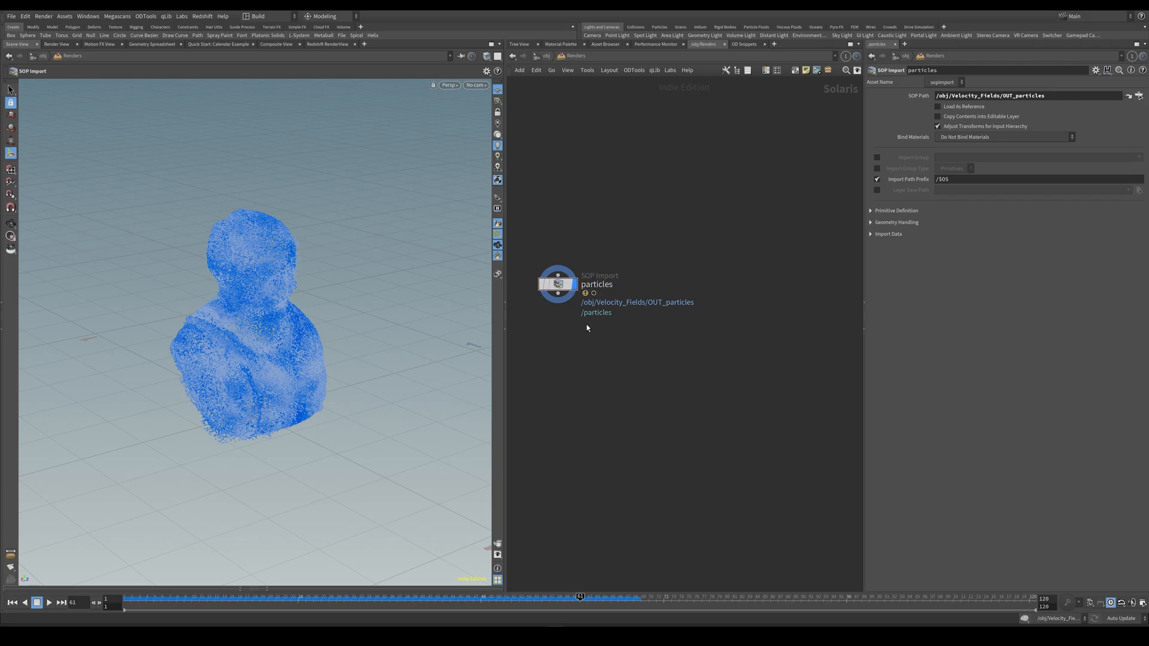
Duplicate the particles import beside the original, point the copy to OUT_environment in Environment, and name it environment.
left_click_drag(560, 286, 743, 286, "alt")
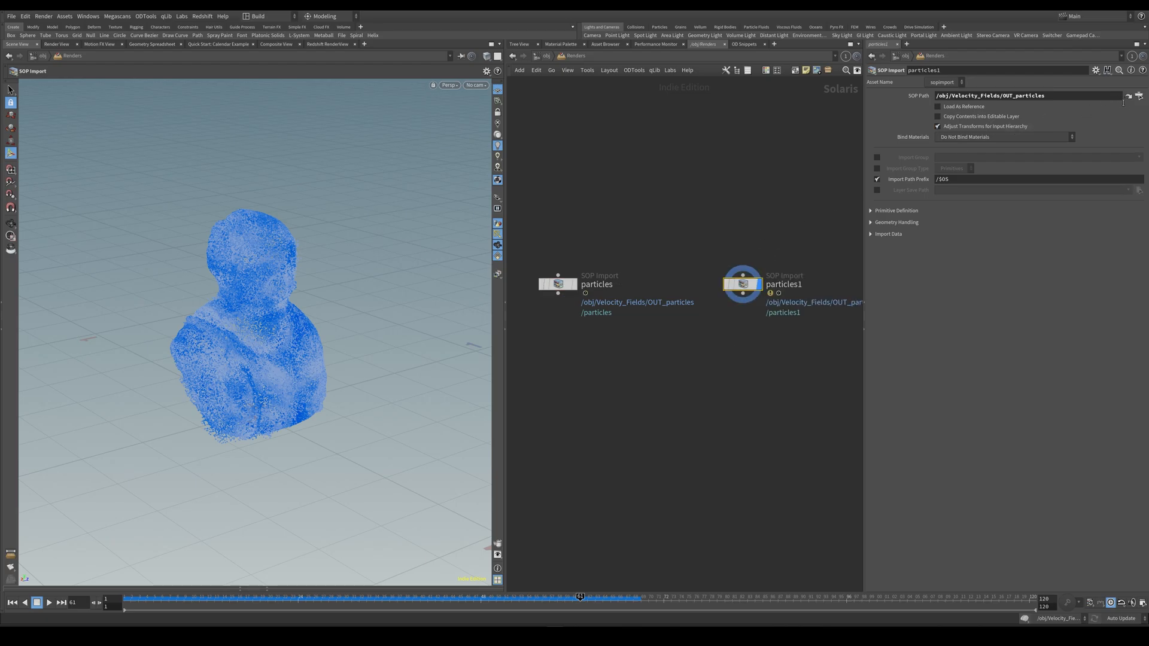
left_click(1139, 96)
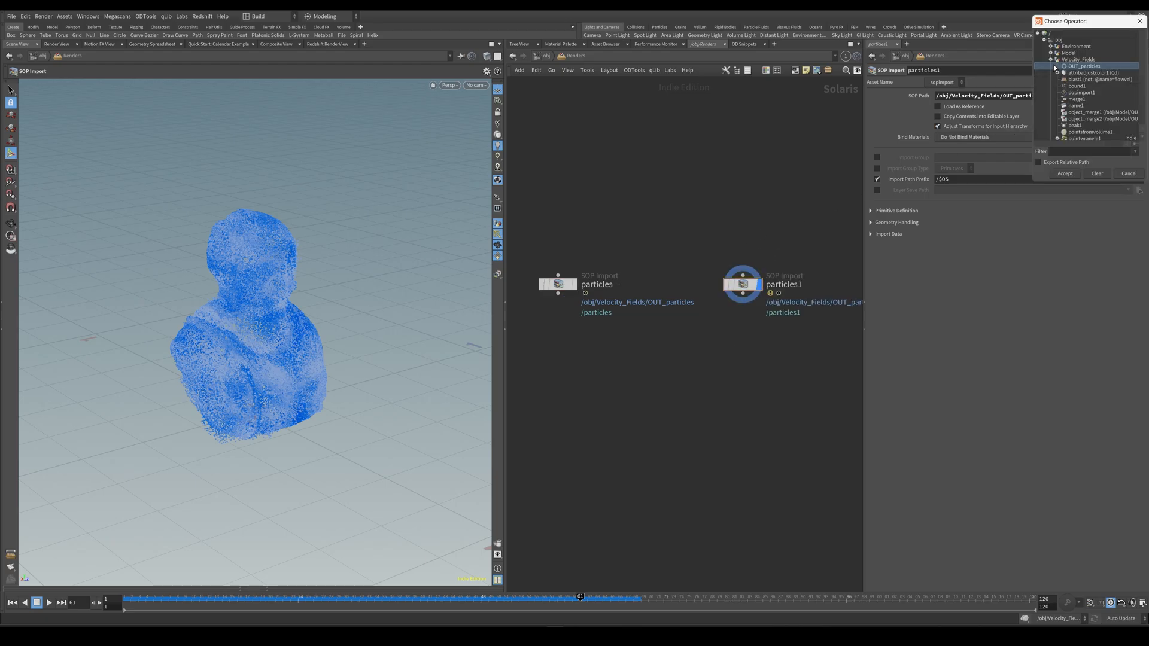
left_click(1064, 173)
left_click(790, 284)
type("environment_")
key("Return")
left_click(815, 286)
key("BackSpace")
key("Return")
Add a Render Geometry Settings node connected below the particles import.
middle_click_drag(649, 405, 691, 388)
left_click(617, 267)
middle_click_drag(586, 343, 589, 330)
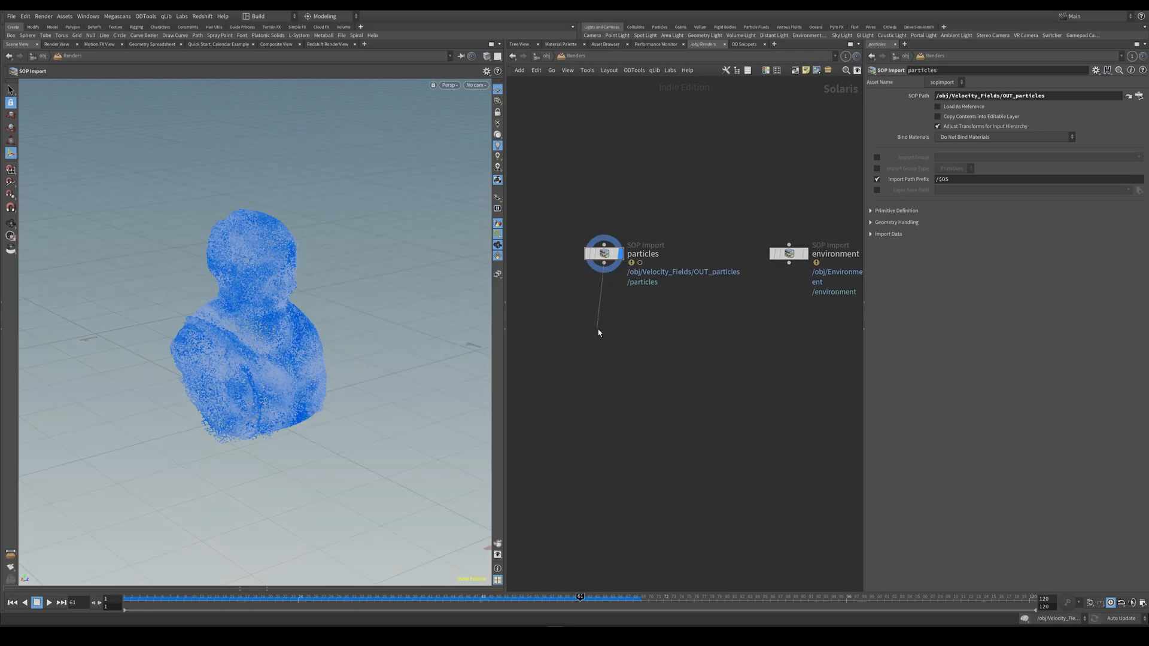
key("Tab")
type("render geo")
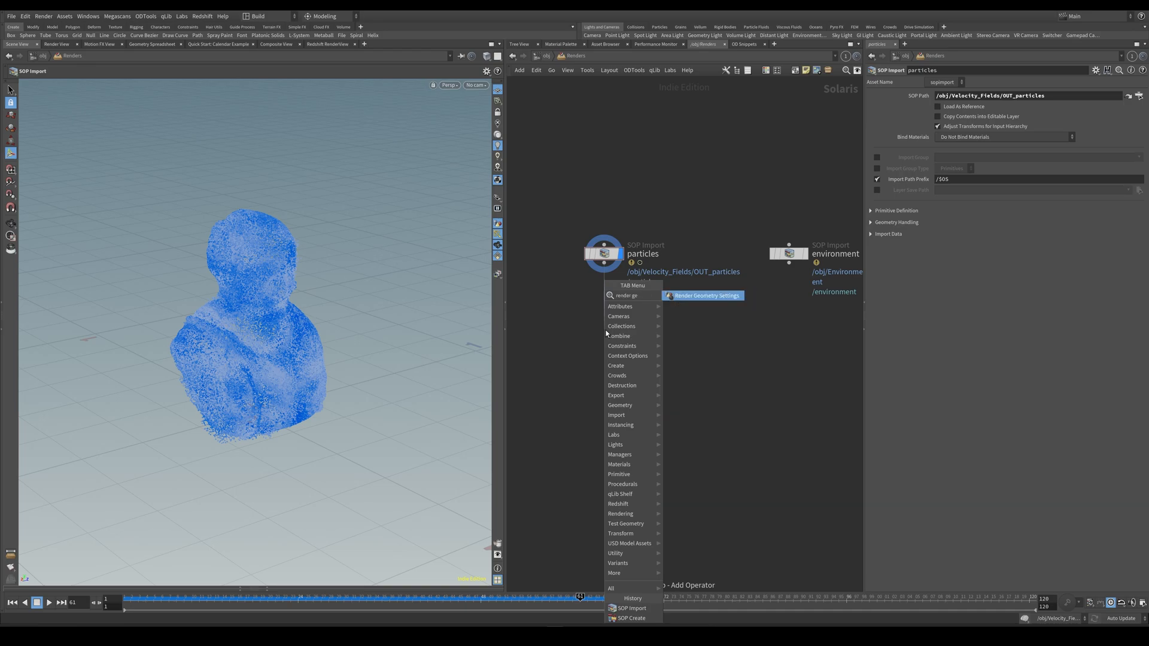
key("Return")
left_click(605, 329)
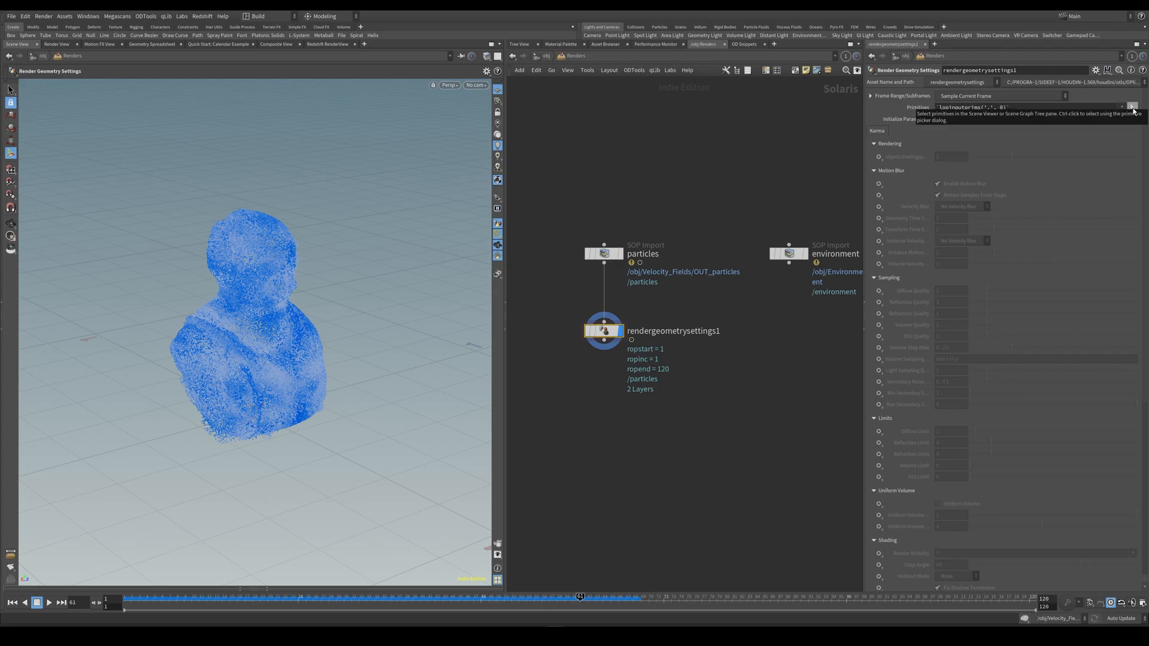
Set the render geometry settings' primitives to /particles/points_0 and enable its Velocity Blur parameter with the Velocity Blur option.
left_click(1133, 107)
left_click(968, 52)
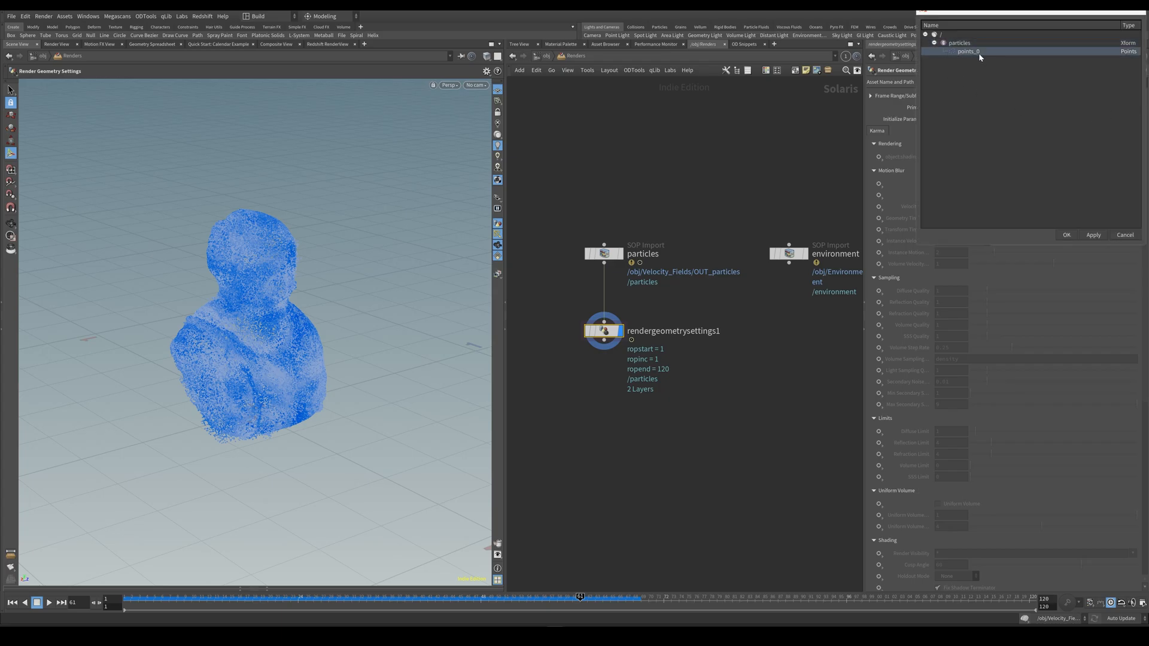
left_click(1066, 234)
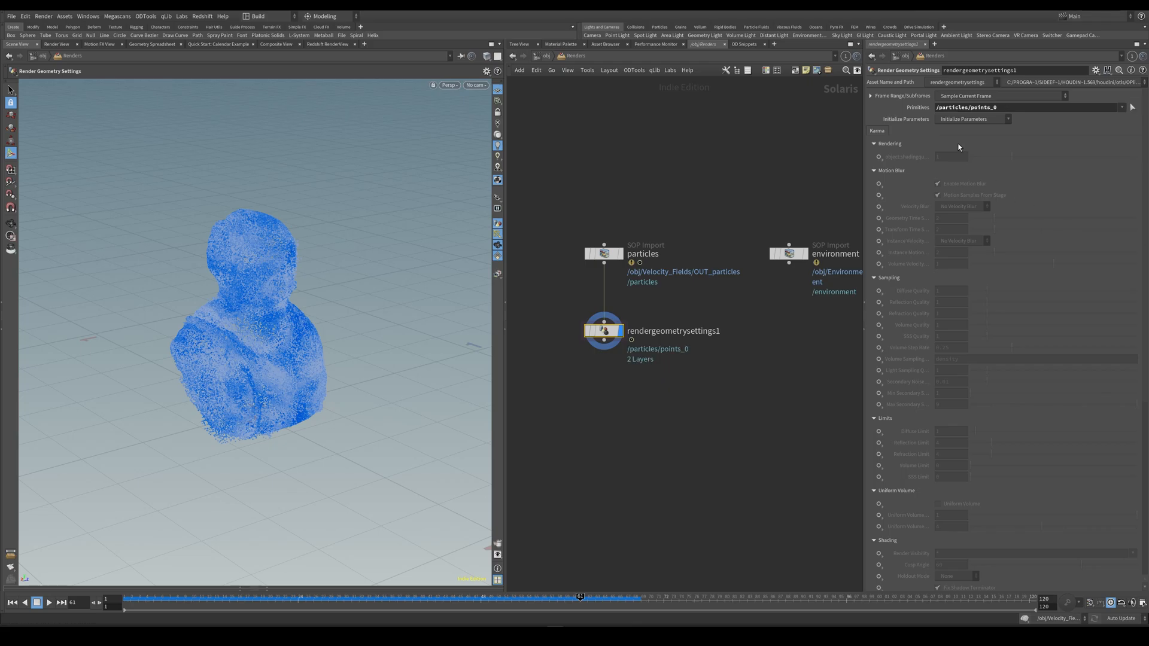
right_click(878, 210)
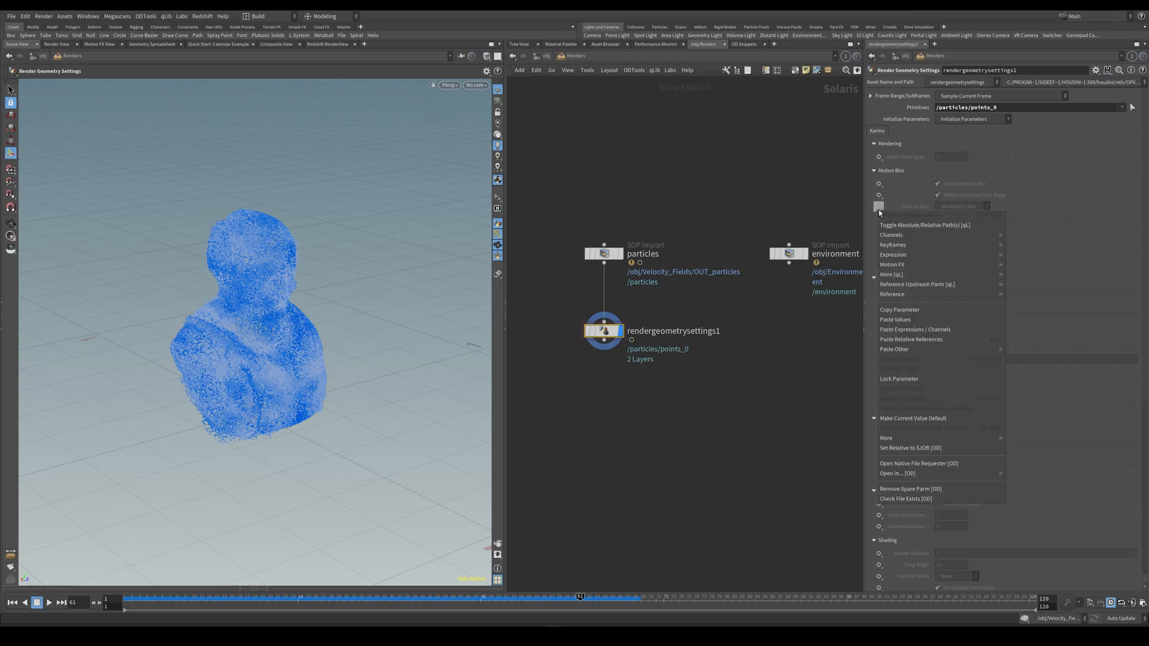
left_click(879, 207)
left_click(878, 207)
left_click(901, 218)
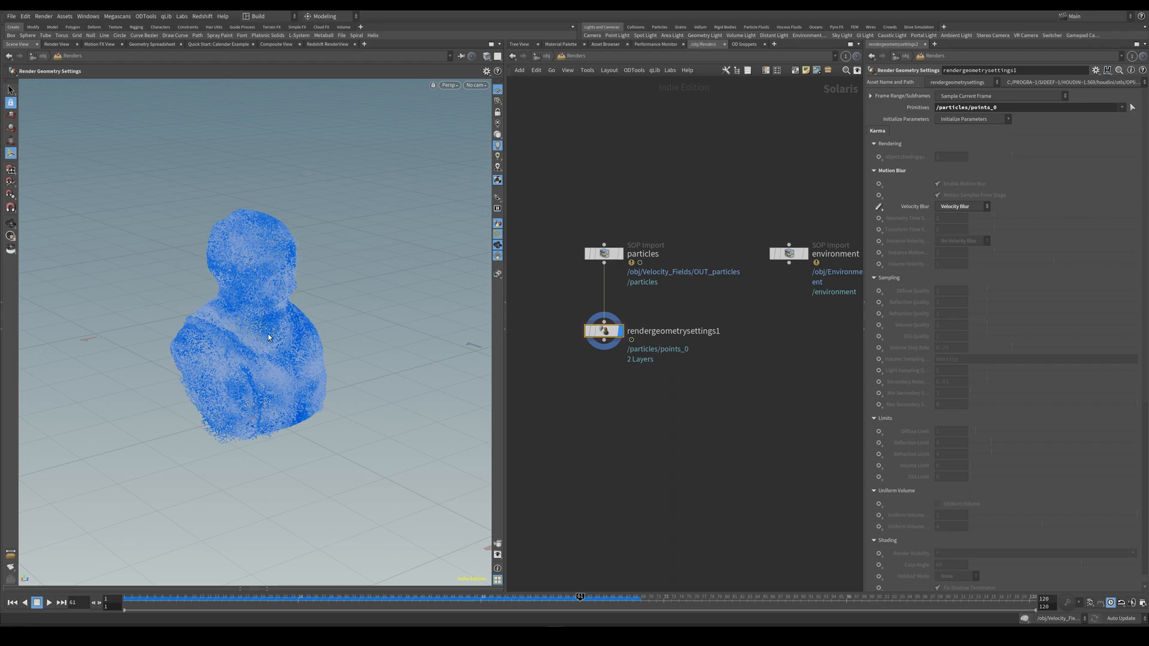
Add a Material Library node connected below rendergeometrysettings1.
middle_click_drag(612, 403, 631, 376)
left_click(623, 313)
key("Tab")
type("mat")
key("Return")
left_click(622, 369)
left_click(640, 369)
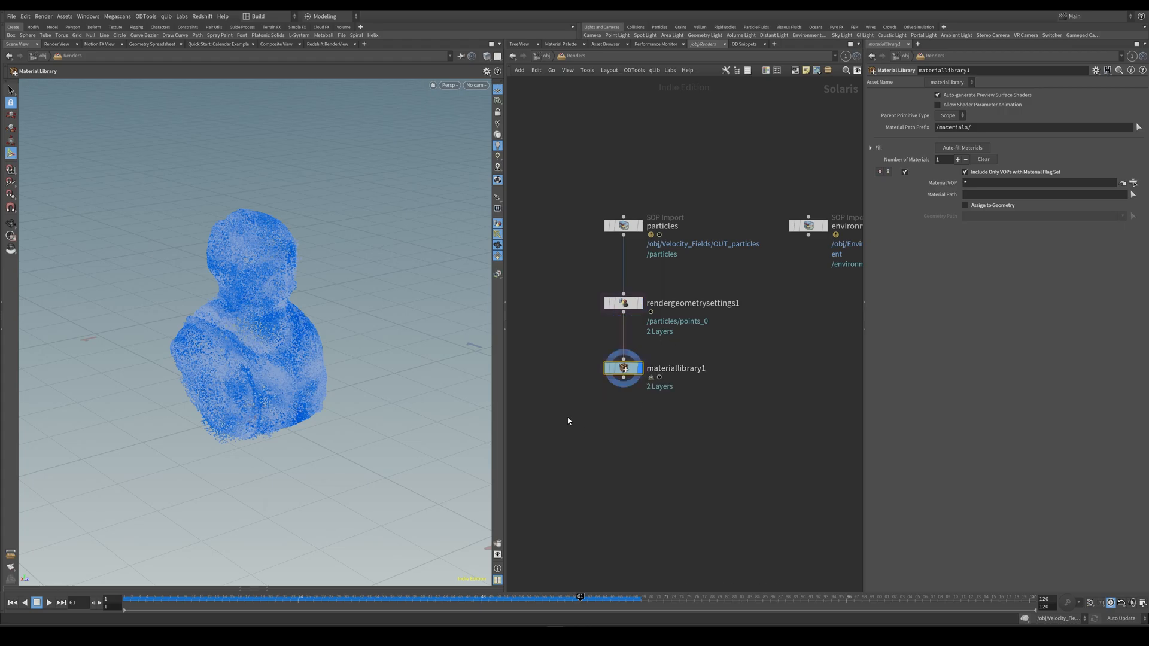
Paste the Particles material builder into the material library and open its network at the displayColor bind node.
double_click(625, 370)
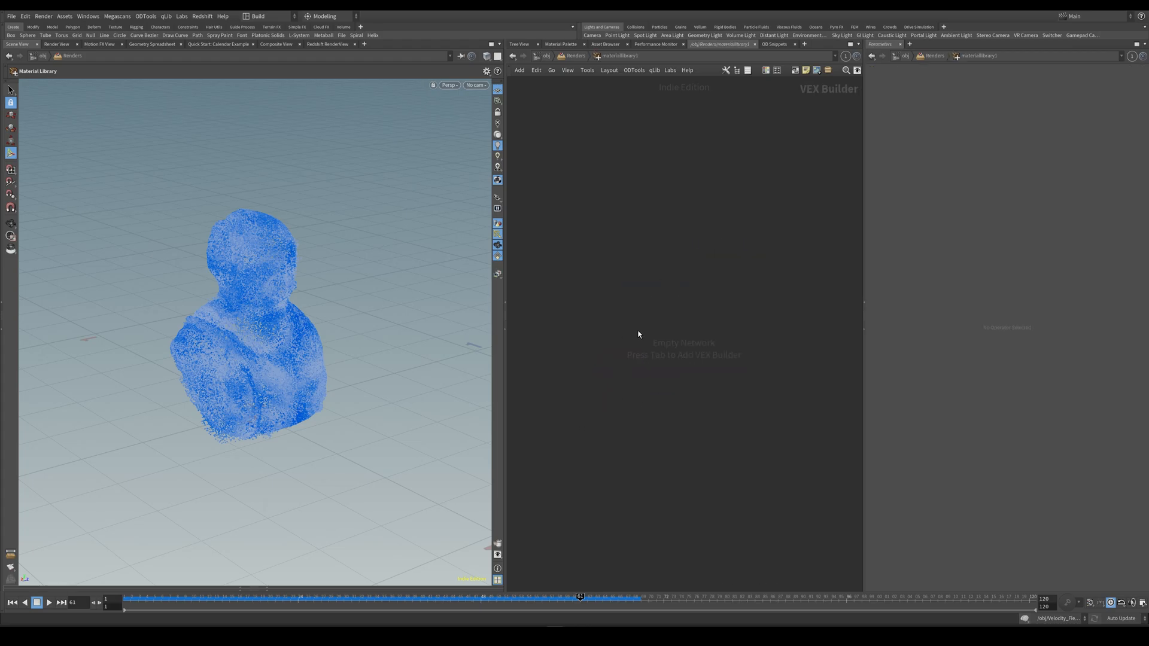
key("ctrl+v")
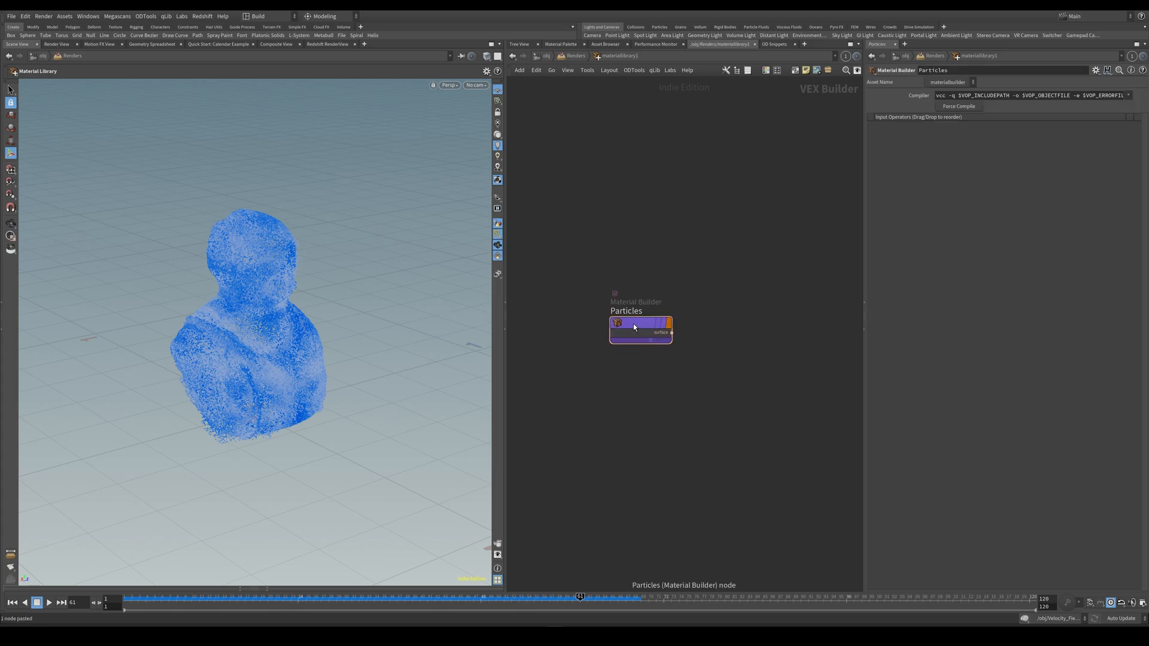
double_click(634, 324)
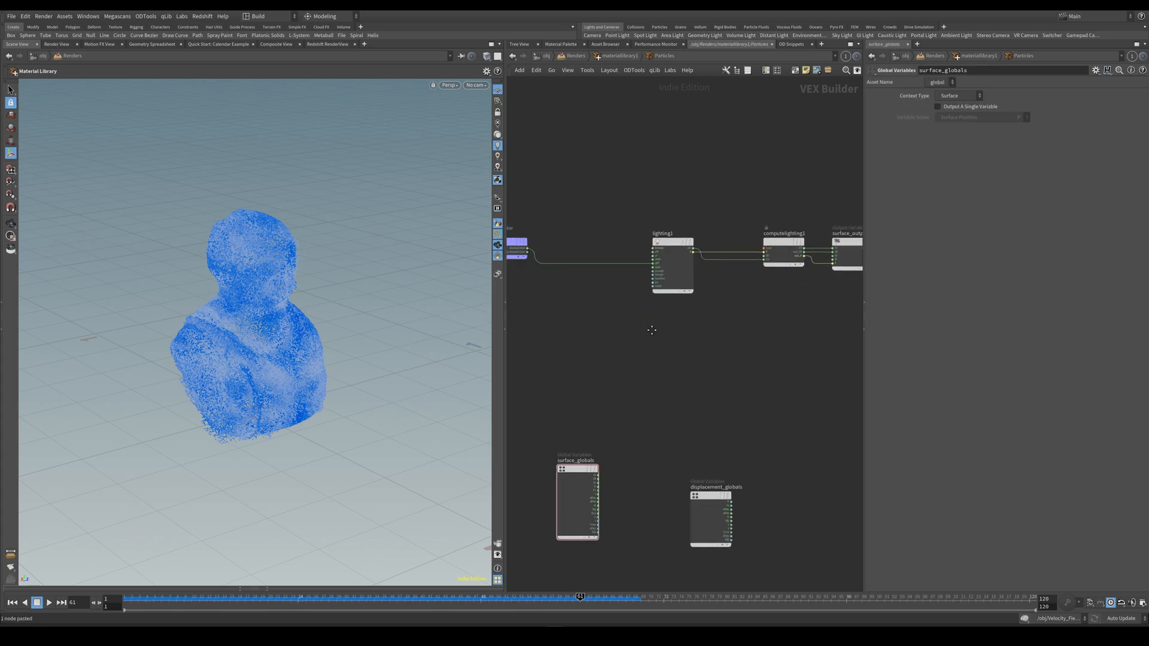
left_click_drag(556, 272, 611, 277)
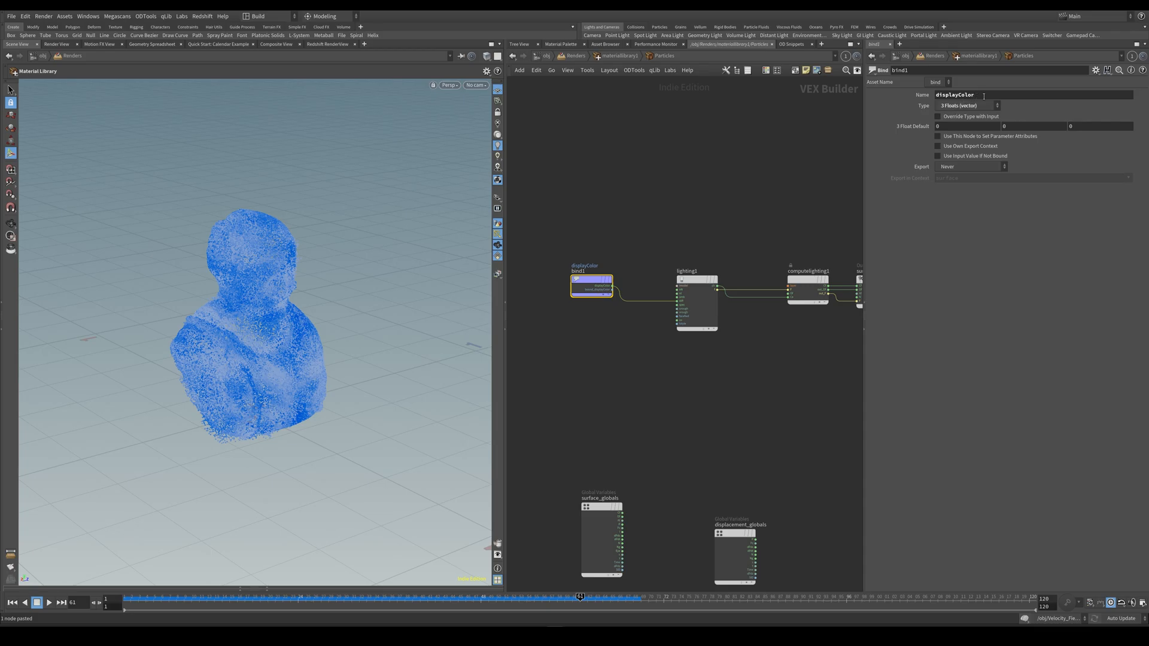
Examine the displayColor bind node and the lighting1 node's lighting model settings and diffuse input in the Particles material network.
left_click_drag(599, 280, 609, 282)
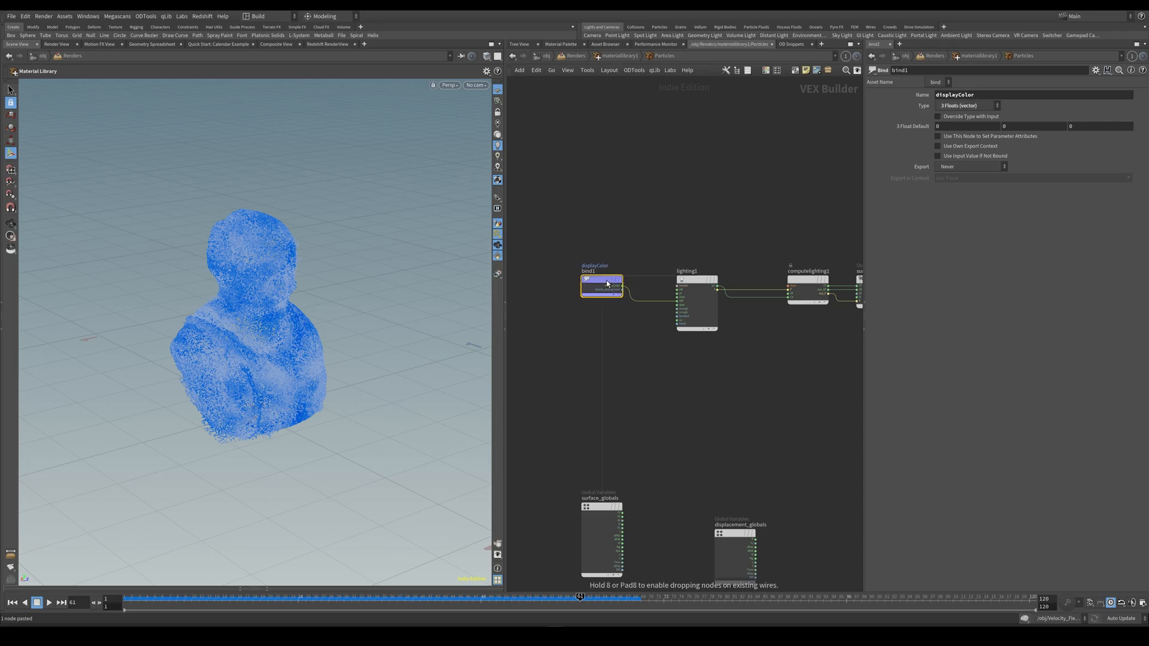
mouse_move(650, 365)
middle_mouse_down()
mouse_move(608, 349)
mouse_move(646, 364)
middle_mouse_up()
scroll(649, 361, "up", 4)
scroll(660, 358, "down", 4)
left_click(698, 309)
middle_click_drag(732, 231, 725, 228)
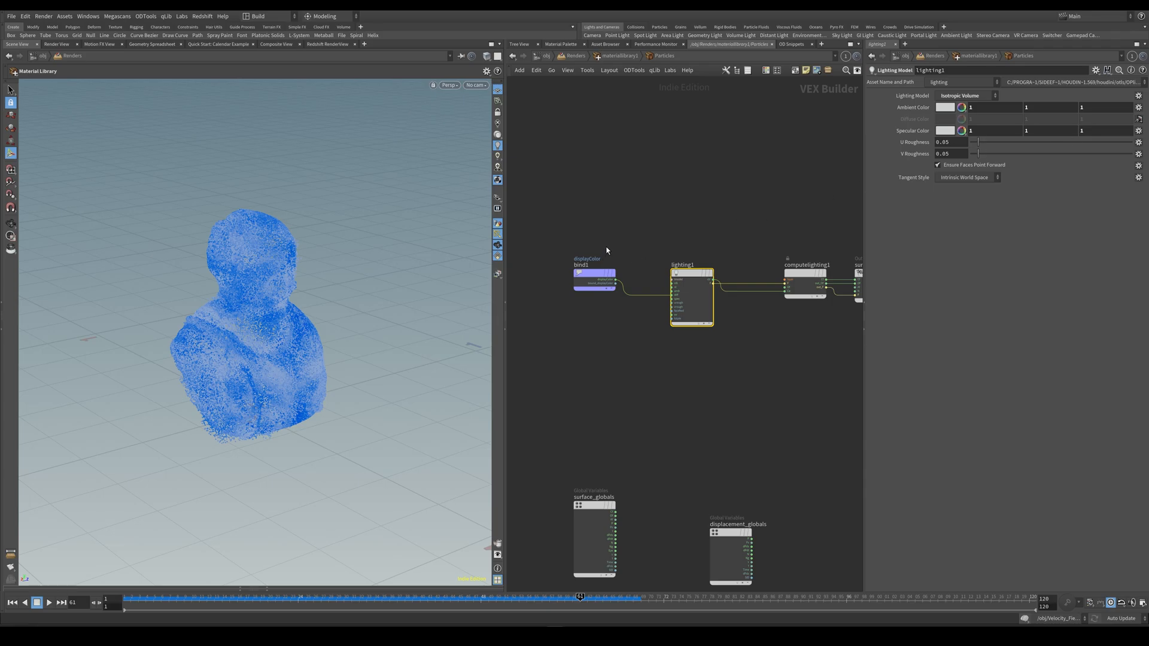
left_click(591, 275)
left_click(694, 290)
scroll(656, 335, "up", 4)
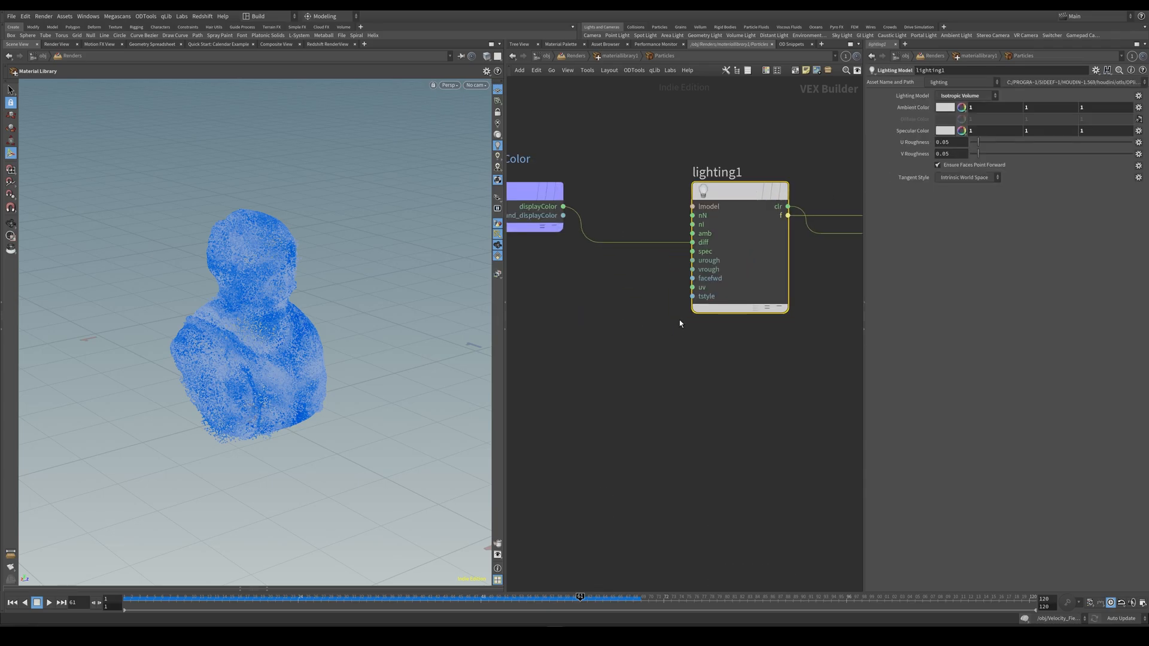
middle_click_drag(682, 320, 712, 336)
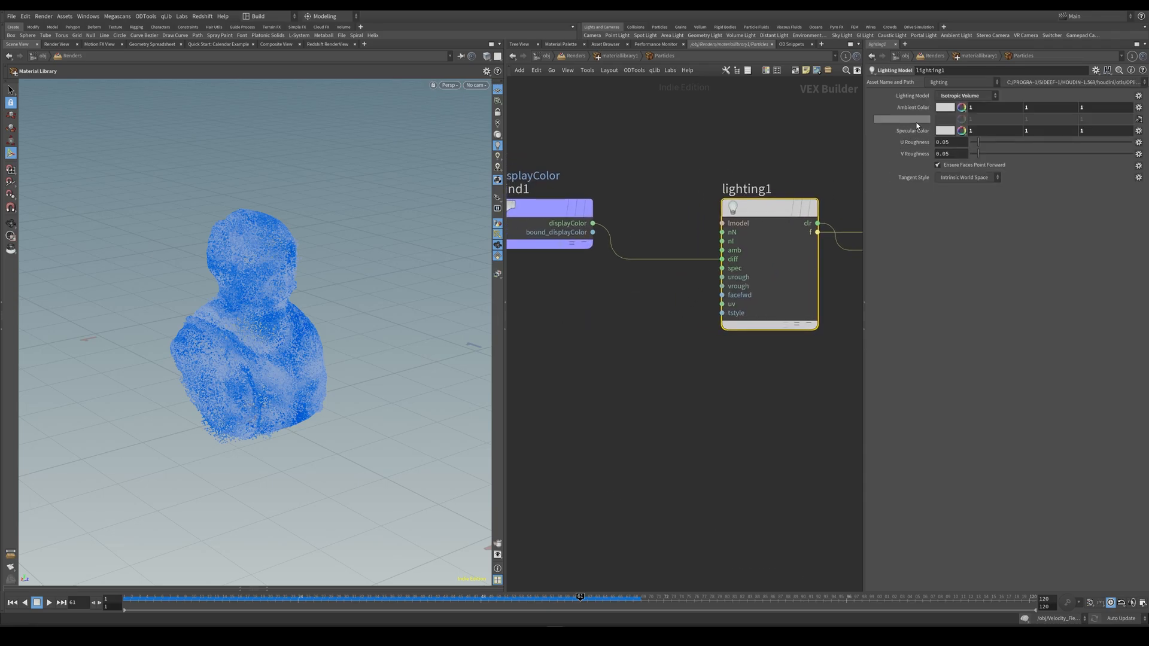
scroll(652, 308, "down", 4)
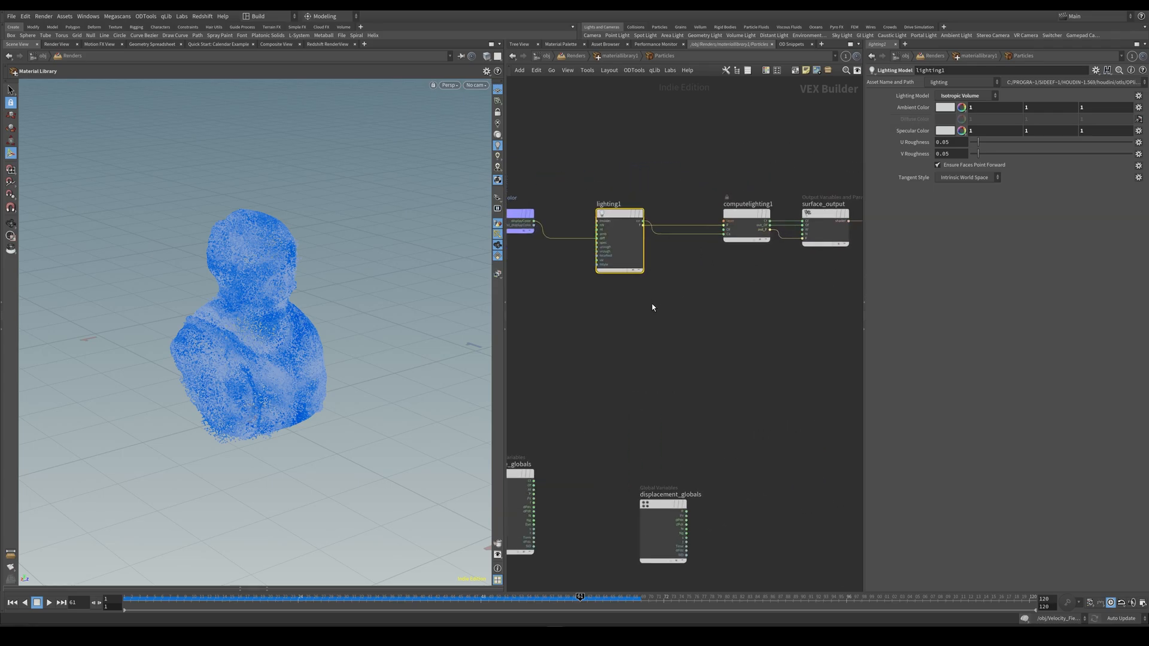
Examine how computelighting1, surface_output and output_collect are wired in the Particles material network.
scroll(652, 299, "up", 3)
left_click(723, 234)
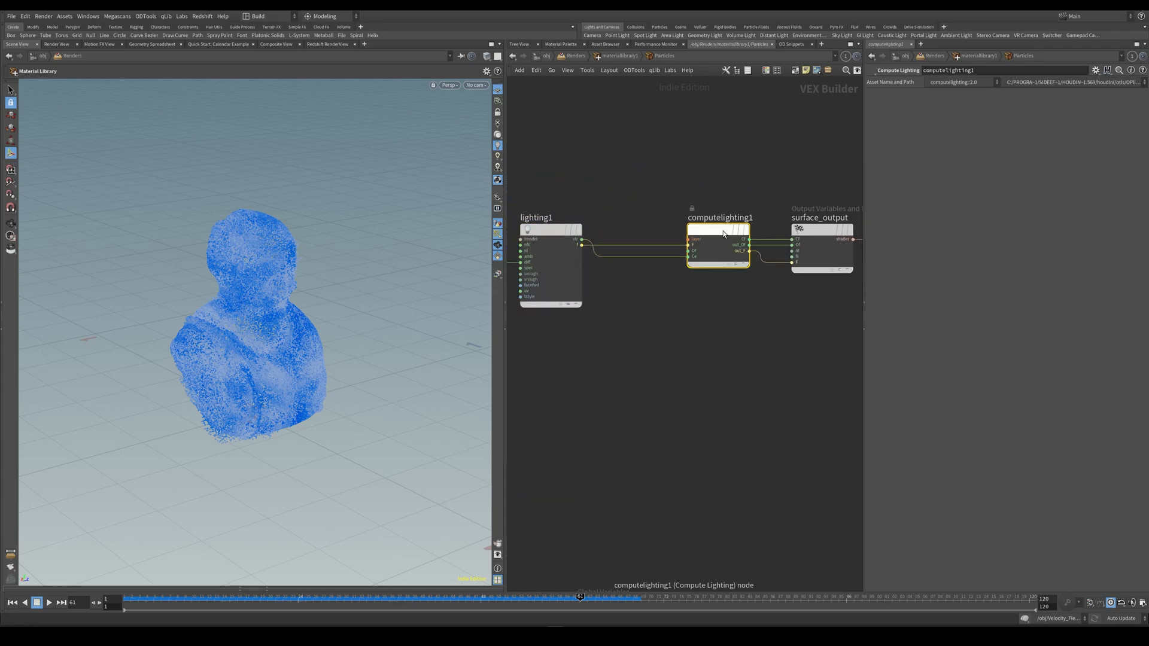
scroll(697, 312, "down", 2)
middle_click_drag(776, 324, 680, 309)
left_click(699, 263)
left_click(824, 257)
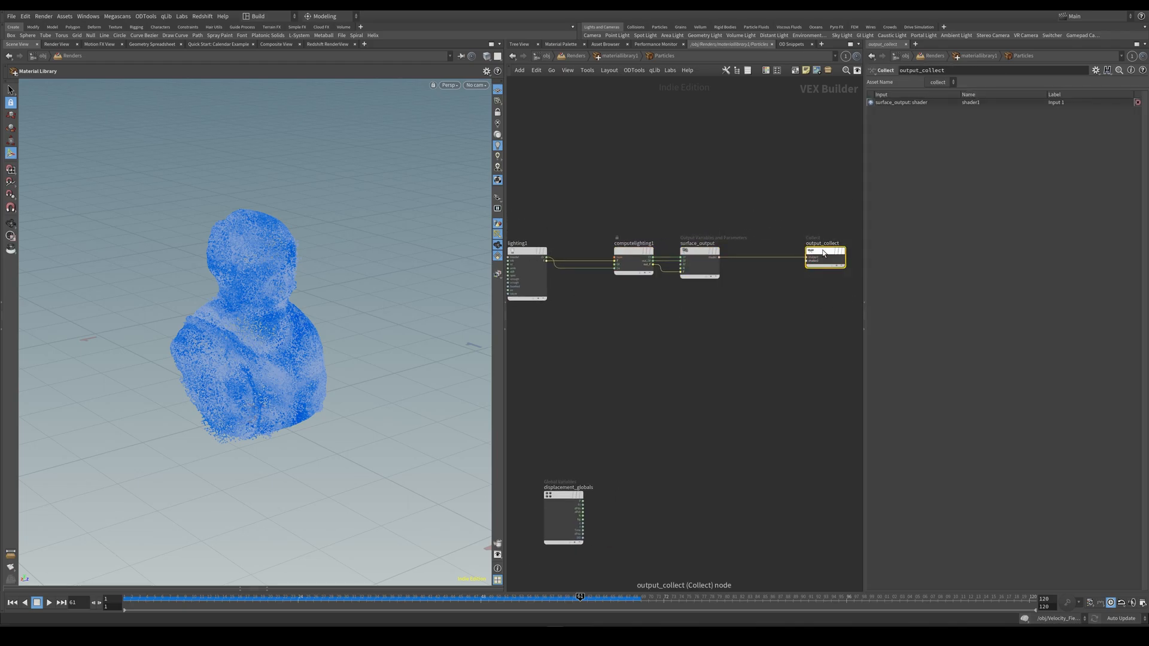
middle_click_drag(810, 273, 819, 233)
scroll(739, 290, "down", 3)
scroll(733, 289, "up", 2)
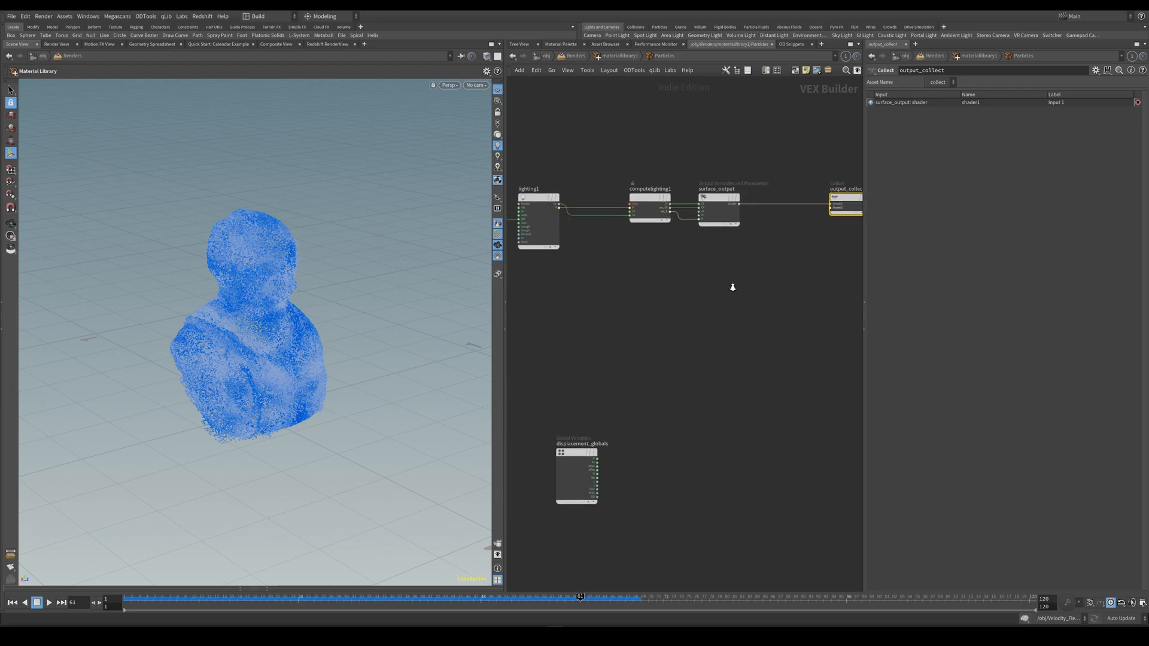
scroll(733, 289, "down", 2)
Return to the Renders network and assign the Particles material to /particles/points_0 in materiallibrary1.
left_click(615, 56)
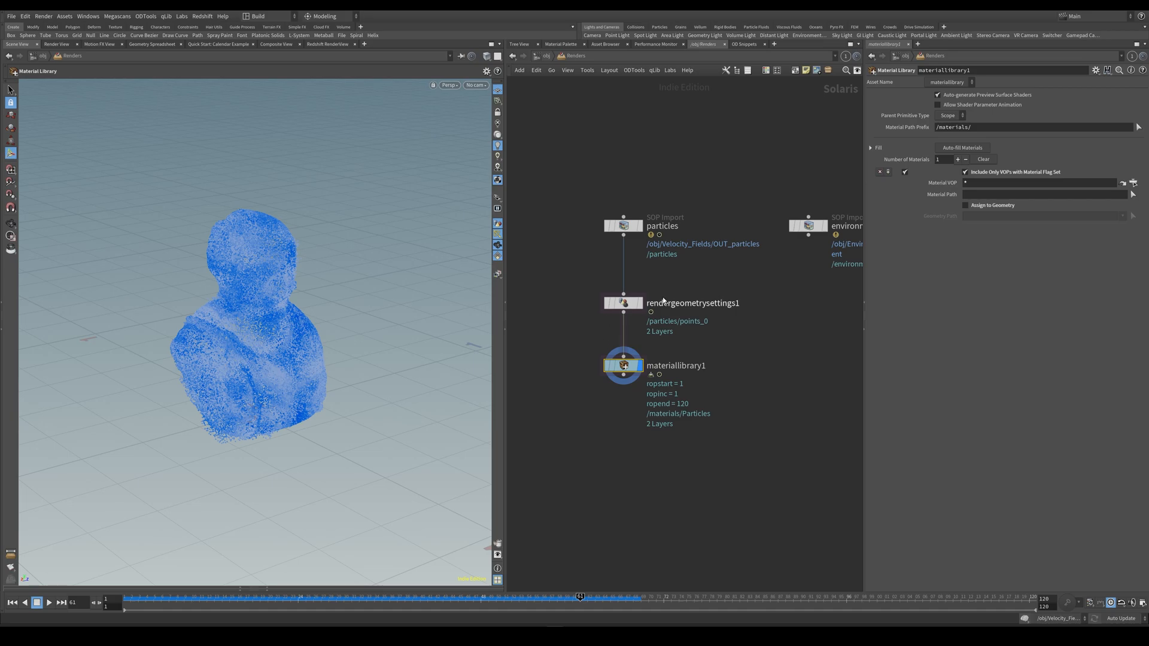
left_click(966, 206)
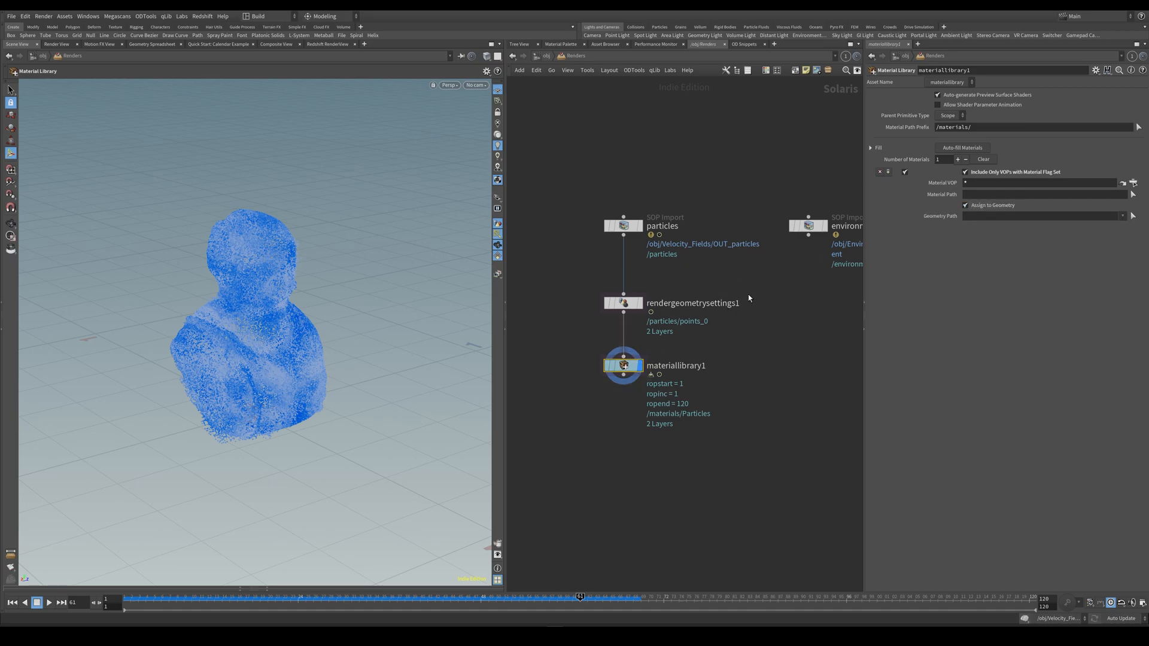
left_click(1133, 217, "ctrl")
left_click(966, 150)
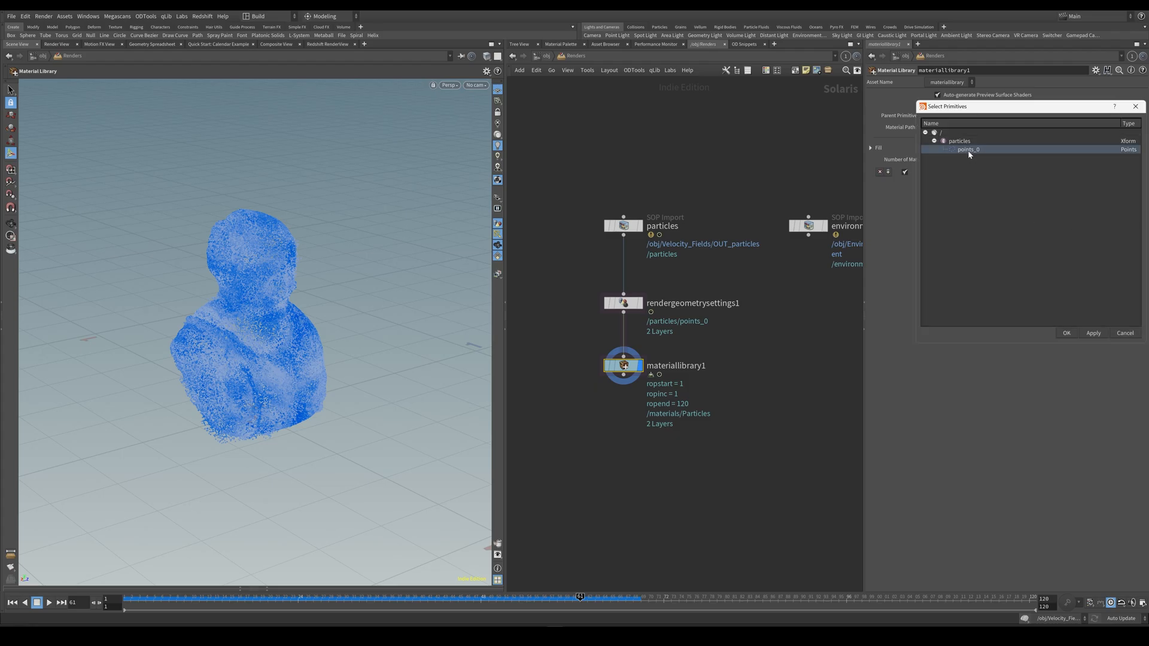
left_click(1067, 333)
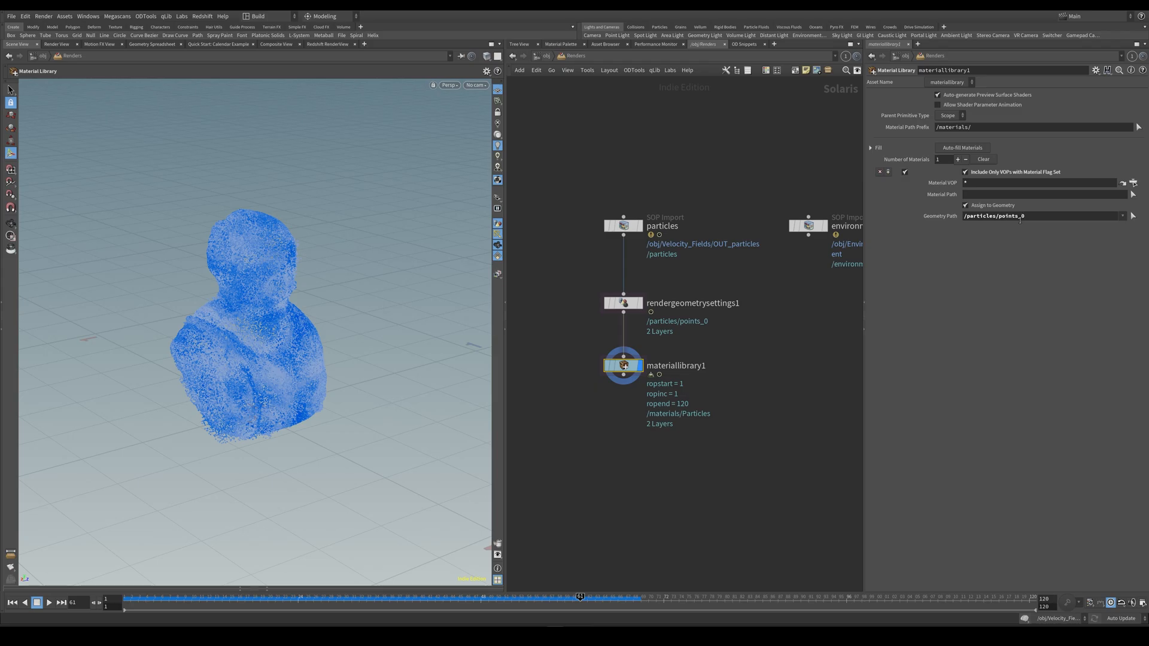
Add a second Material Library node connected below the environment import, level with materiallibrary1.
middle_click_drag(782, 295, 768, 234)
left_click(764, 216)
left_click_drag(767, 198, 769, 331)
key("Tab")
type("mat")
key("Return")
key("Return")
middle_click_drag(776, 364, 747, 370)
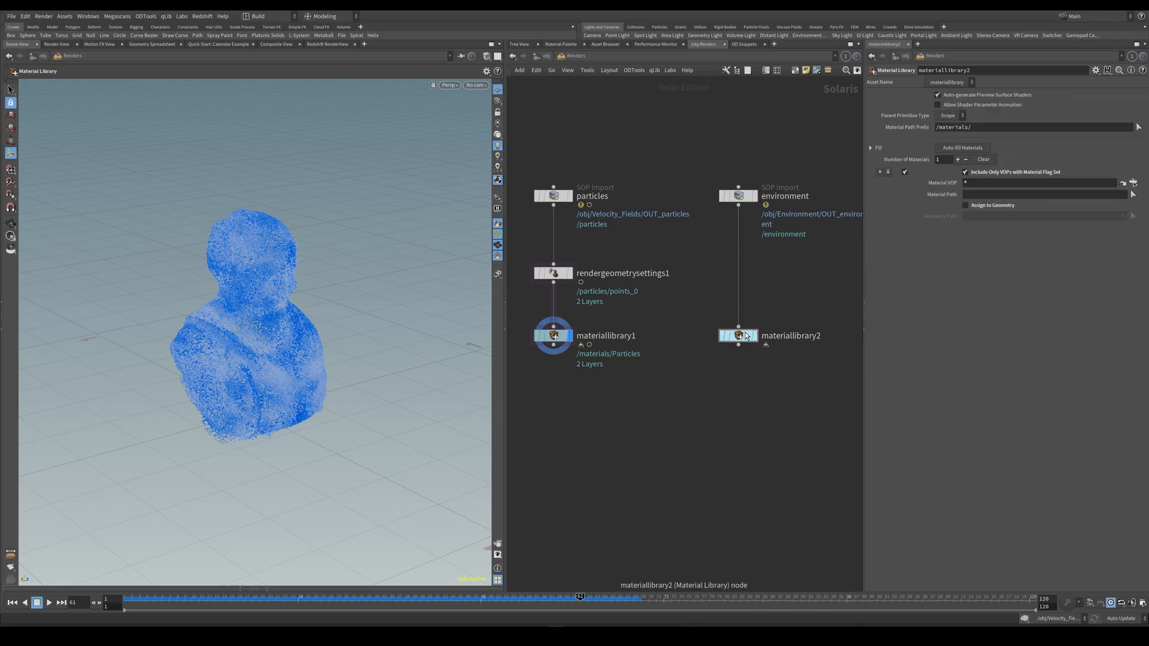
Paste the Floor principled shader into the environment branch's material library.
double_click(738, 336)
key("ctrl+v")
key("h")
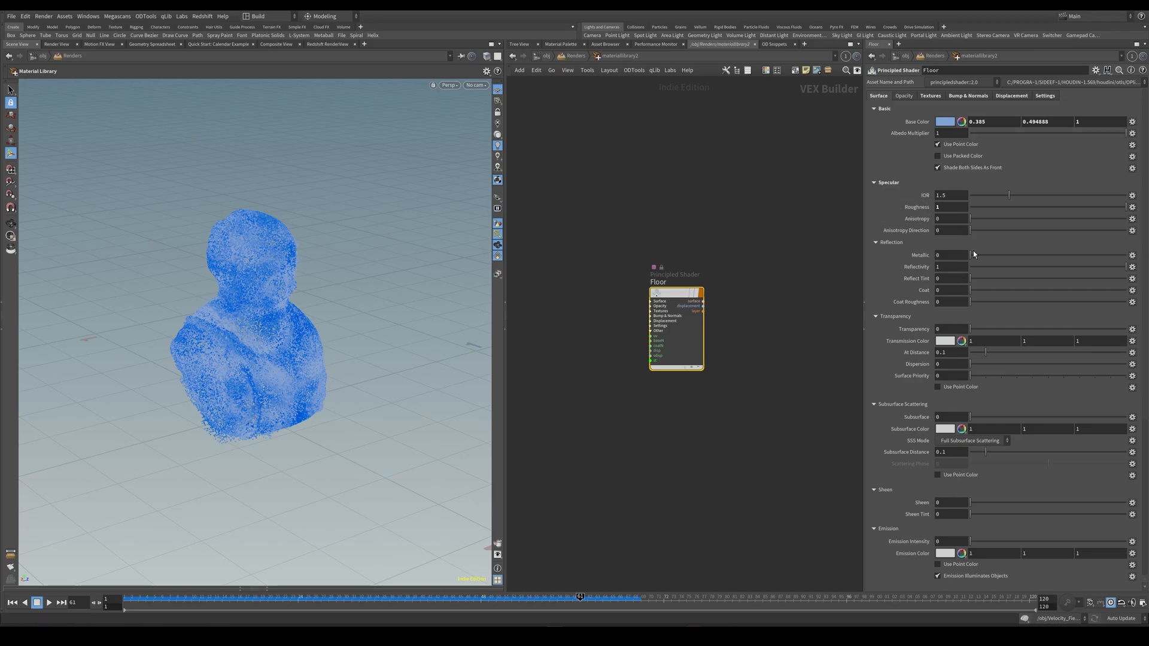
Examine the Floor shader's base color and roughness textures, normal map, displacement and UV scale settings.
left_click(931, 96)
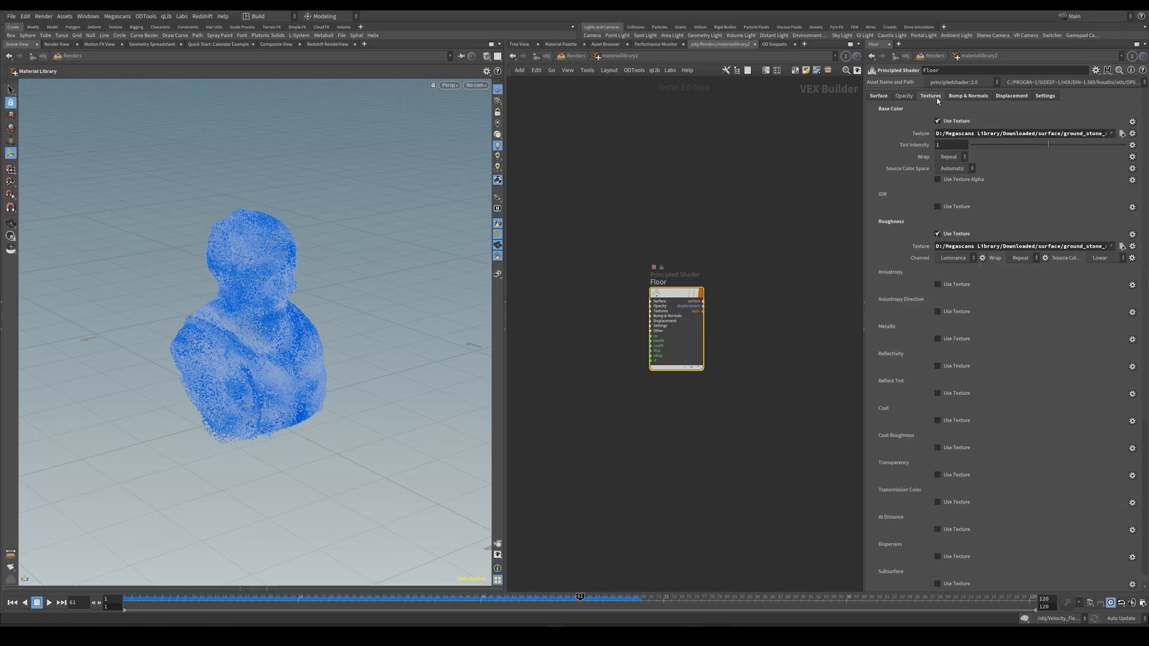
left_click_drag(865, 155, 722, 163)
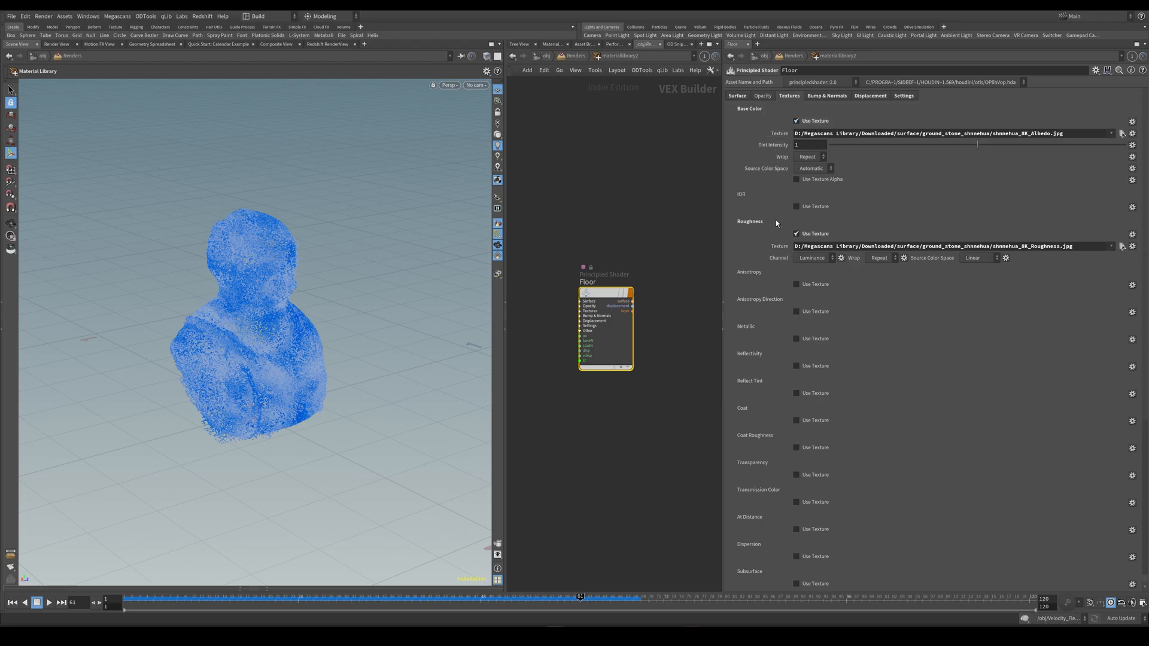
mouse_move(1144, 196)
left_mouse_down()
mouse_move(1145, 353)
mouse_move(1142, 188)
left_mouse_up()
left_click(827, 96)
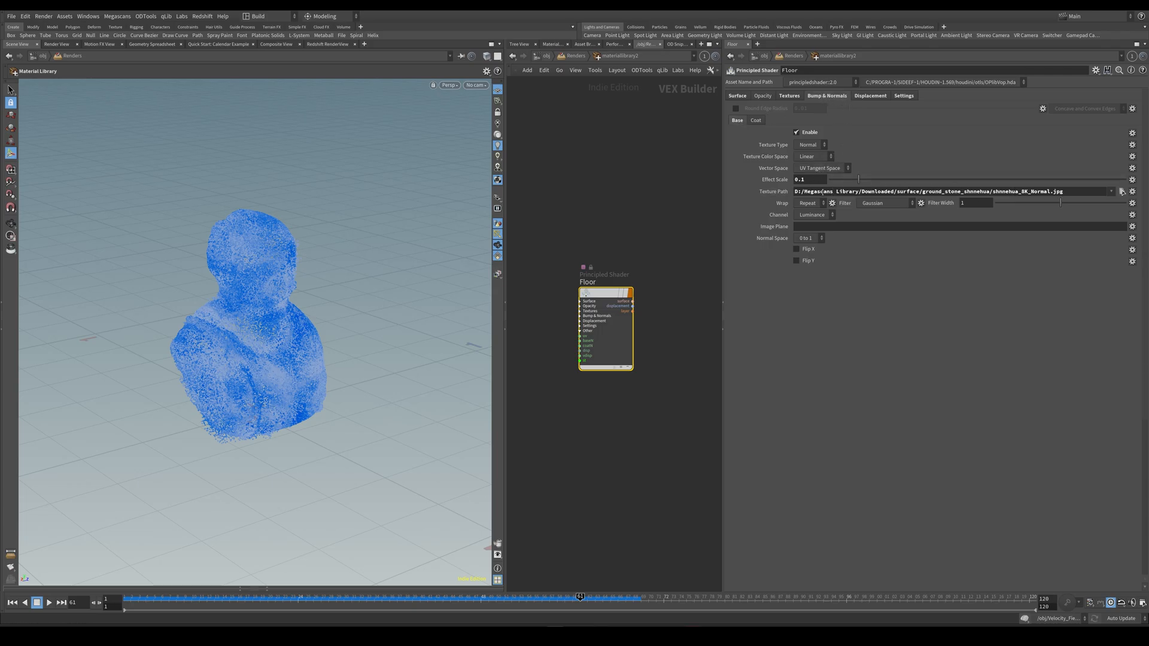
left_click(871, 96)
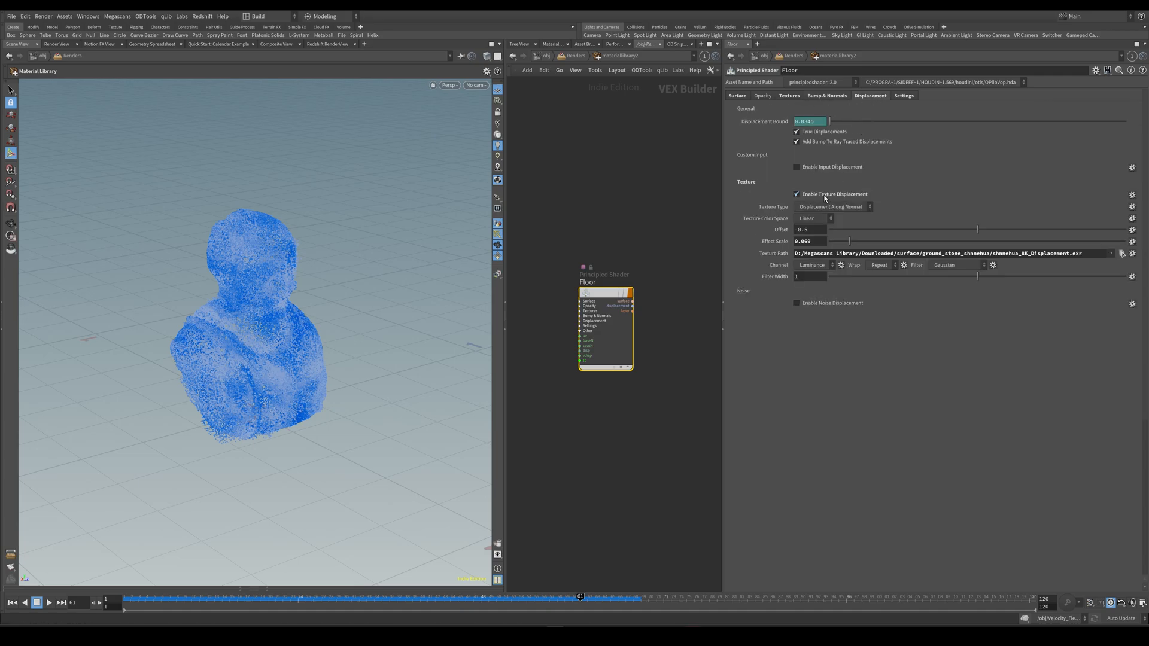
left_click(904, 96)
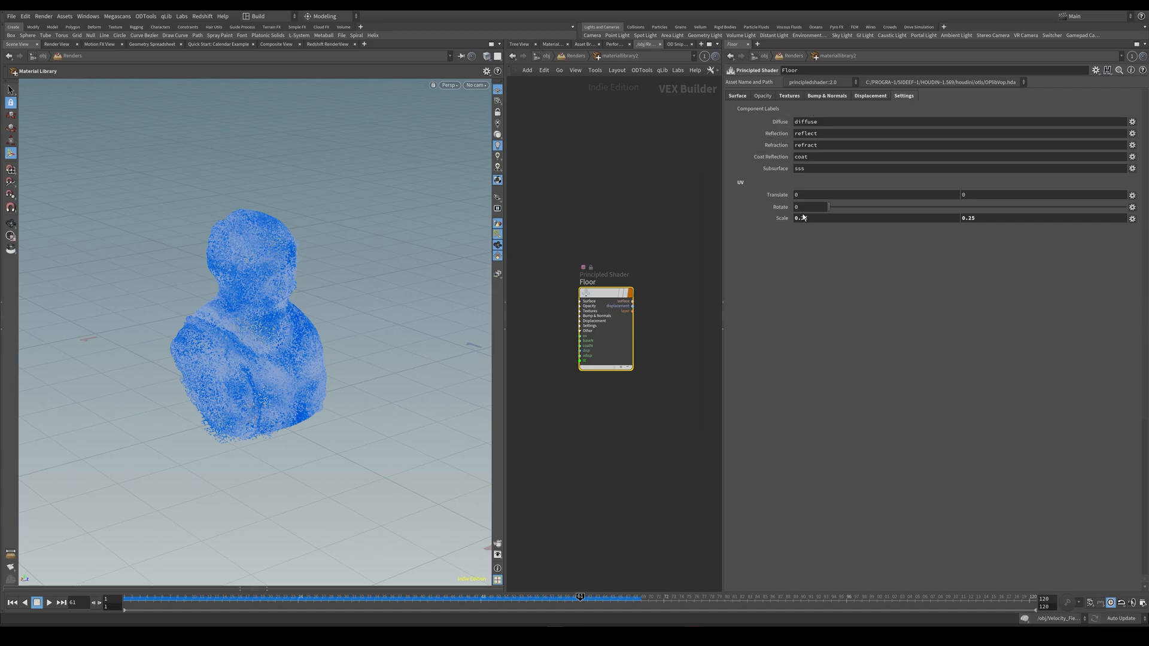
left_click(738, 97)
left_click(631, 213)
middle_click_drag(626, 229, 634, 195)
scroll(634, 195, "down", 1)
left_click(789, 95)
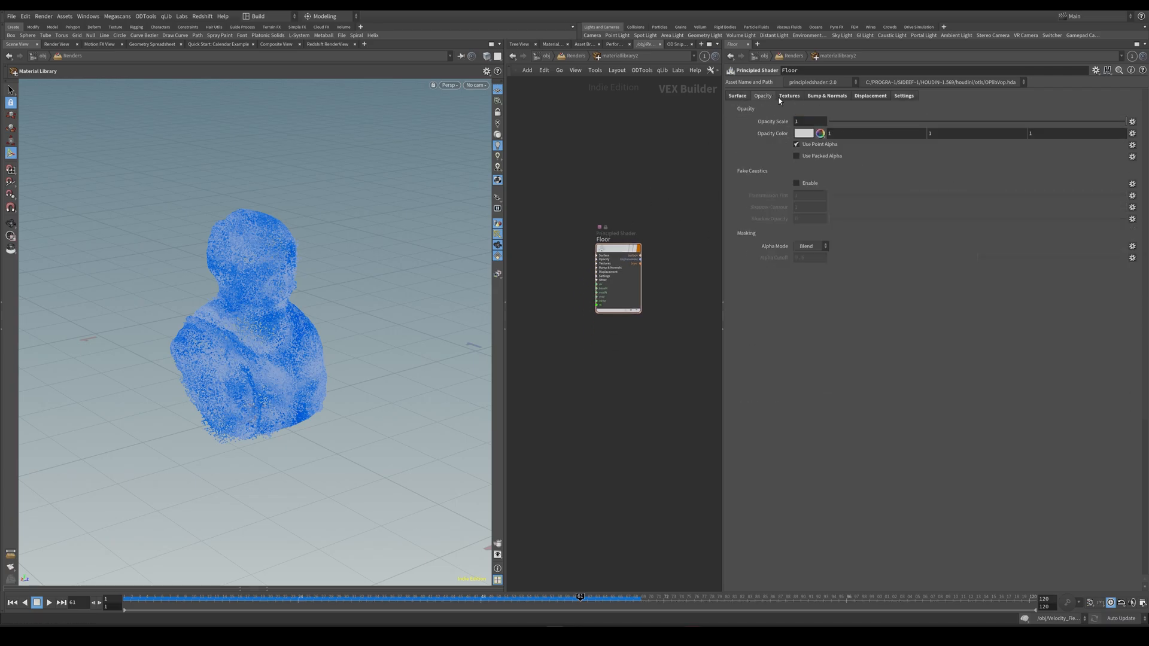
left_click_drag(1144, 184, 1114, 455)
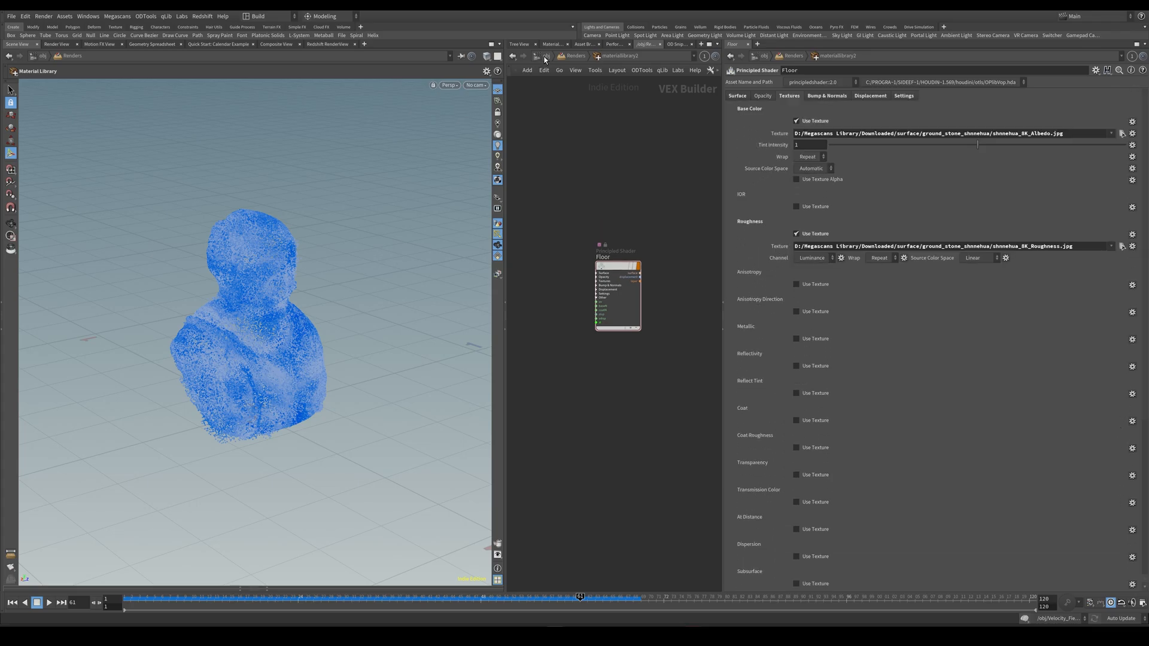
Return to the Renders network and merge materiallibrary1 and materiallibrary2 with a Merge node set as the displayed node.
key("u")
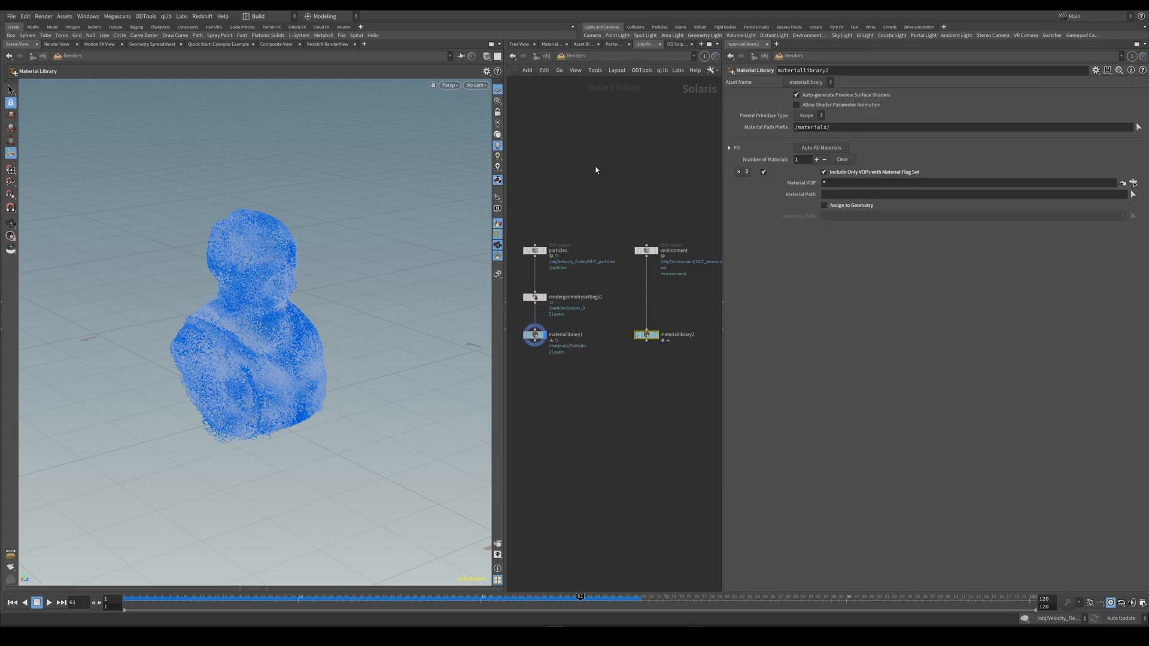
left_click(556, 289)
left_click(667, 286, "shift")
left_click(576, 347, "alt")
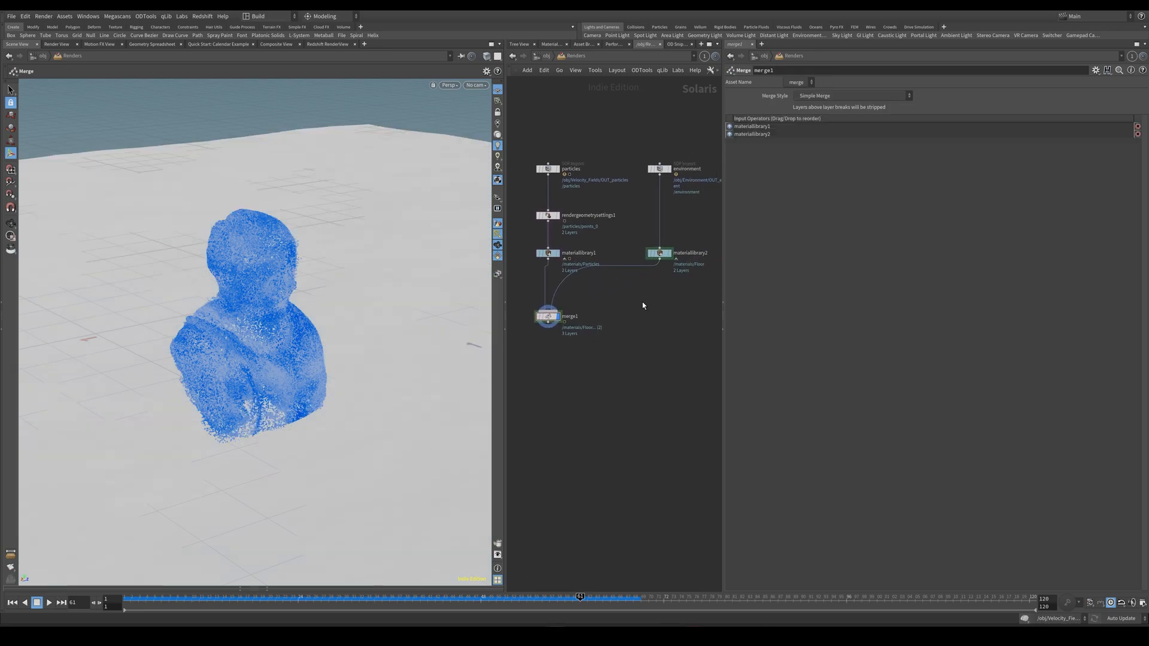
Assign the Floor material to /environment/mesh_0 in materiallibrary2.
left_click(660, 253)
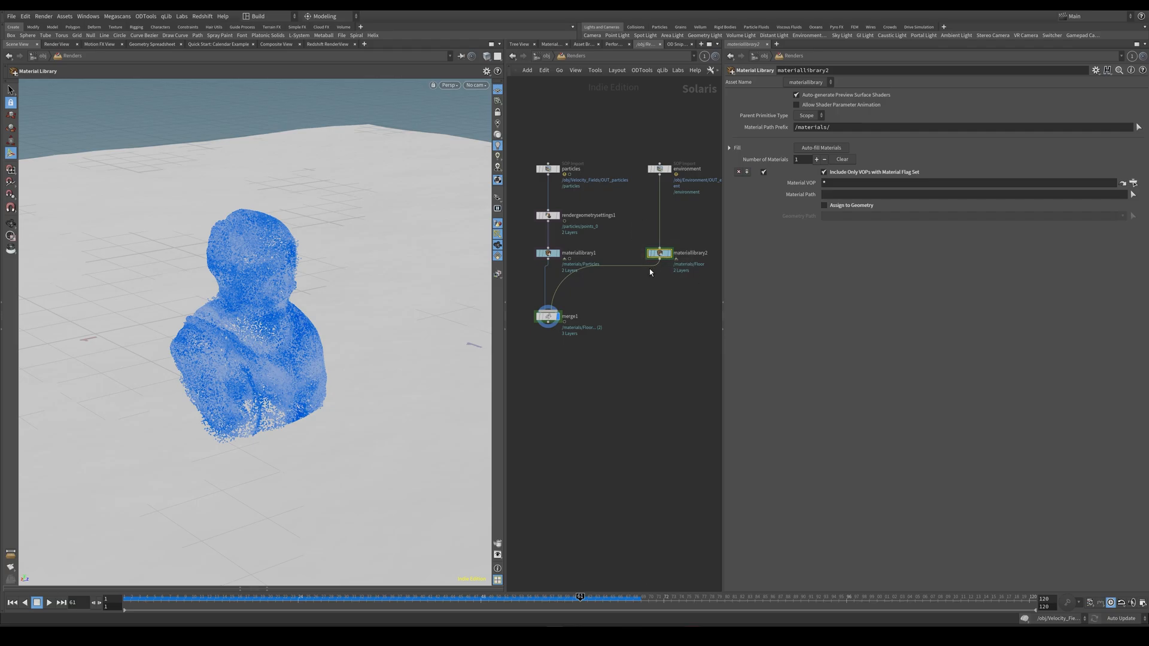
left_click(852, 207)
left_click(1132, 216)
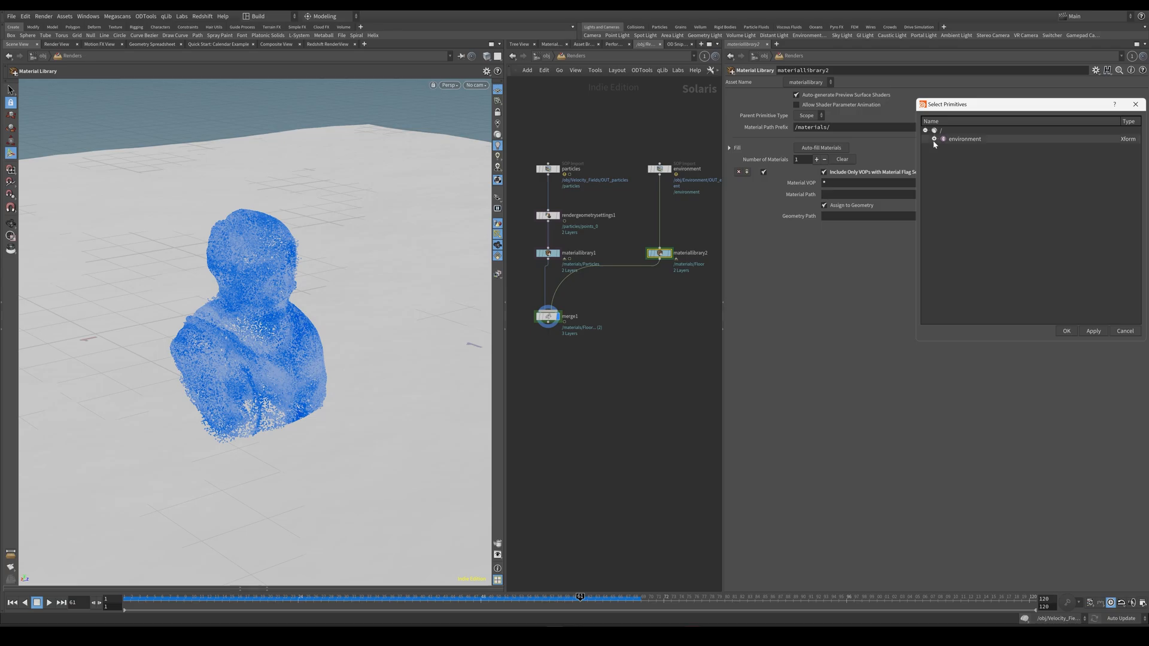
left_click(1065, 332)
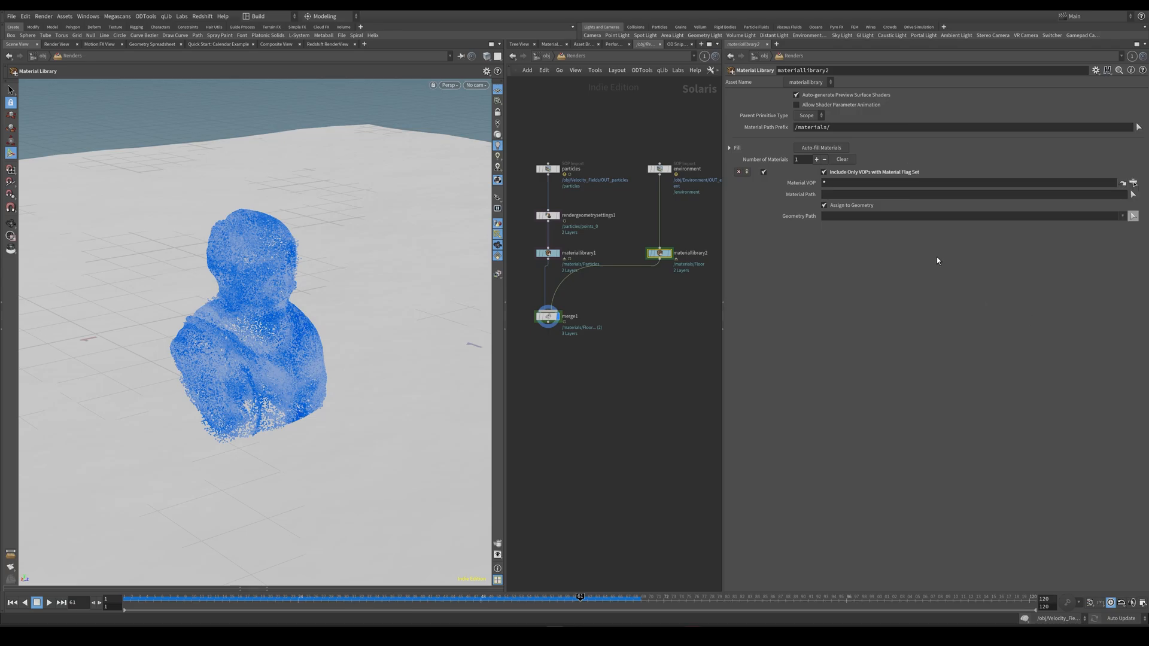
left_click(1133, 216)
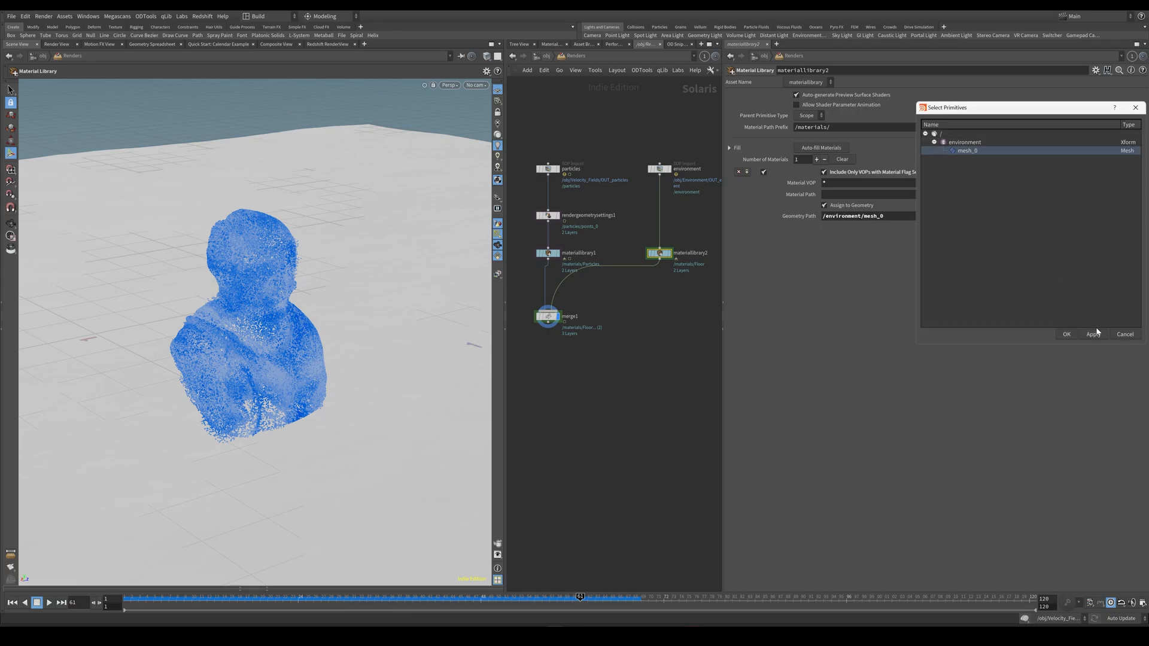
left_click(1123, 334)
left_click(629, 385)
middle_click_drag(630, 385, 632, 373)
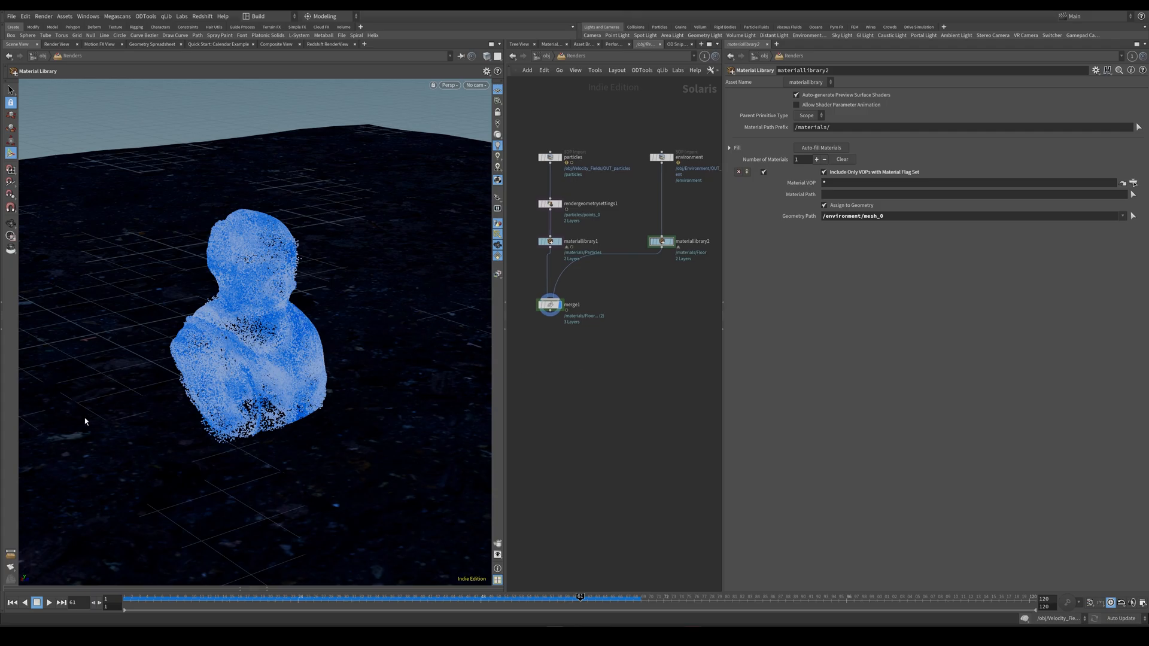
Paste the key, fill, rim and lightlinker1 nodes connected below the merge and display the stage at the key light.
middle_click_drag(588, 409, 616, 393)
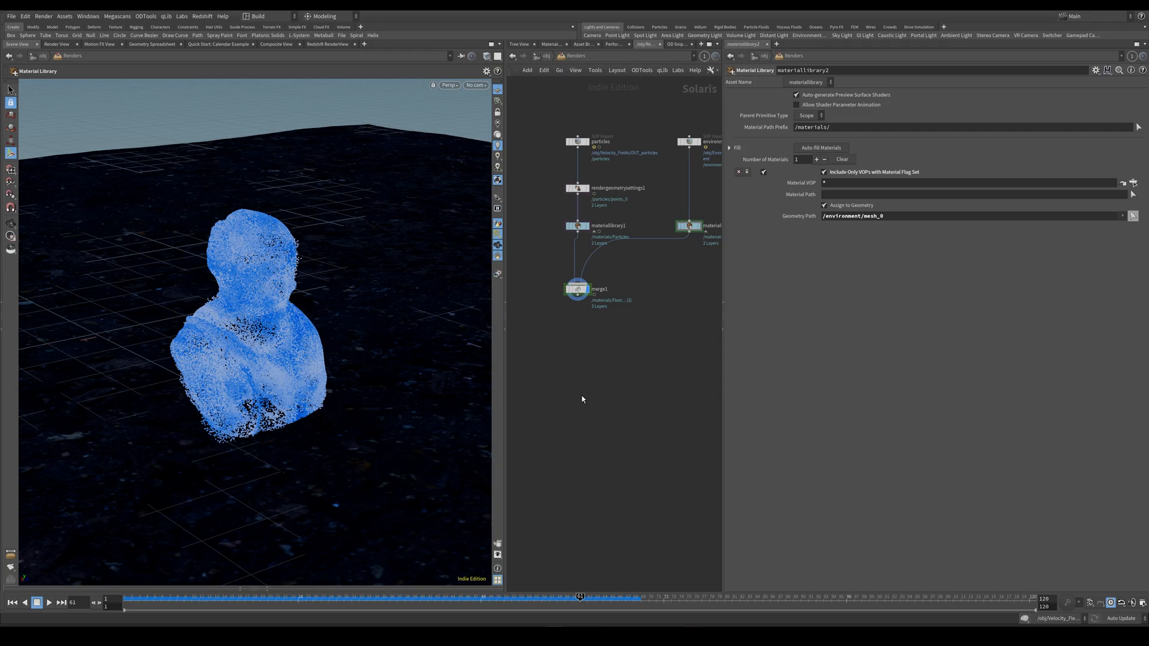
key("ctrl+v")
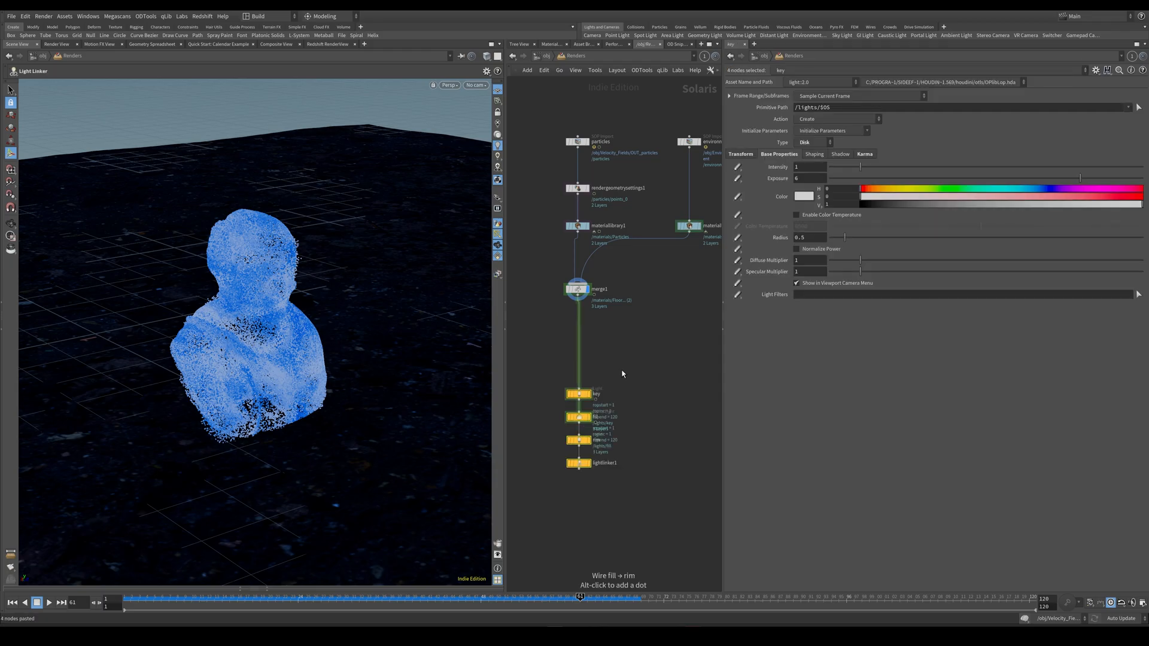
left_click(583, 355)
left_click(587, 350)
Examine the key light's placement in the scene and its transform, base and Karma properties.
key("space")
left_click_drag(428, 295, 393, 351)
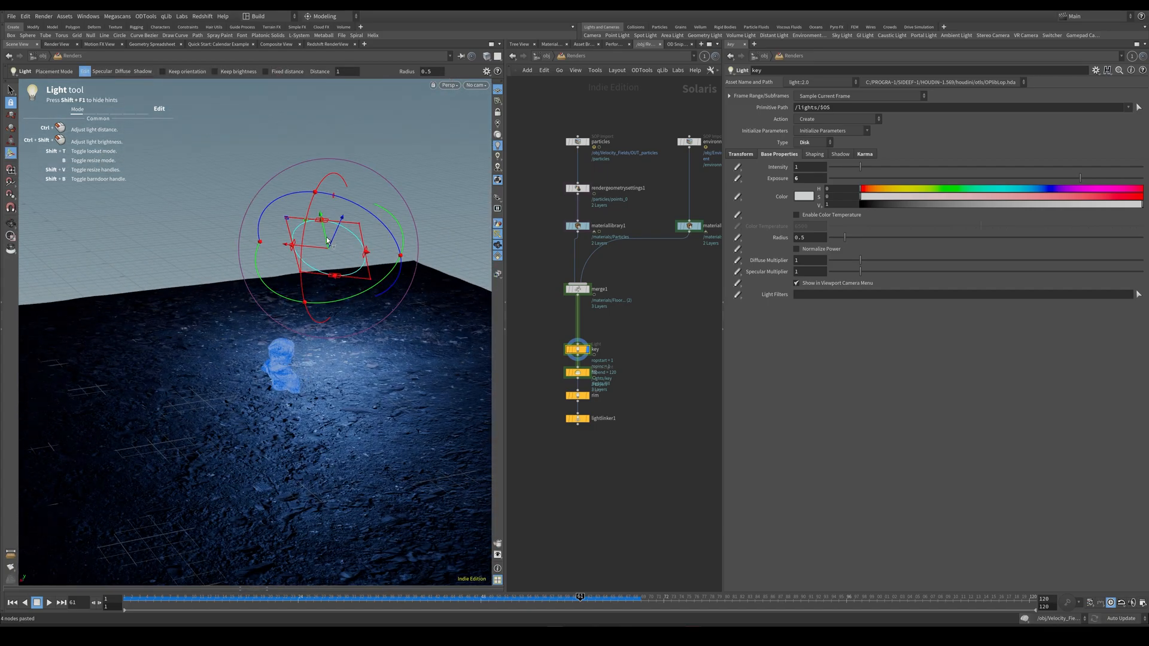
left_click_drag(389, 287, 311, 261)
middle_click_drag(311, 260, 386, 288)
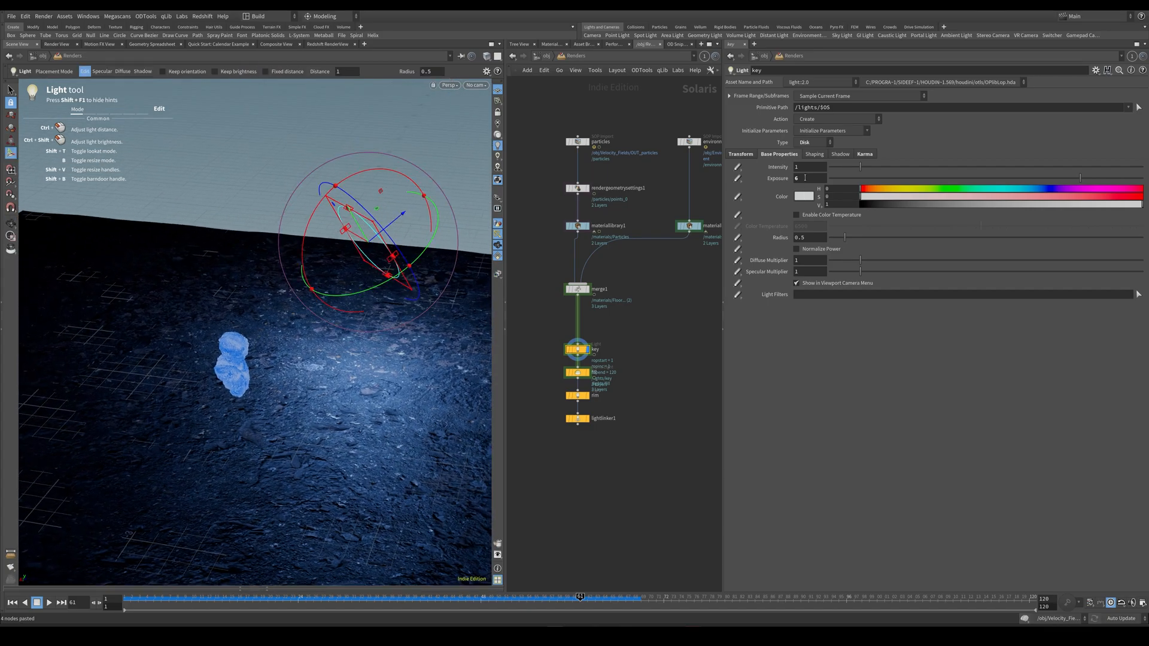
left_click(745, 155)
left_click(783, 156)
left_click(867, 155)
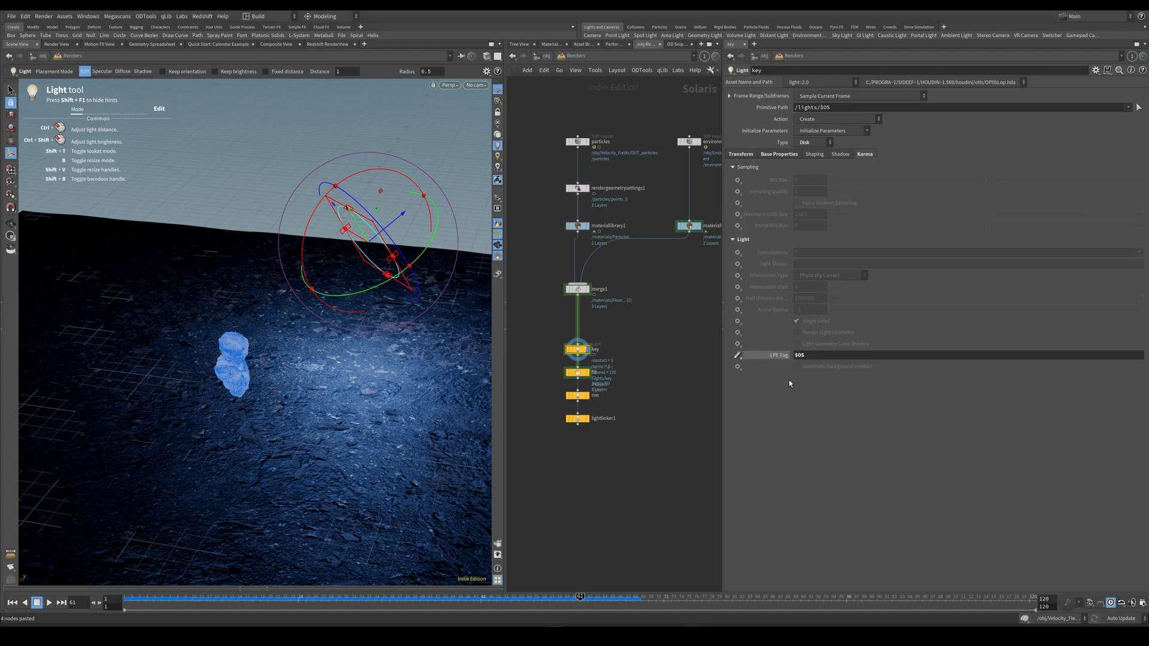
Display the stage at the fill dome light and examine its base and Karma properties.
left_click(577, 373)
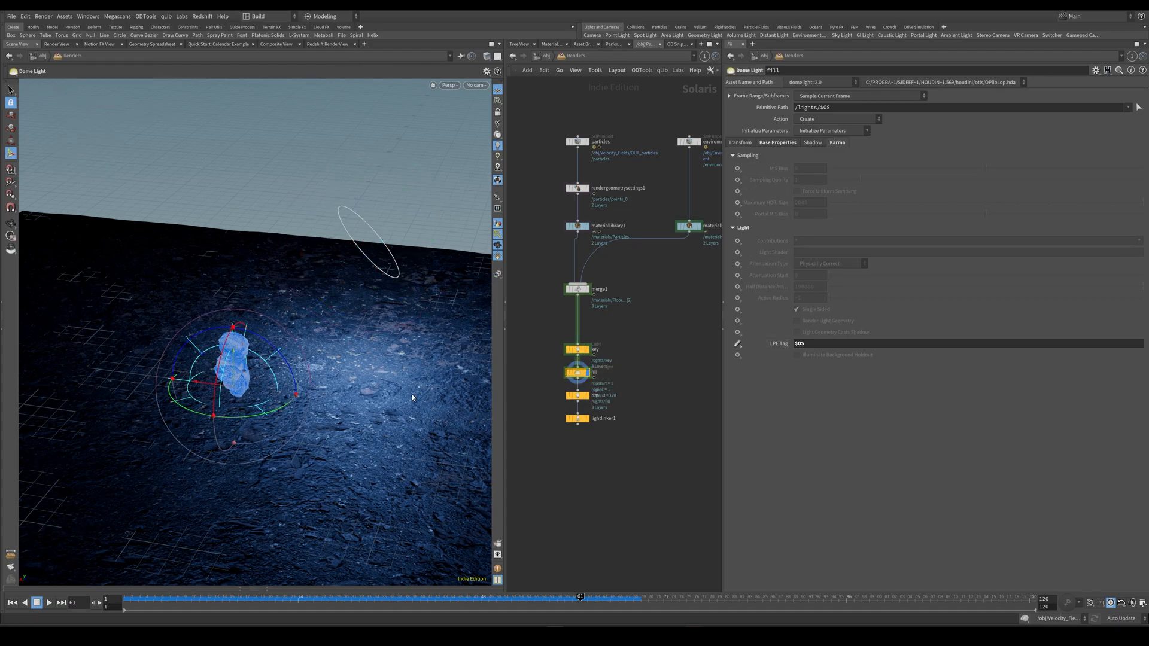
left_click(772, 142)
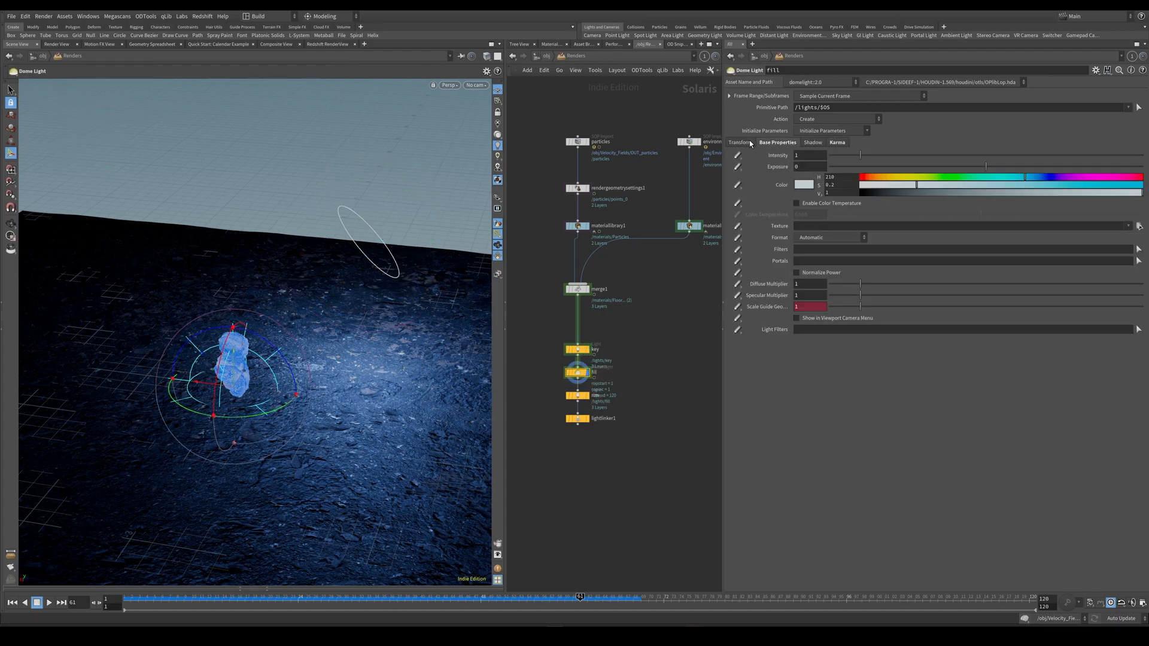
scroll(616, 381, "up", 5)
scroll(581, 357, "down", 5)
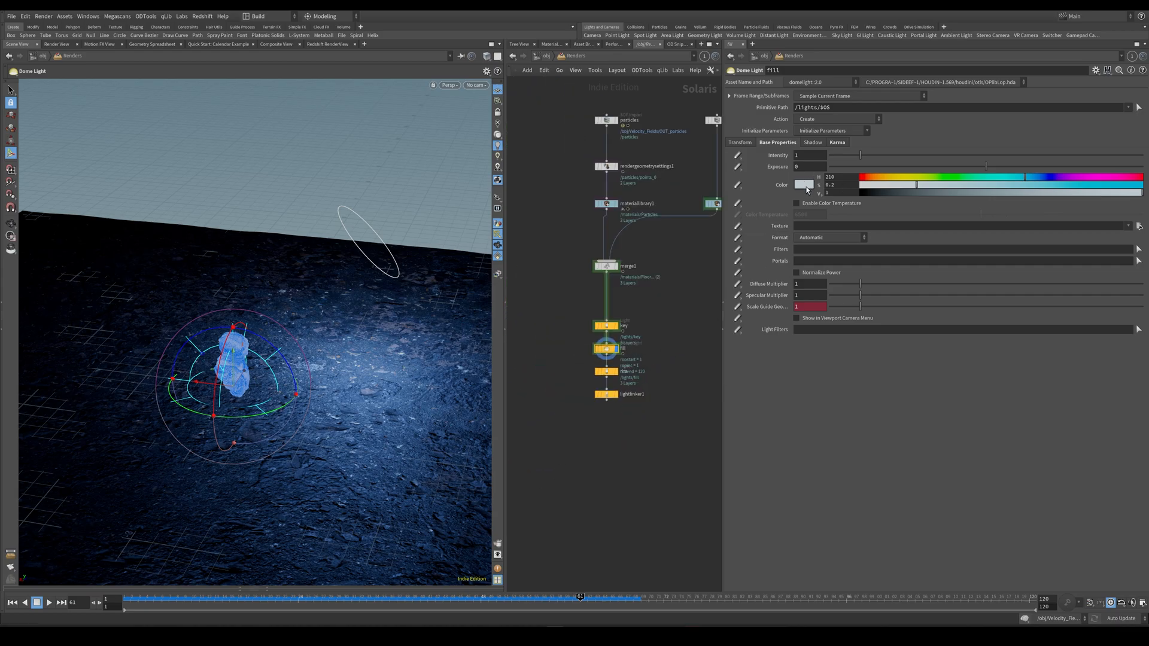
left_click(837, 145)
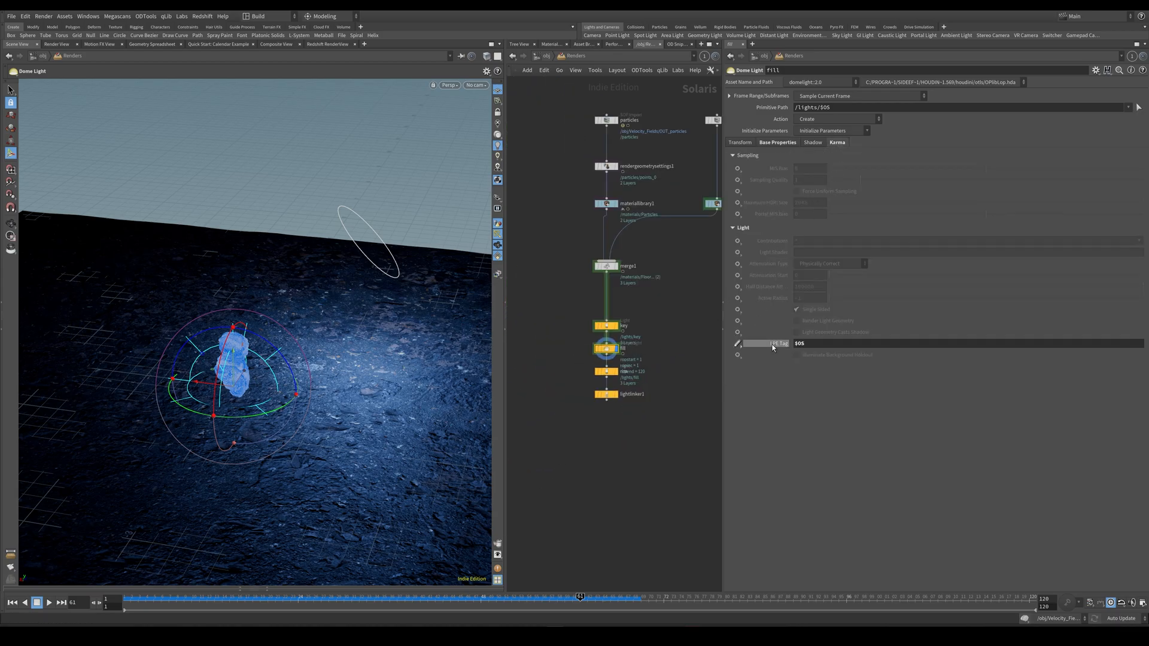
Display the stage at the rim light and examine its rectangle's placement around the bust.
left_click(607, 372)
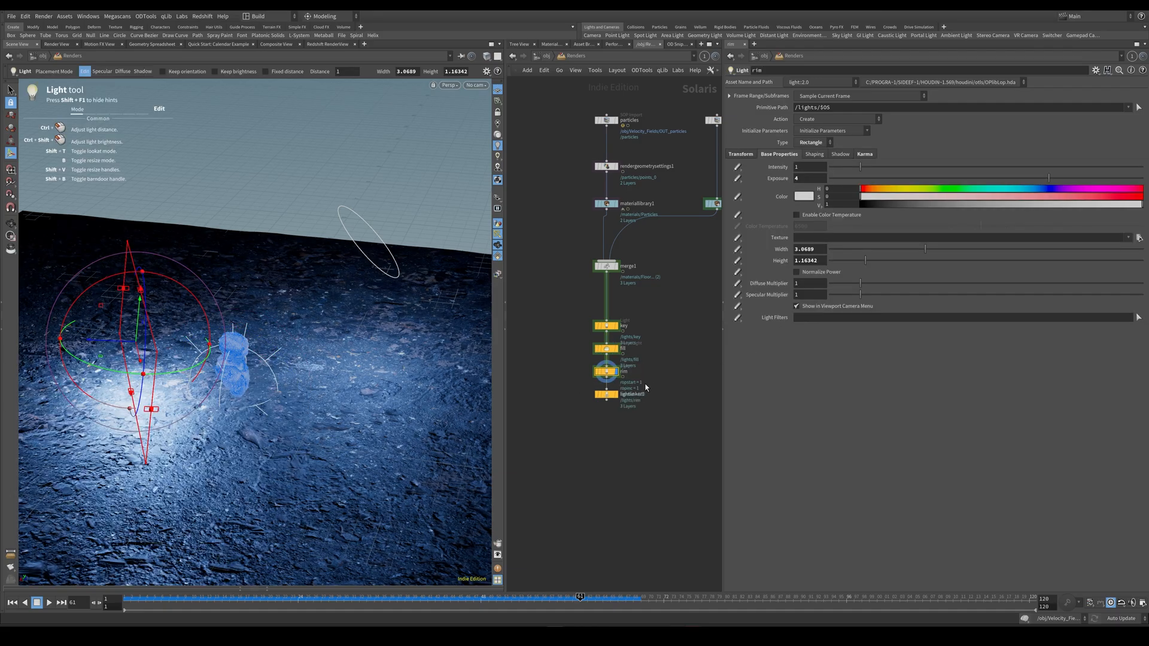
left_click_drag(287, 315, 393, 304, "alt")
scroll(326, 329, "up", 3)
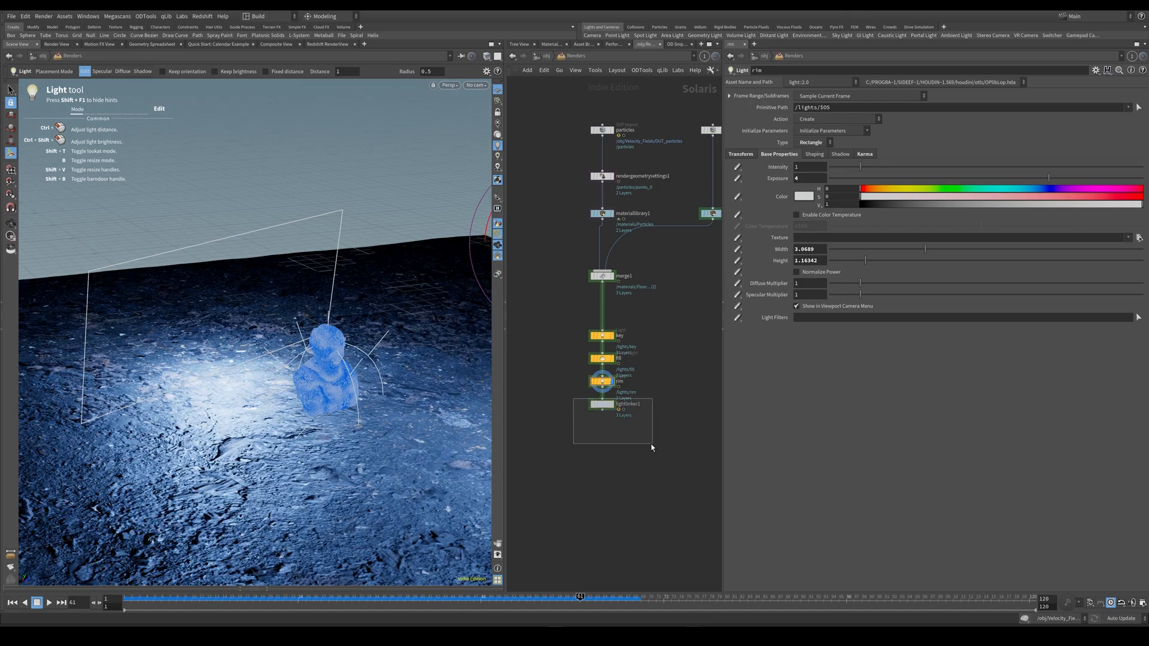
Move lightlinker1 further below the rim light, display the stage at it and show the rim light's linking rule.
left_click(606, 409)
left_click_drag(606, 409, 605, 439)
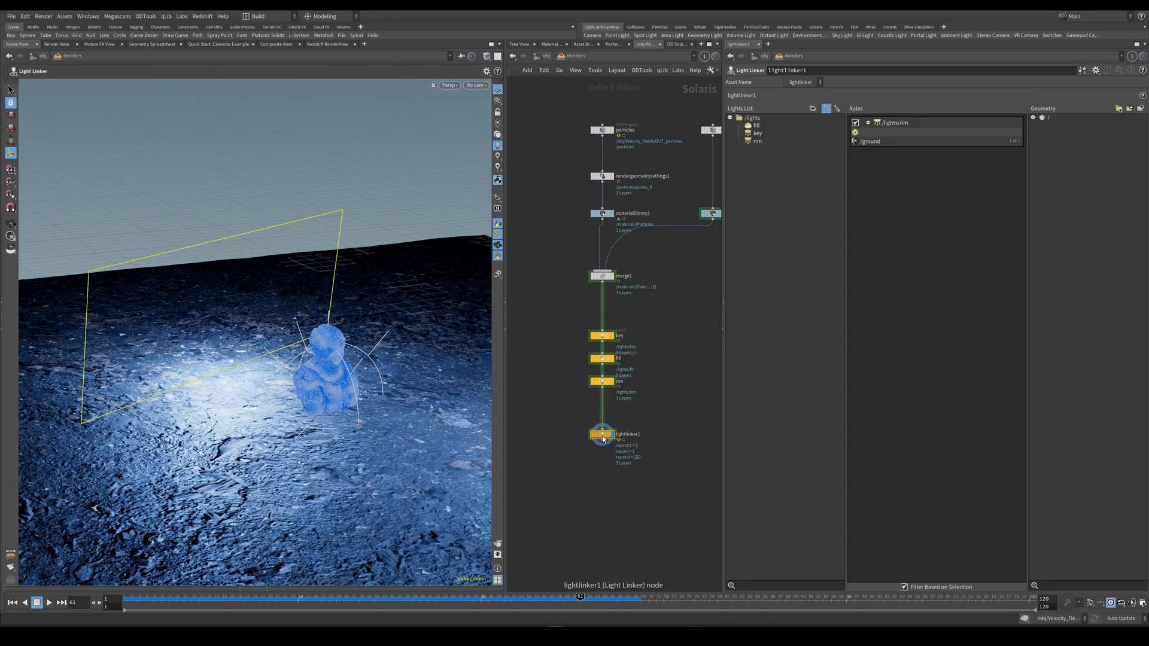
left_click(758, 141)
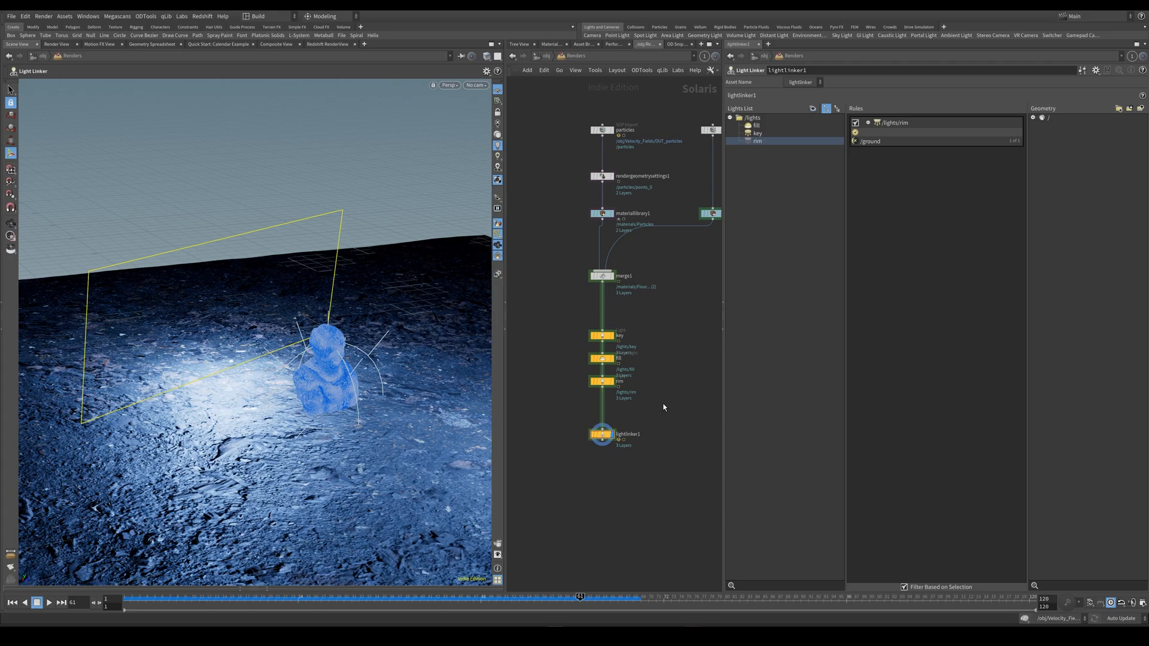
key("Escape")
left_click_drag(336, 423, 338, 401, "alt")
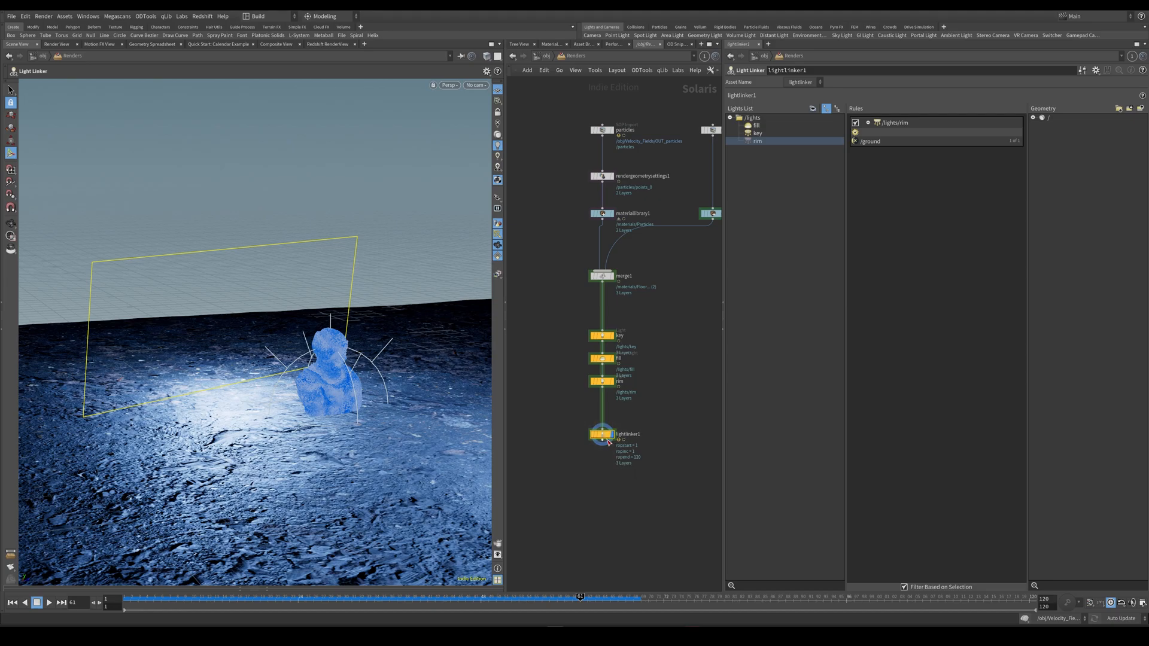
Try linking the fill light to /environment with a lightlinker1 rule, remove that rule and reselect the rim light.
left_click(758, 126)
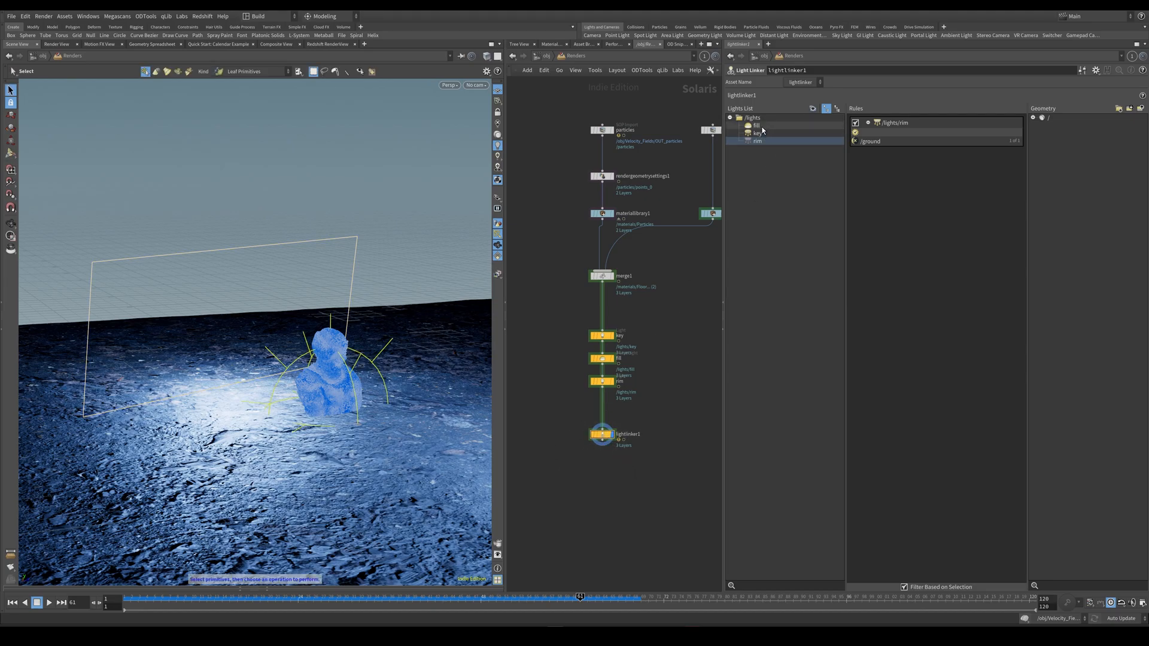
left_click_drag(759, 128, 907, 138)
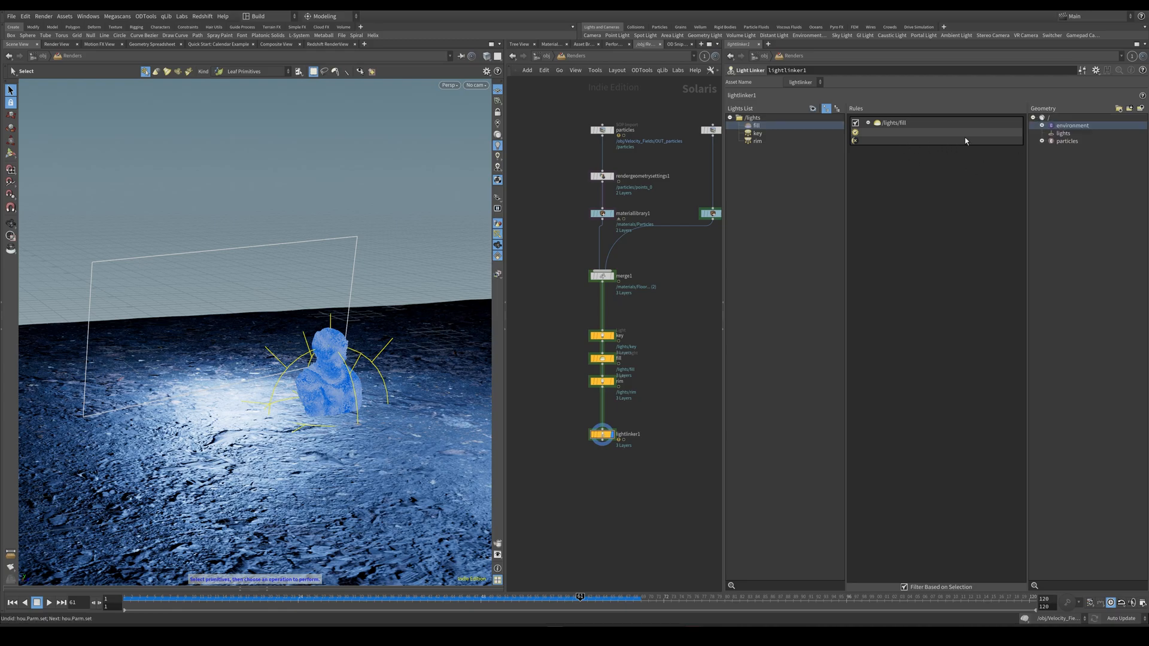
left_click_drag(1073, 125, 896, 143)
middle_click_drag(577, 466, 617, 431)
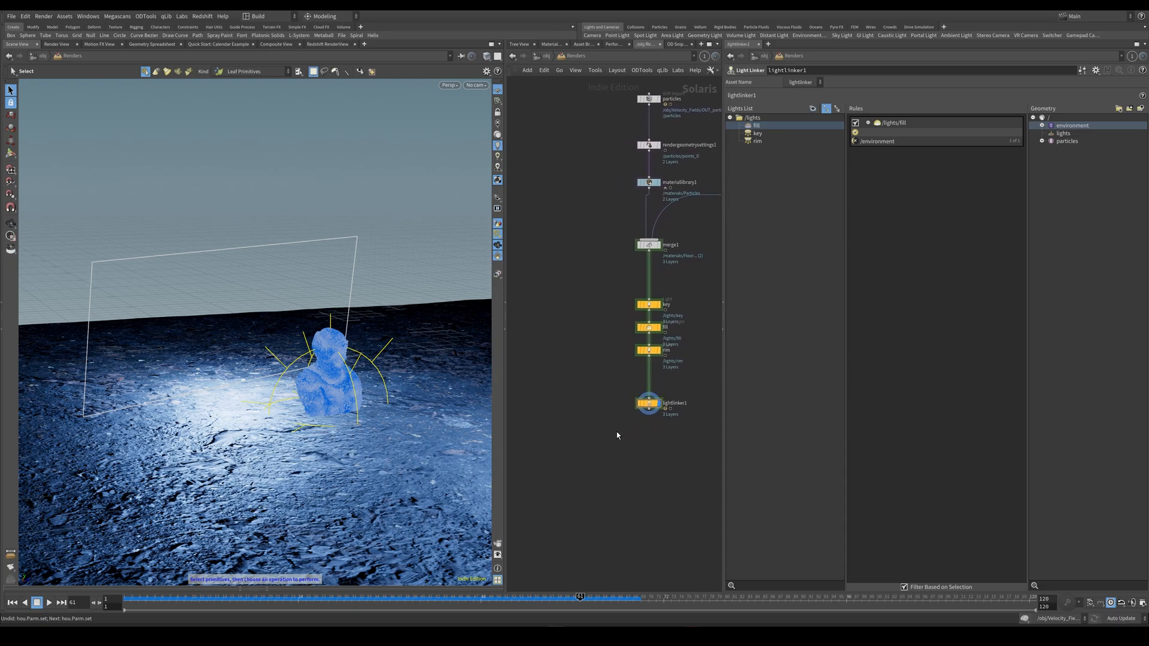
scroll(603, 446, "down", 2)
left_click(1017, 123)
left_click(802, 142)
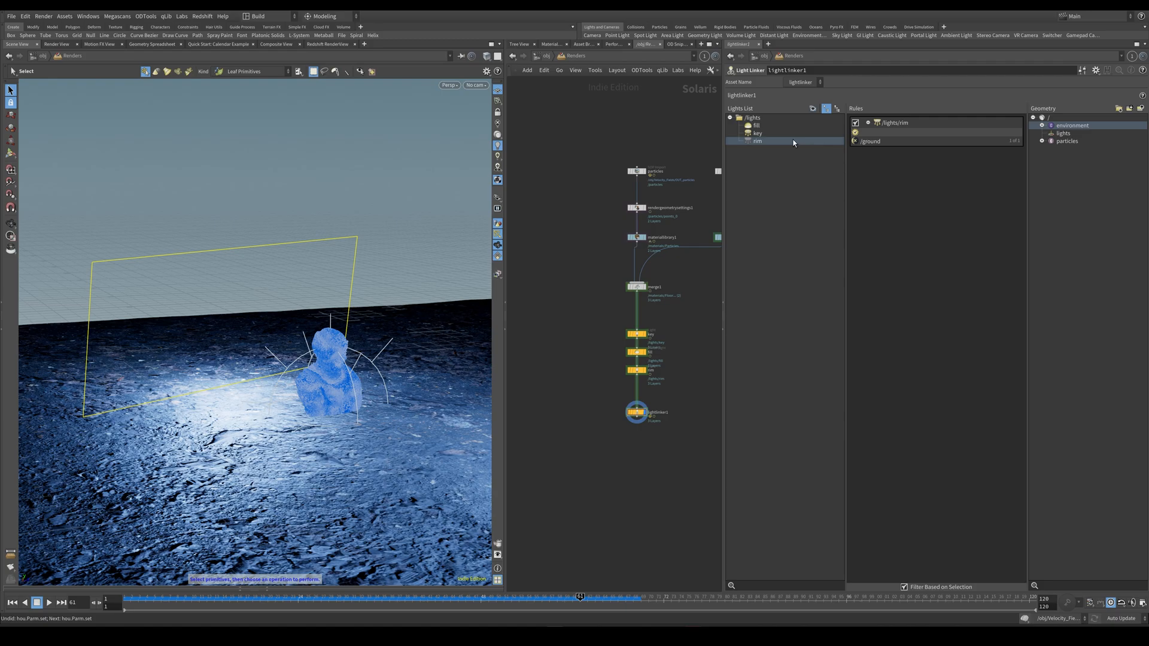
Add a Scene Import (Cameras) node connected below lightlinker1 as the displayed node.
middle_click_drag(647, 464, 589, 415)
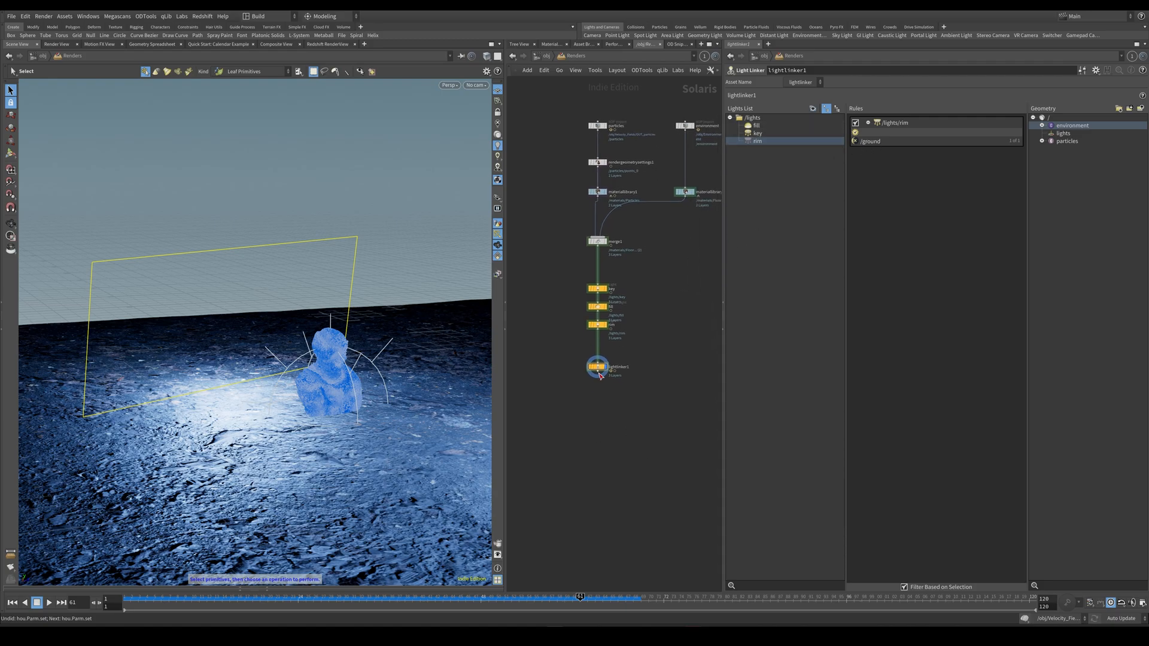
key("Tab")
type("scene import")
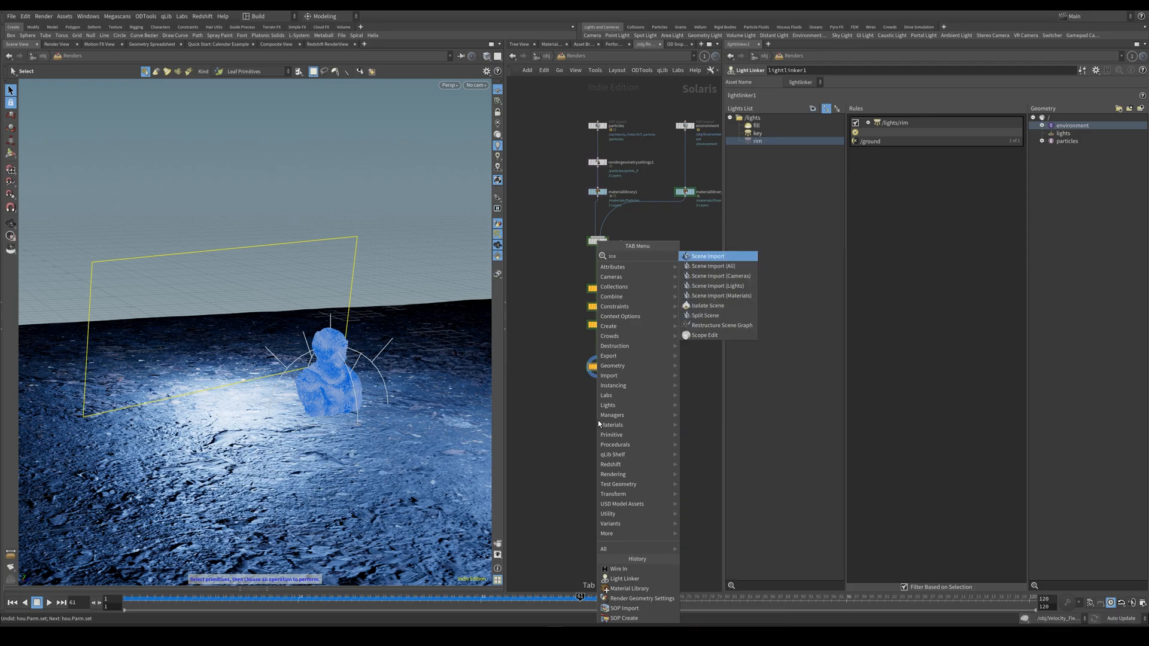
key("Down")
key("Down")
key("Return")
left_click(598, 420)
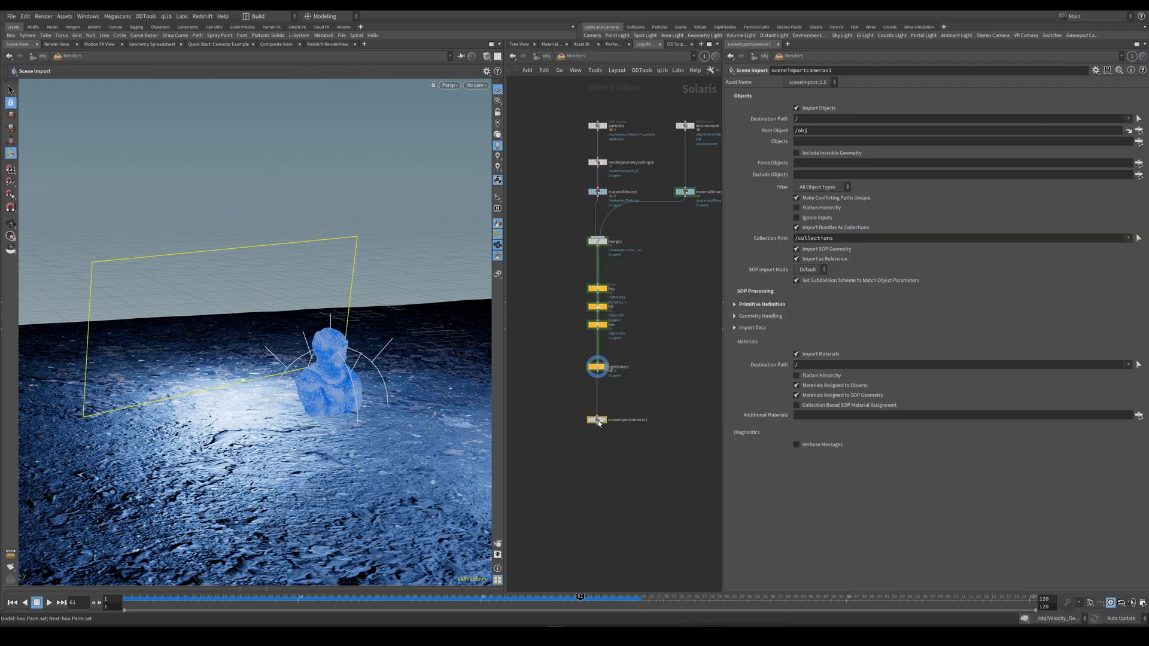
View the scene through camera1 and play the animation from frame 1.
left_click(477, 85)
left_click(479, 94)
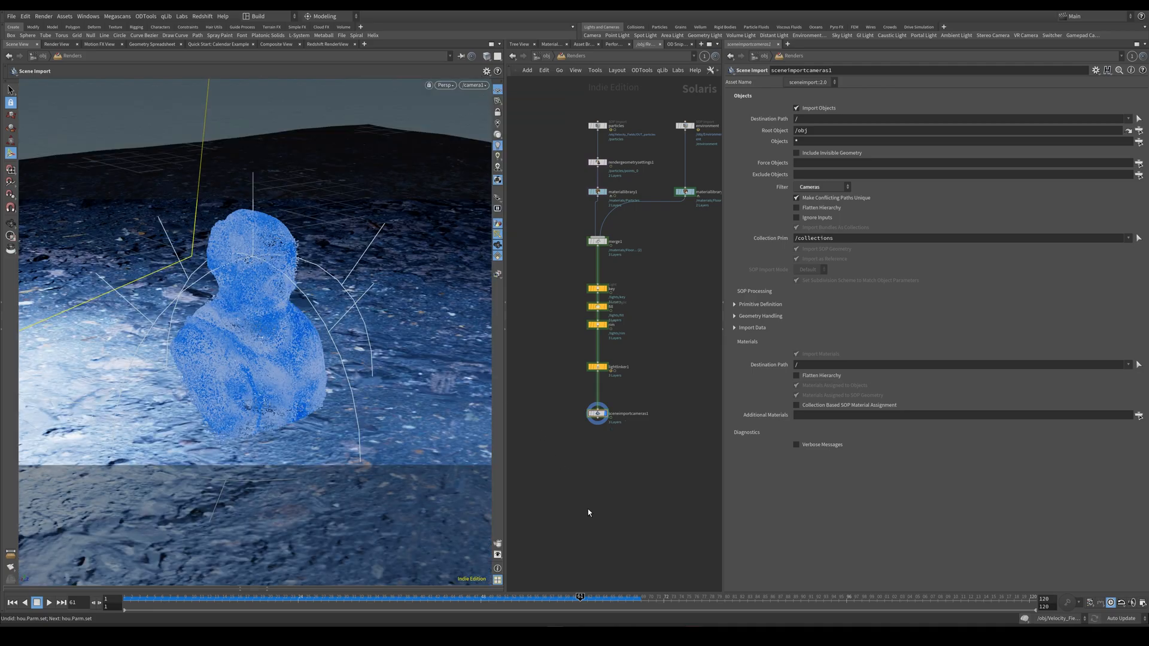
left_click(12, 603)
left_click(49, 603)
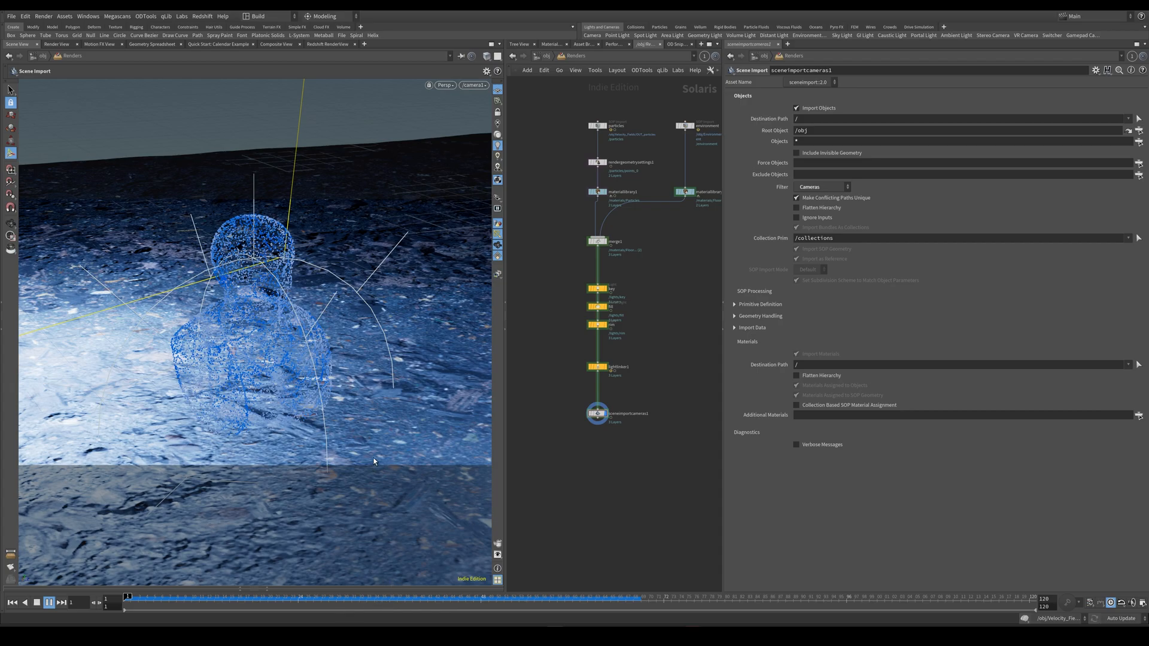
Paste the karmarendersettings and usdrender_rop1 nodes connected below sceneimportcameras1 and display the stage at karmarendersettings.
middle_click_drag(591, 479, 596, 434)
key("ctrl+v")
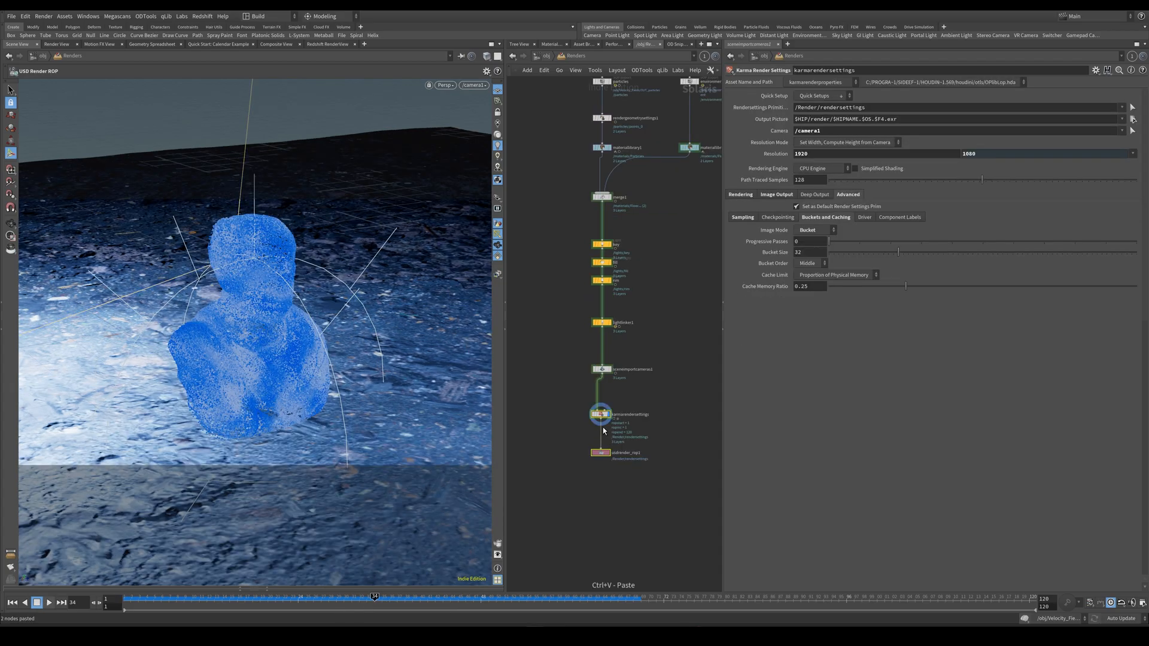
mouse_move(597, 417)
left_mouse_down()
mouse_move(569, 428)
mouse_move(614, 460)
mouse_move(603, 423)
left_mouse_up()
left_click(602, 421)
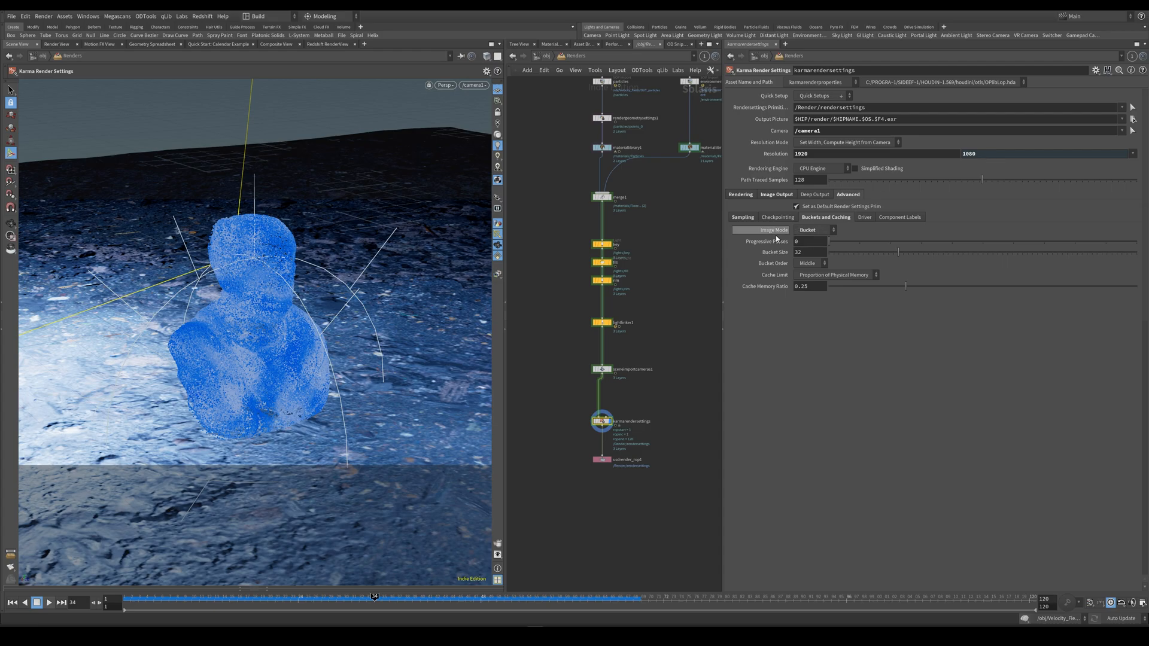
Examine karmarendersettings' sampling, motion blur, AOV, convergence, and bucket and caching options.
left_click(740, 194)
left_click(742, 207)
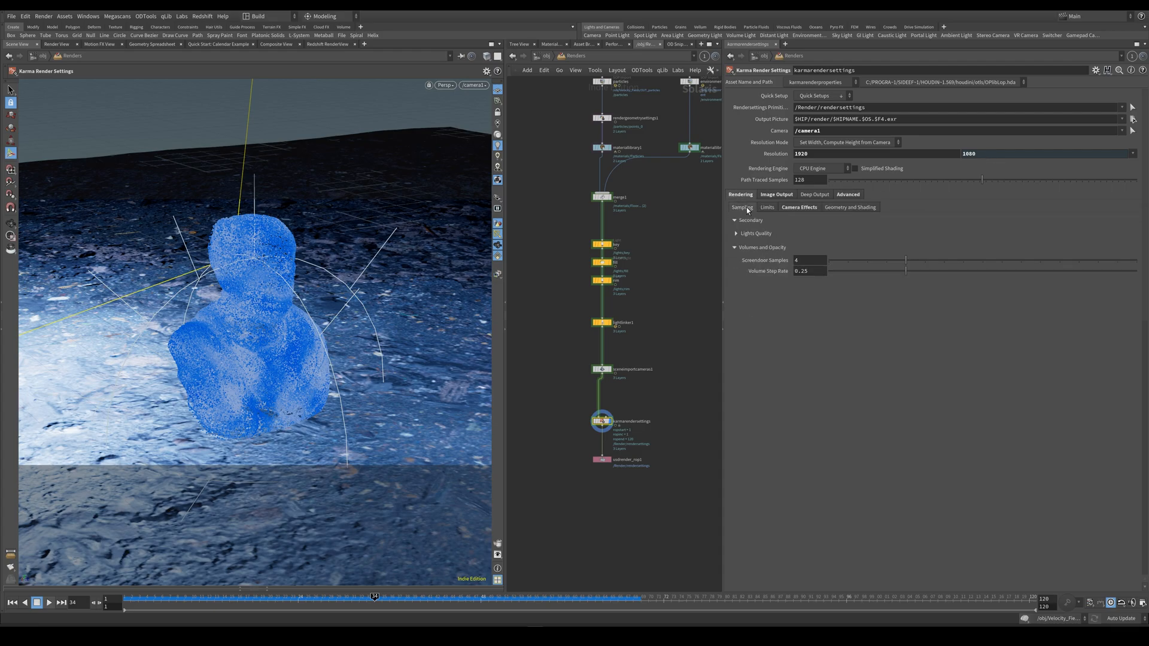
left_click(768, 207)
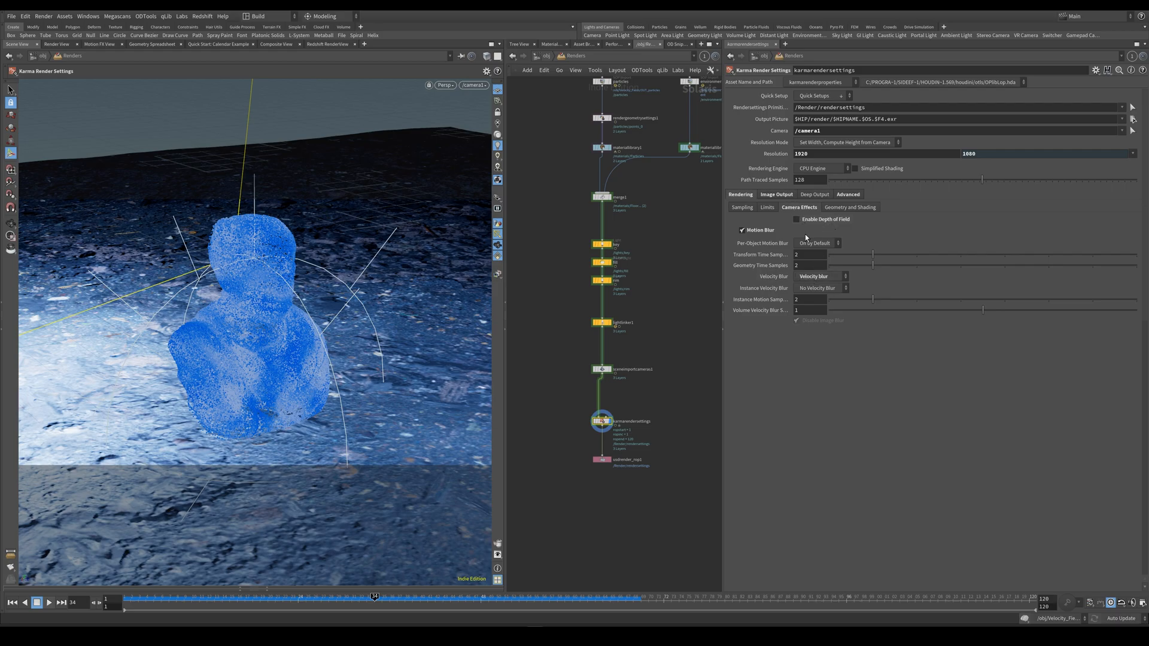
left_click(776, 194)
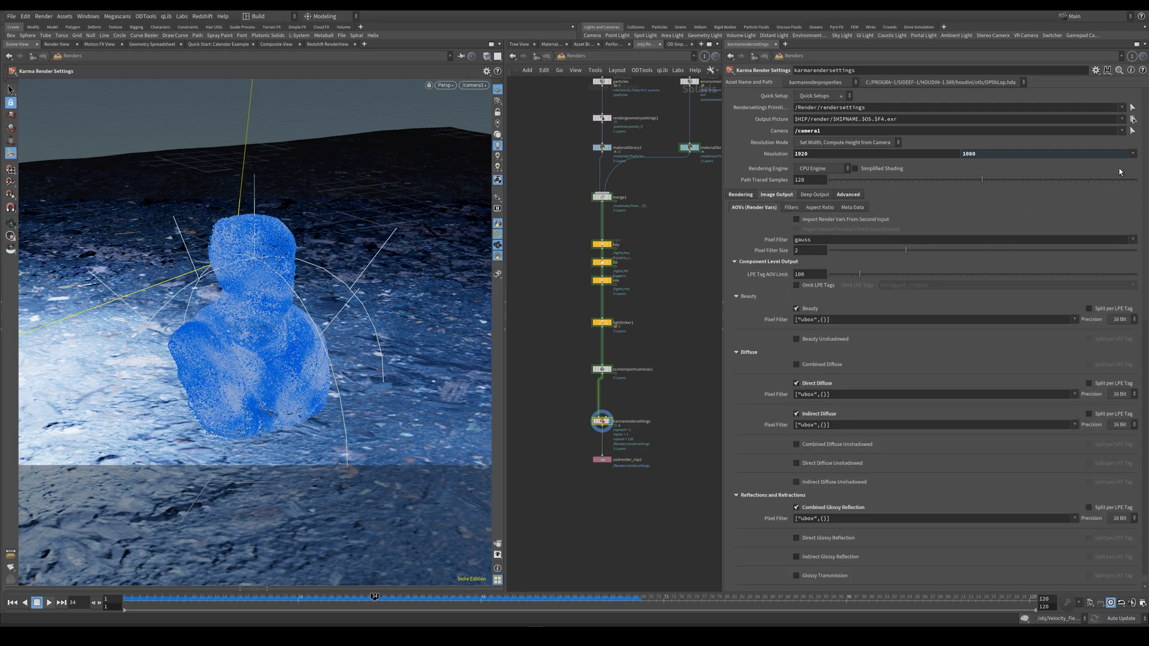
left_click_drag(1143, 160, 1141, 277)
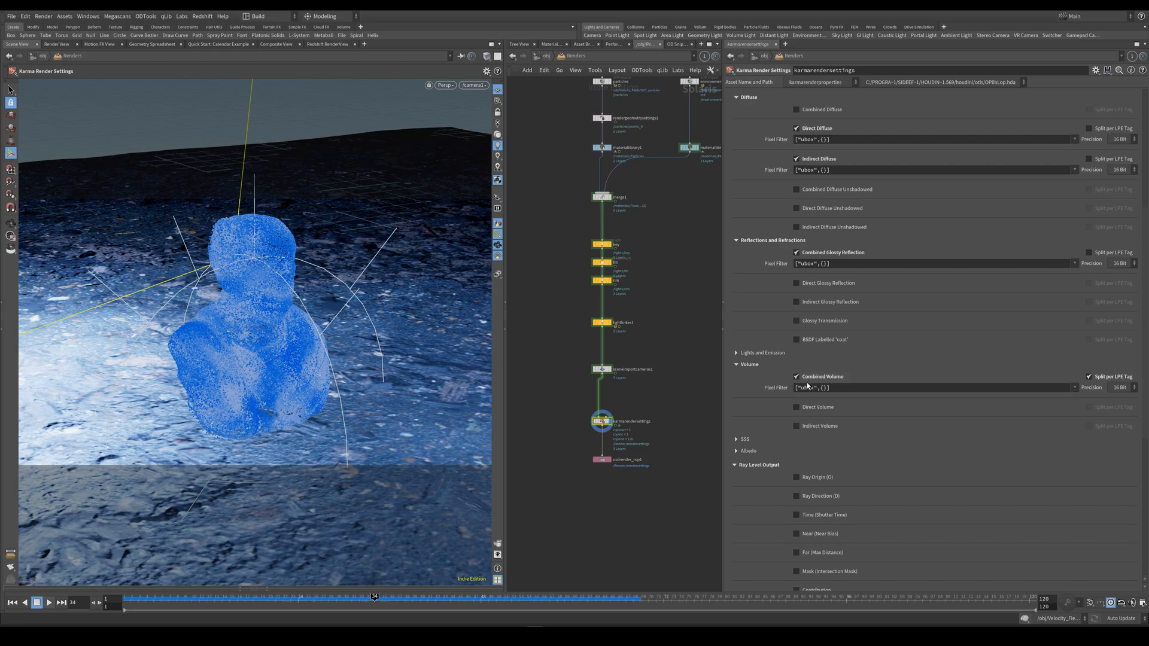
scroll(1141, 210, "up", 5)
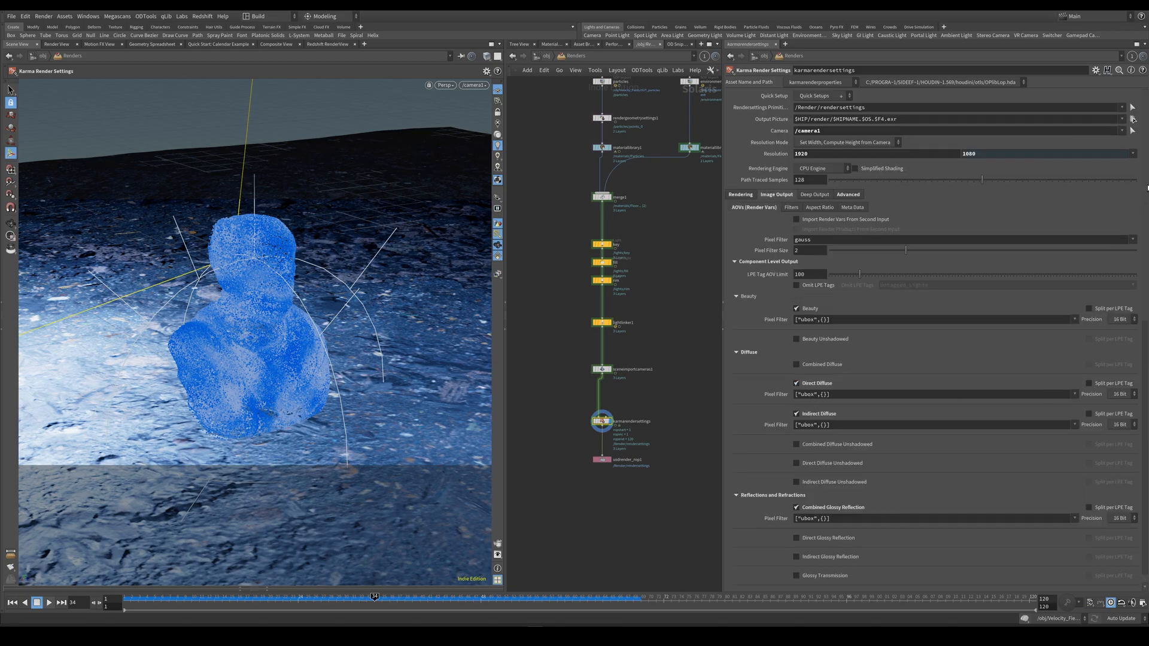
scroll(1146, 187, "down", 15)
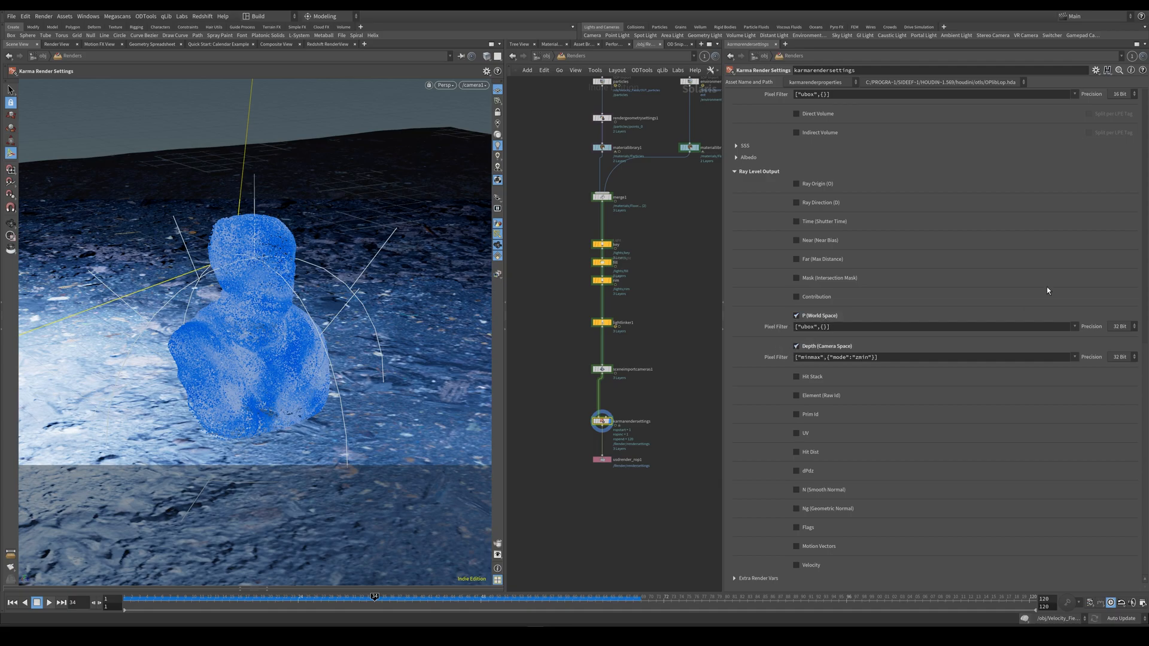
scroll(1147, 358, "up", 15)
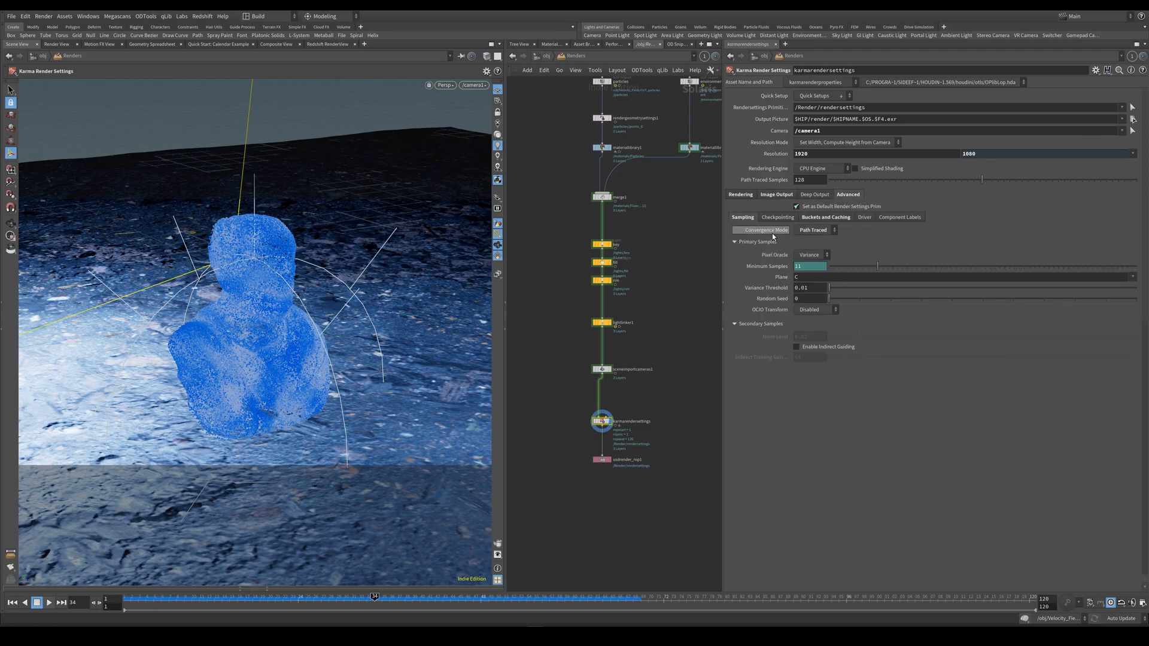
left_click(827, 218)
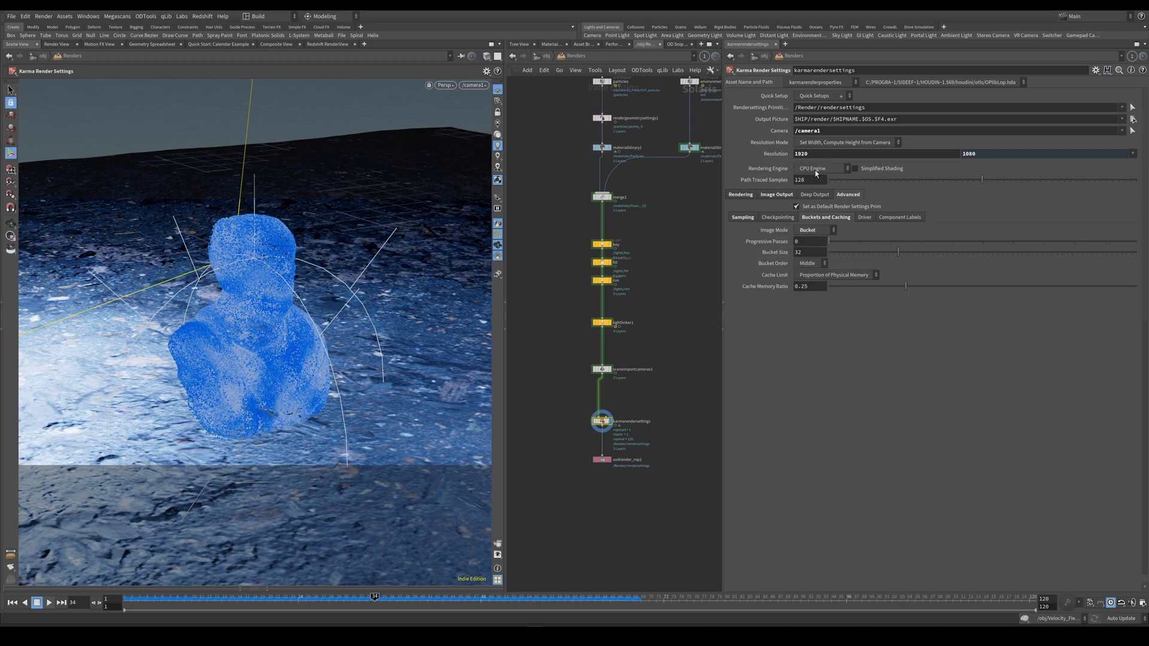
Check materiallibrary1's particle material assignment and the rendering engine choices in karmarendersettings.
left_click(605, 121)
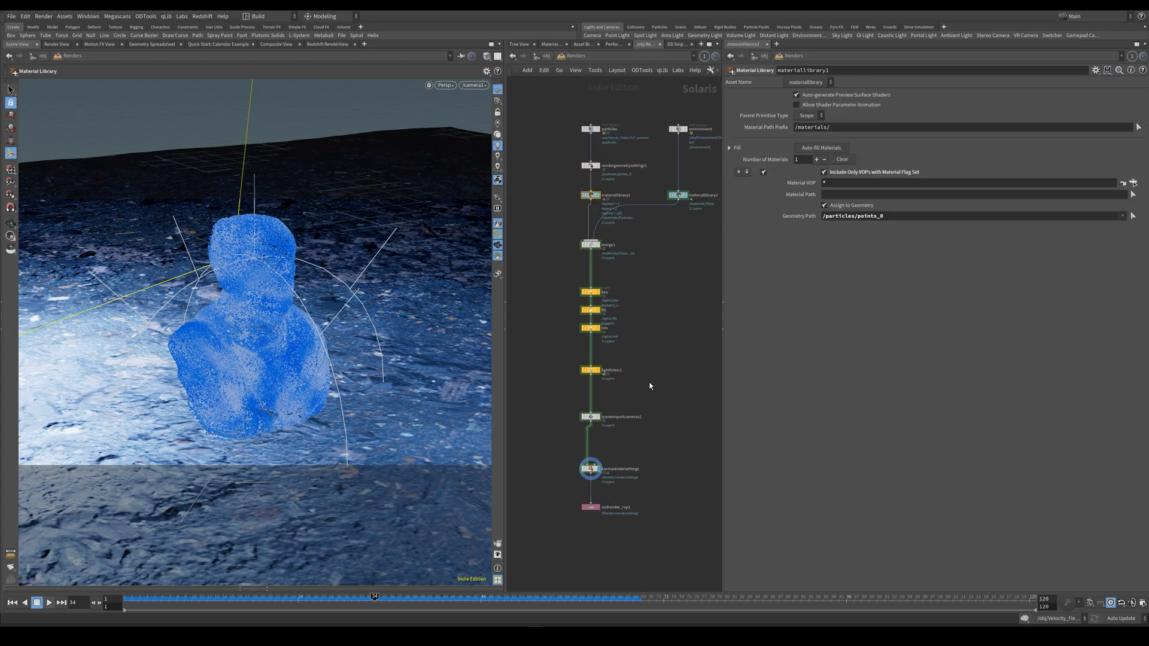
left_click(605, 394)
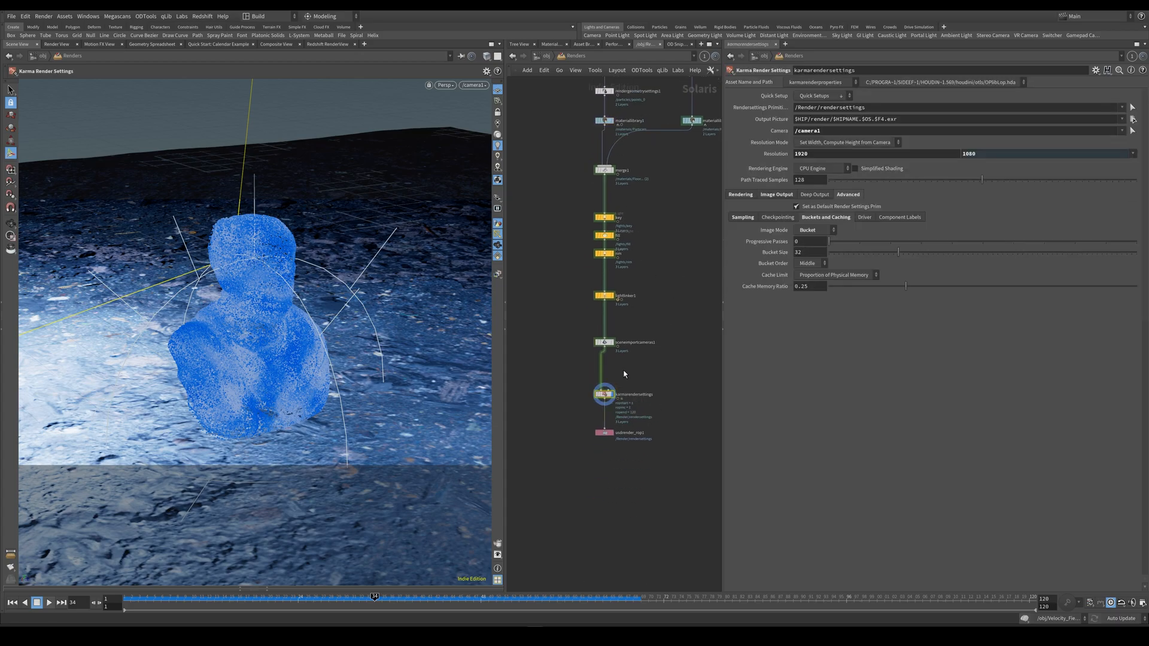
left_click(832, 170)
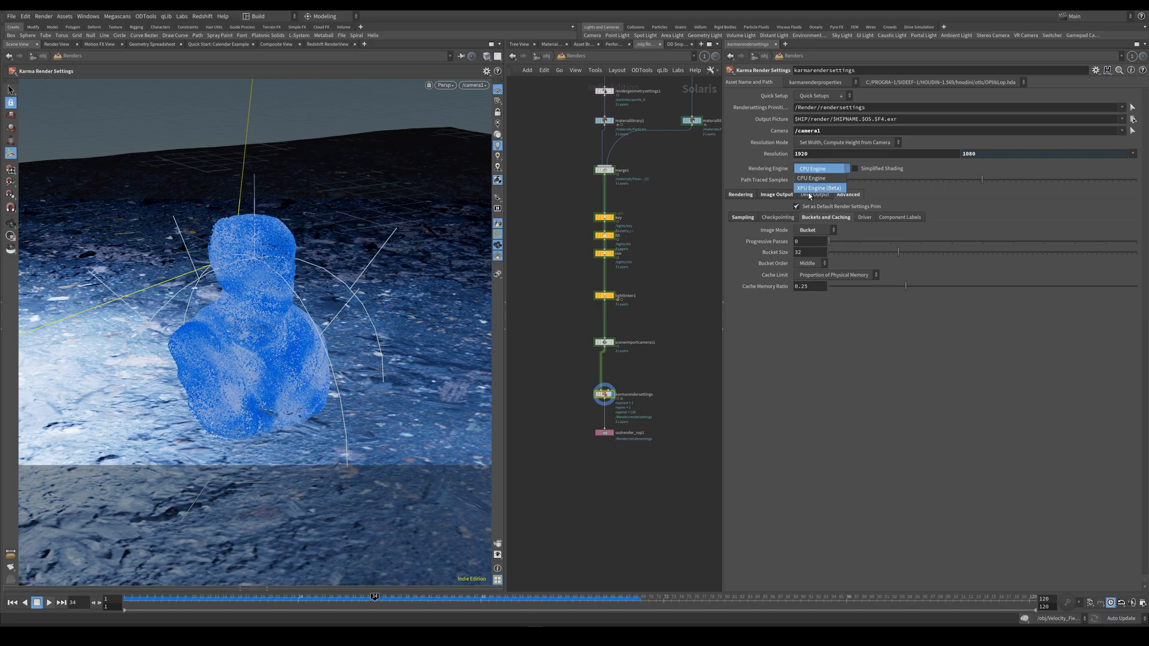
left_click(696, 322)
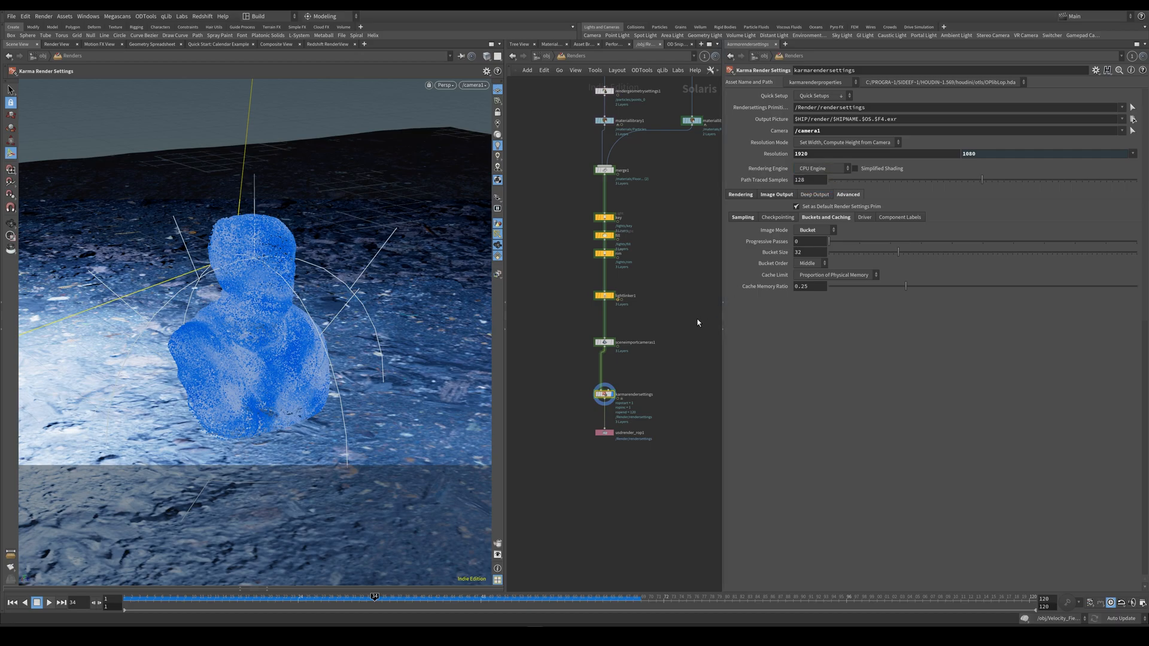
Examine the frame range, rendering options and MPlay monitor options of usdrender_rop1.
left_click(604, 432)
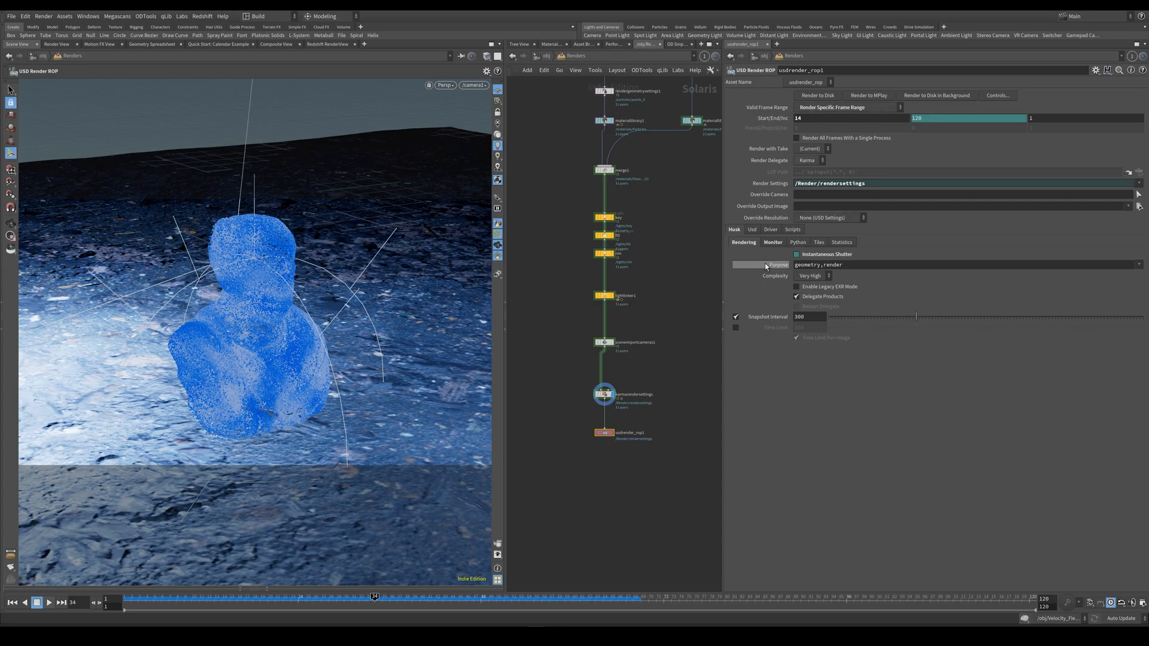
left_click(778, 243)
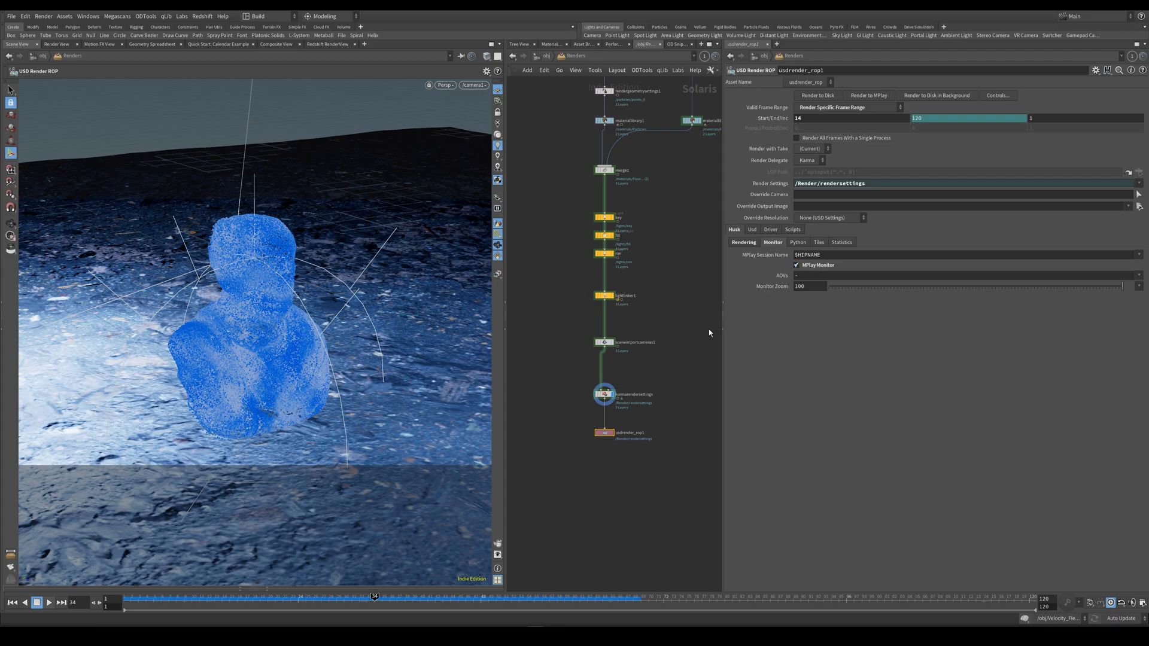
middle_click_drag(569, 431, 582, 400)
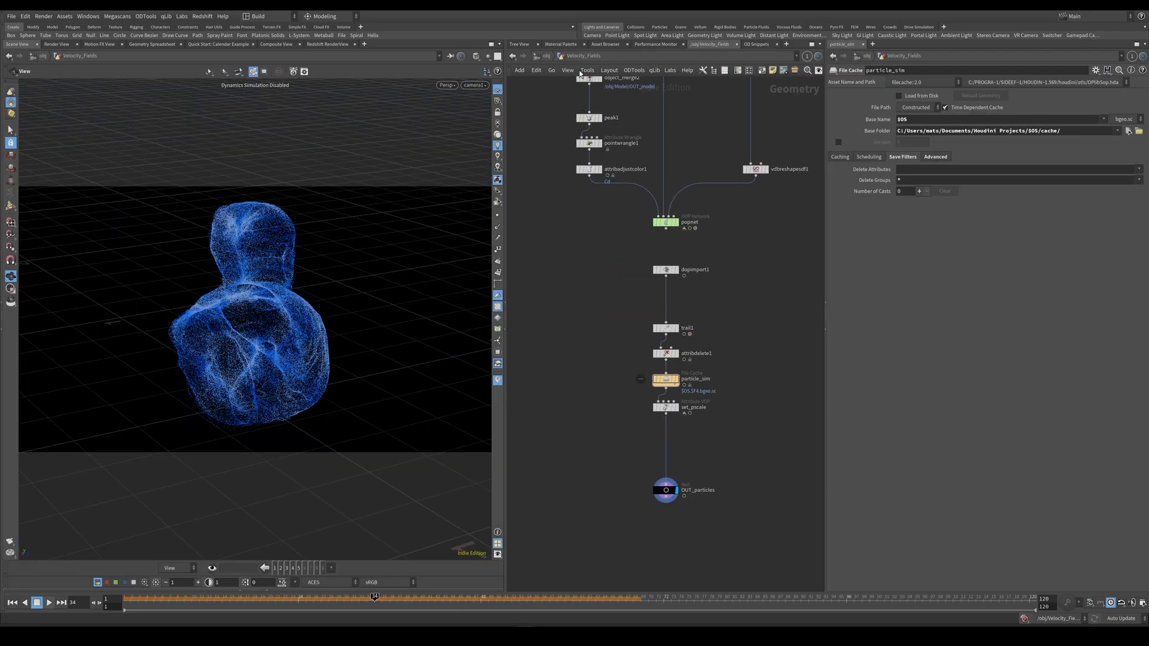
Open the popnet network in Velocity_Fields and inspect the birth settings of source_first_input.
middle_click_drag(595, 324, 587, 328)
left_click(659, 235)
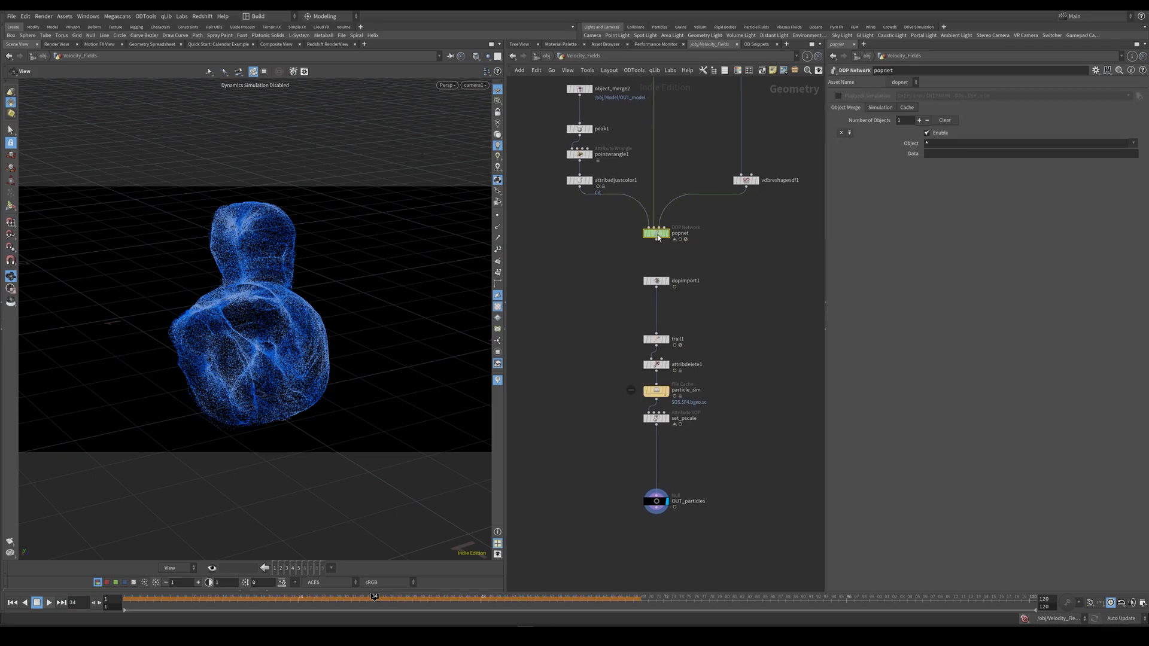
double_click(658, 235)
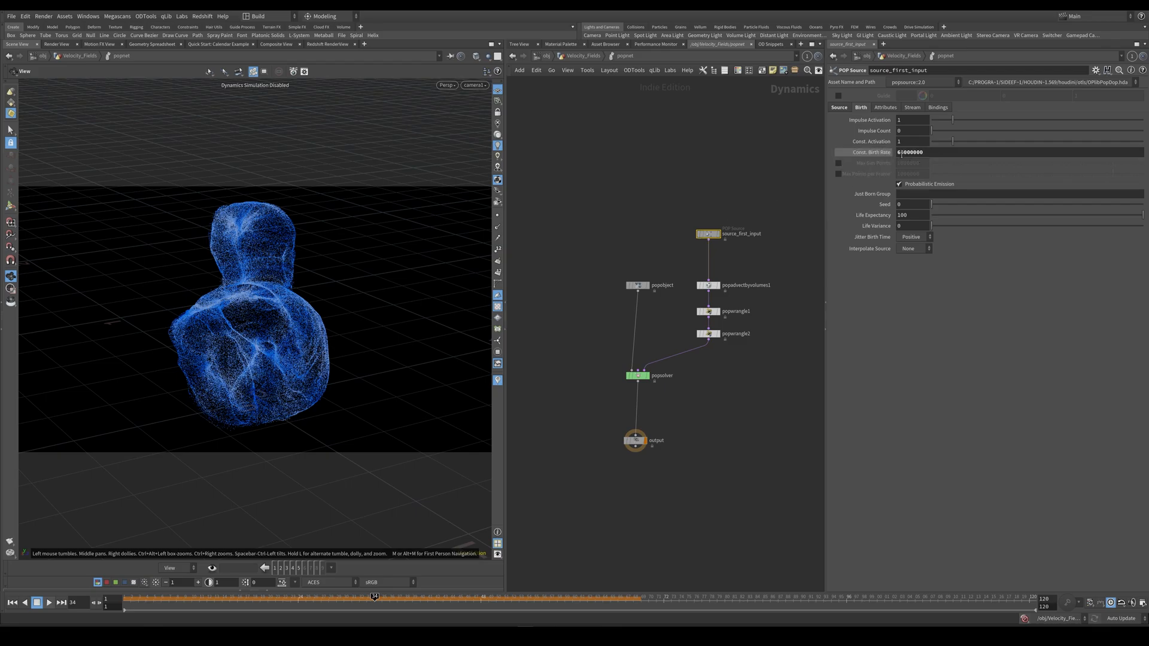
Edit the constant birth rate of the source_first_input POP source.
left_click(903, 153)
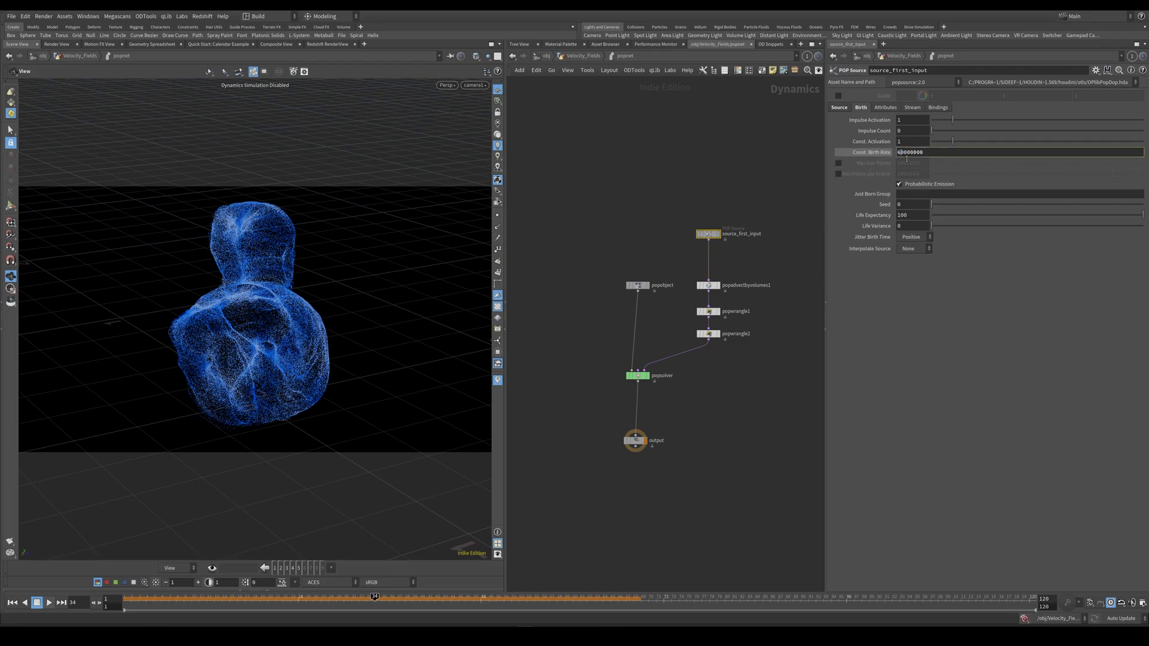
left_click(917, 154)
key("BackSpace")
left_click_drag(903, 152, 923, 153)
left_click(787, 172)
Return to the Velocity_Fields network and check which point attributes attribdelete1 keeps.
key("u")
left_click(594, 338)
middle_click_drag(593, 360, 597, 325)
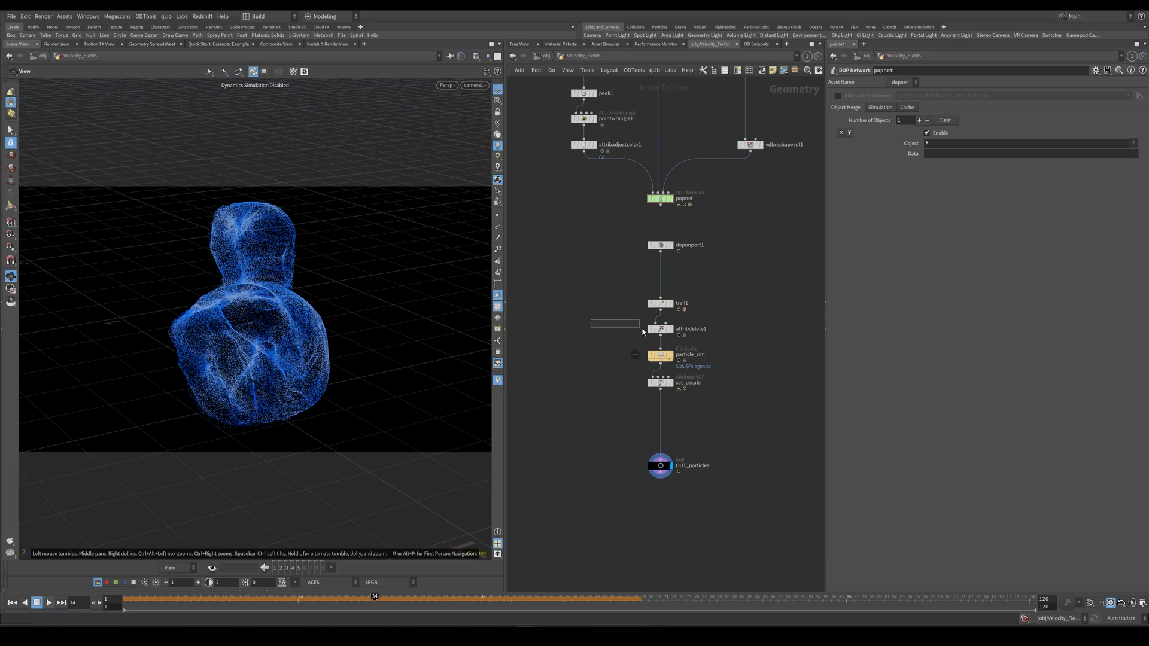
left_click_drag(637, 331, 661, 333)
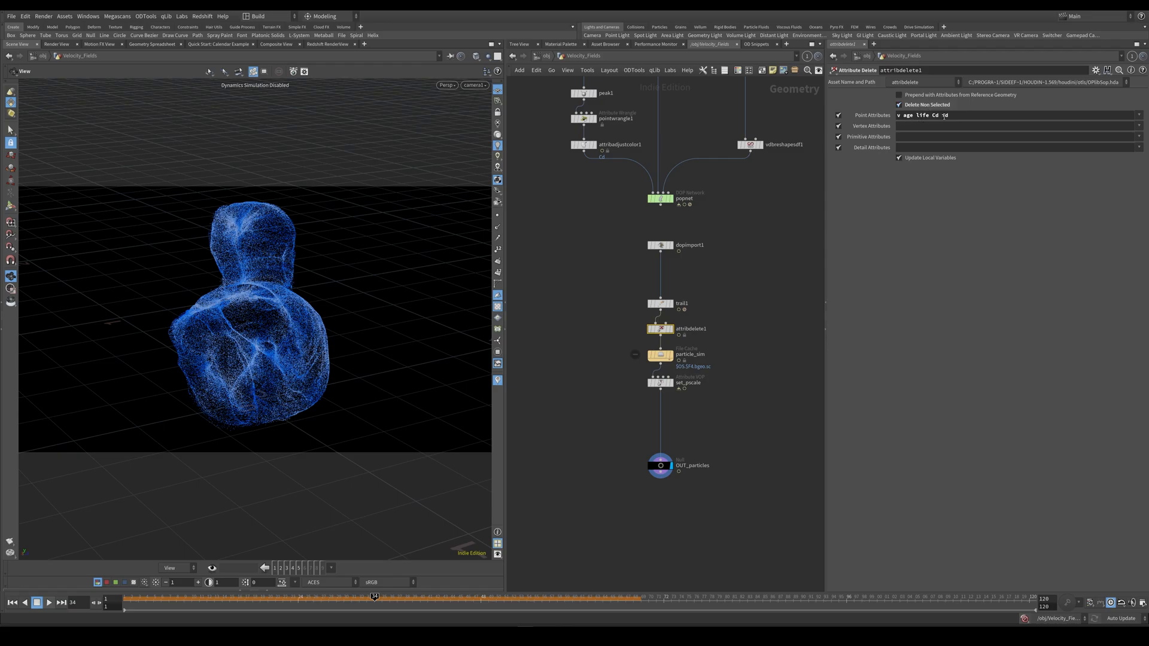
Examine the save filters, save-to-disk options and frame sequence settings of the particle_sim file cache.
left_click(661, 356)
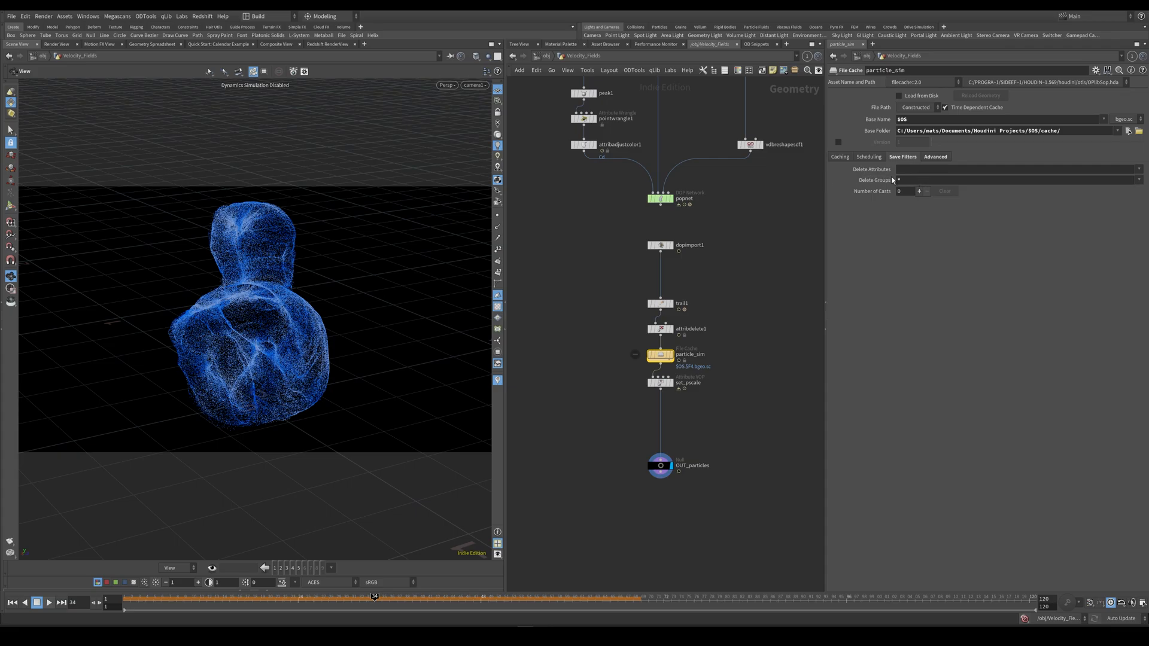
left_click(841, 156)
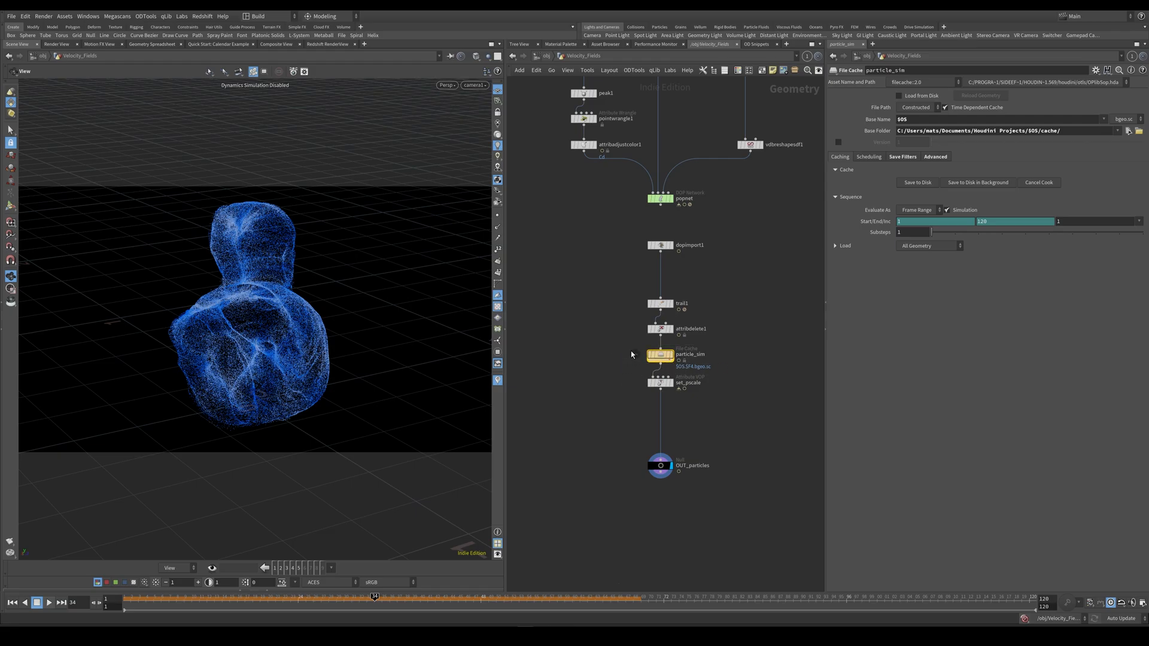
left_click(624, 376)
left_click(662, 356)
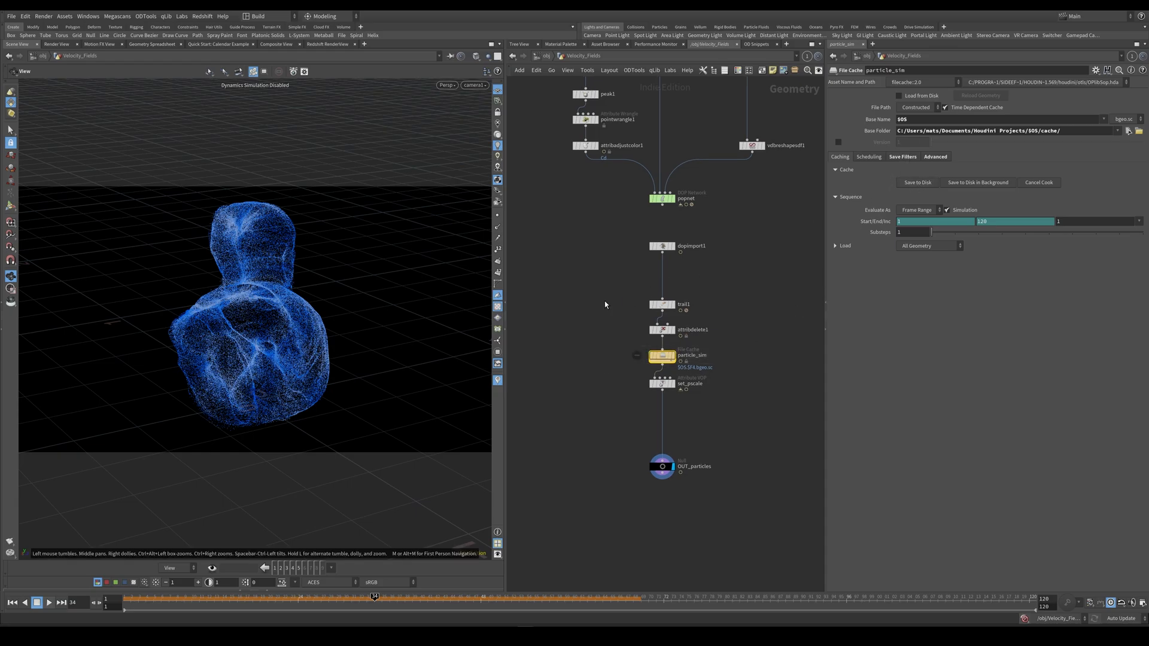
Go back to the Renders network and inspect the render-to-disk options of usdrender_rop1.
key("u")
double_click(692, 401)
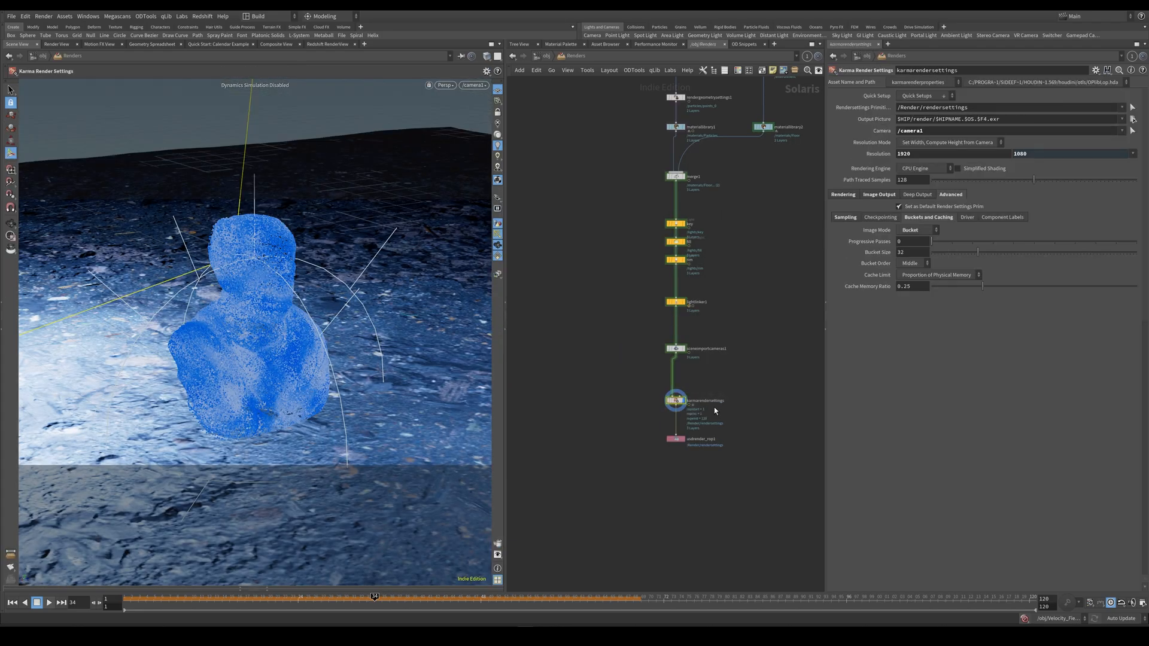
left_click(678, 440)
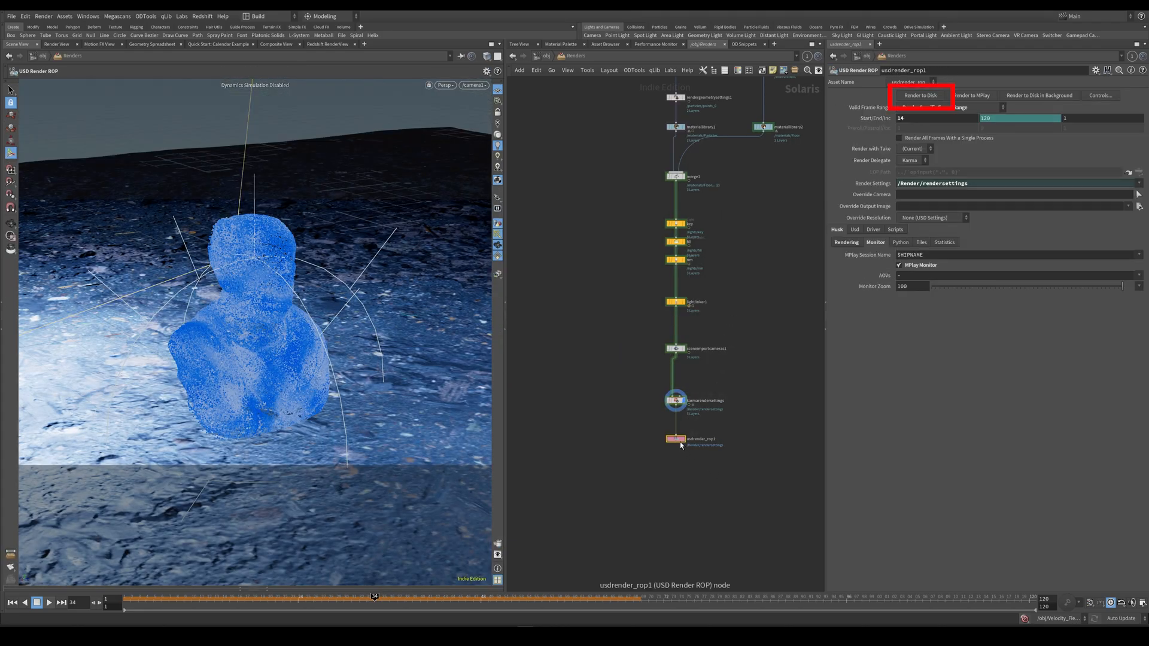